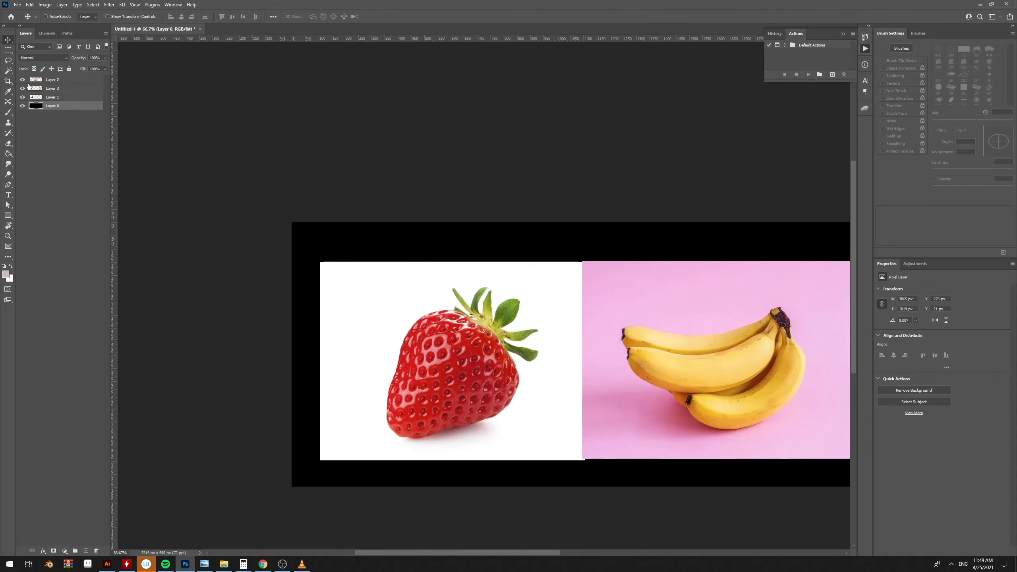
- Try selecting the strawberry's white background on Layer 1 with the Magic Wand tool, and clear the selection
key(w)
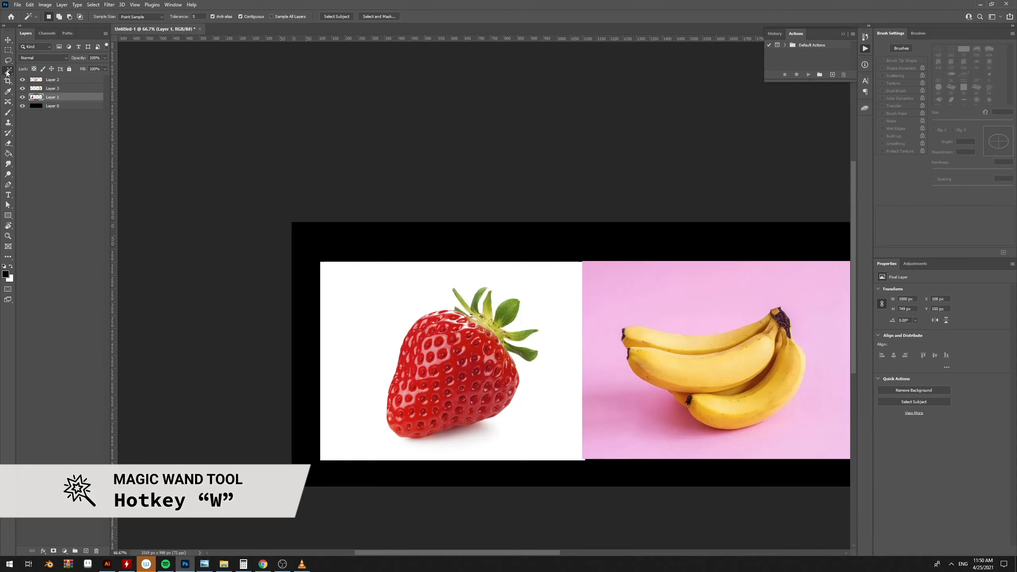
click(378, 303)
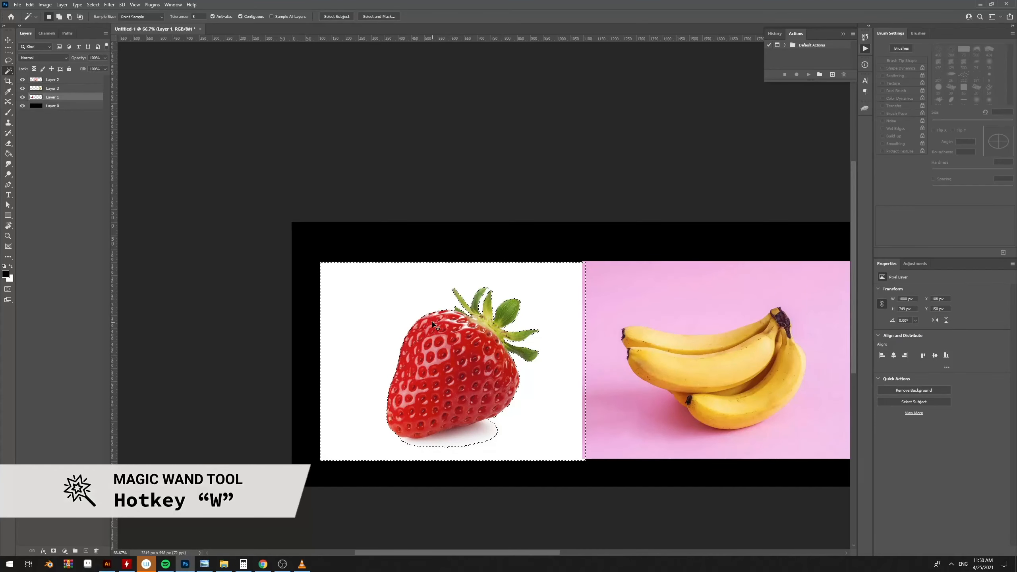
key(ctrl+plus)
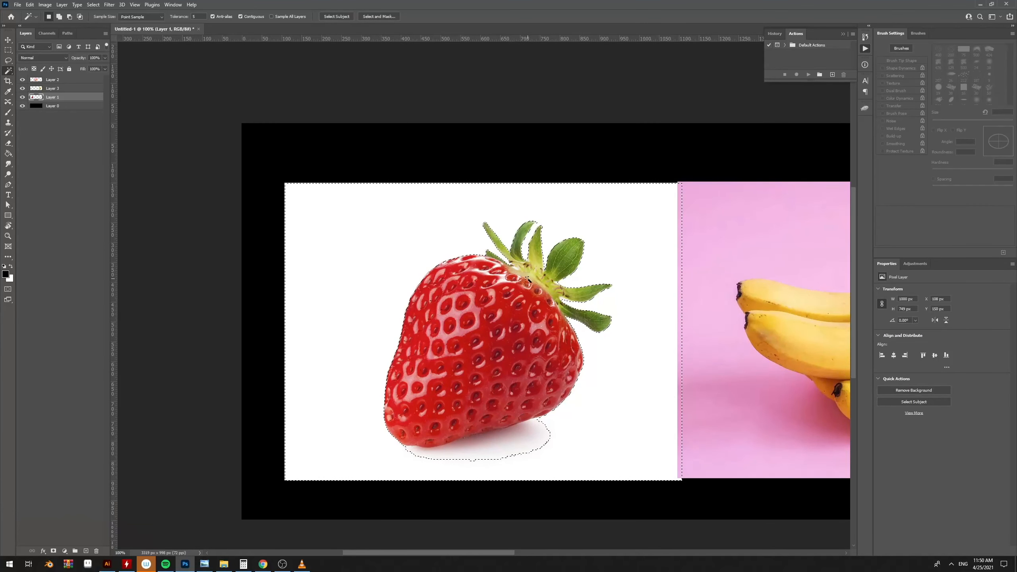
key(ctrl+d)
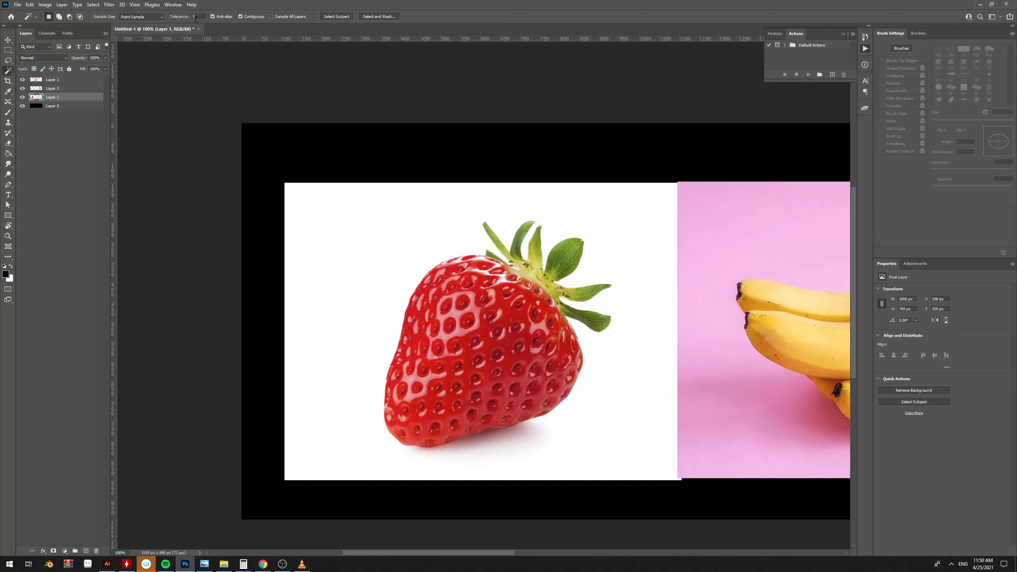
- Try selecting the strawberry's white background with Contiguous turned off, and restore the Contiguous option after deselecting
click(329, 234)
click(363, 225)
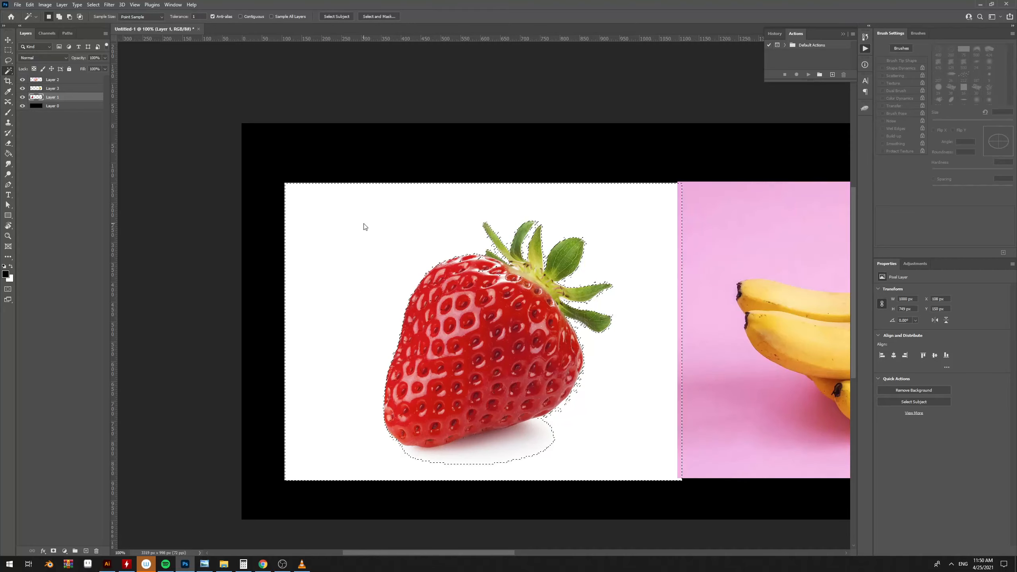
key(ctrl+d)
click(254, 17)
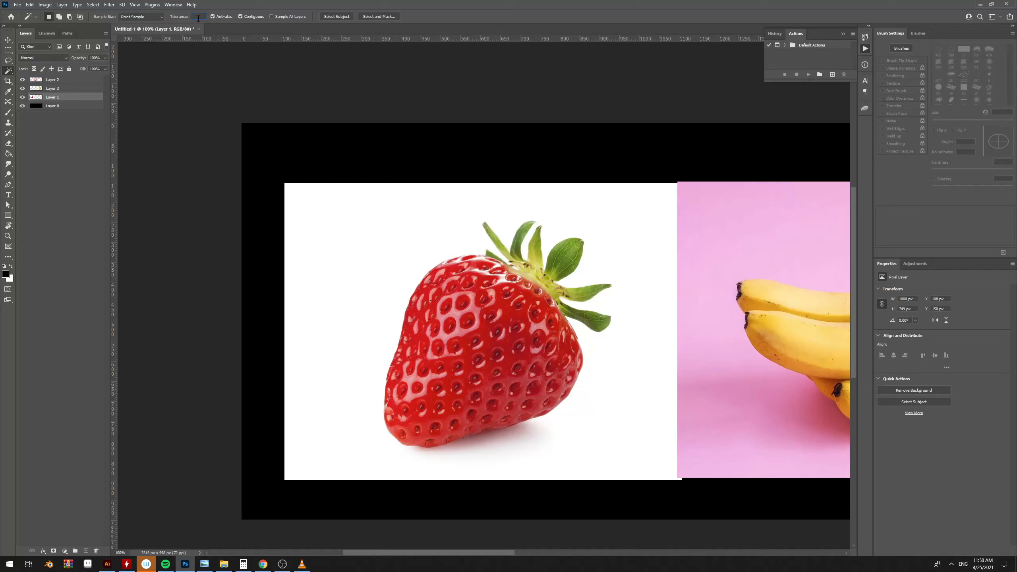
- Select the white background around the strawberry with the Magic Wand and delete it
click(312, 212)
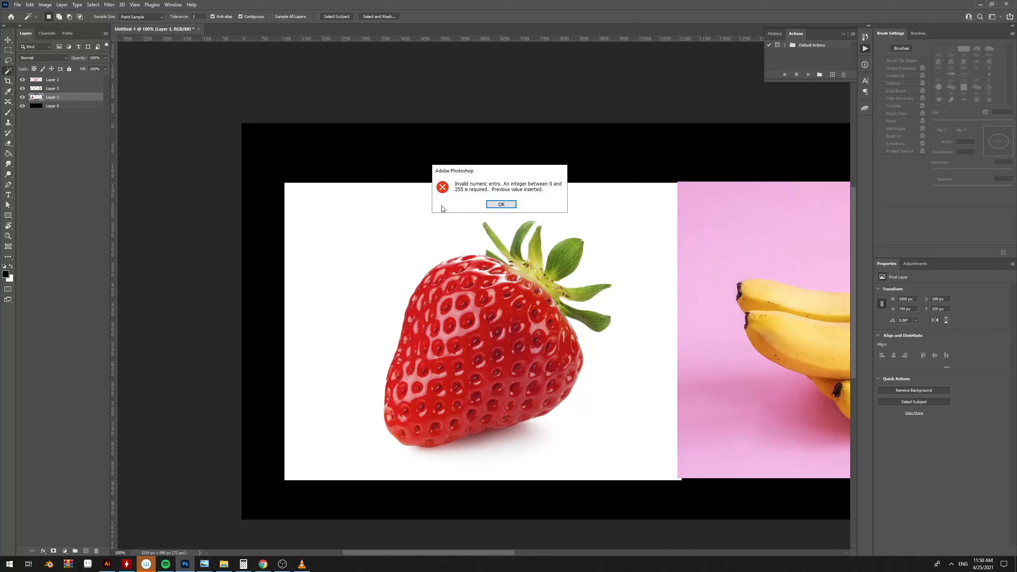
key(Return)
click(362, 241)
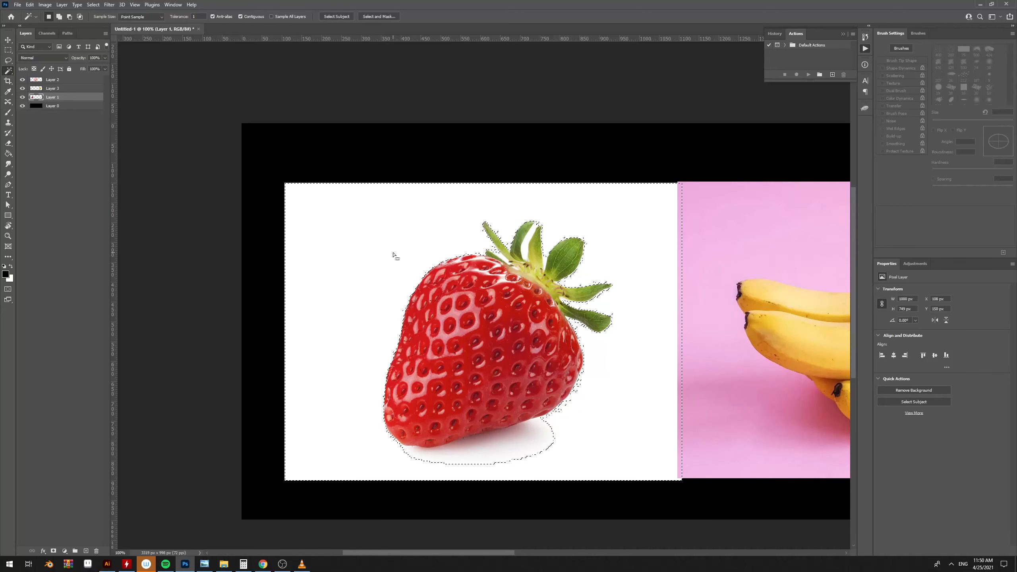
key(Delete)
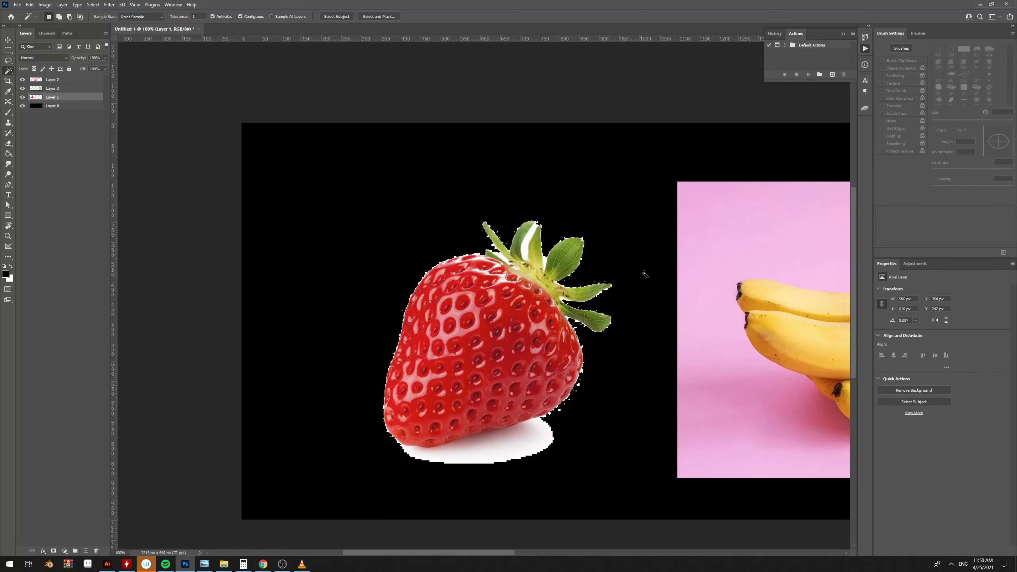
- Undo the background deletion and set the Magic Wand tolerance to 5
key(ctrl+z)
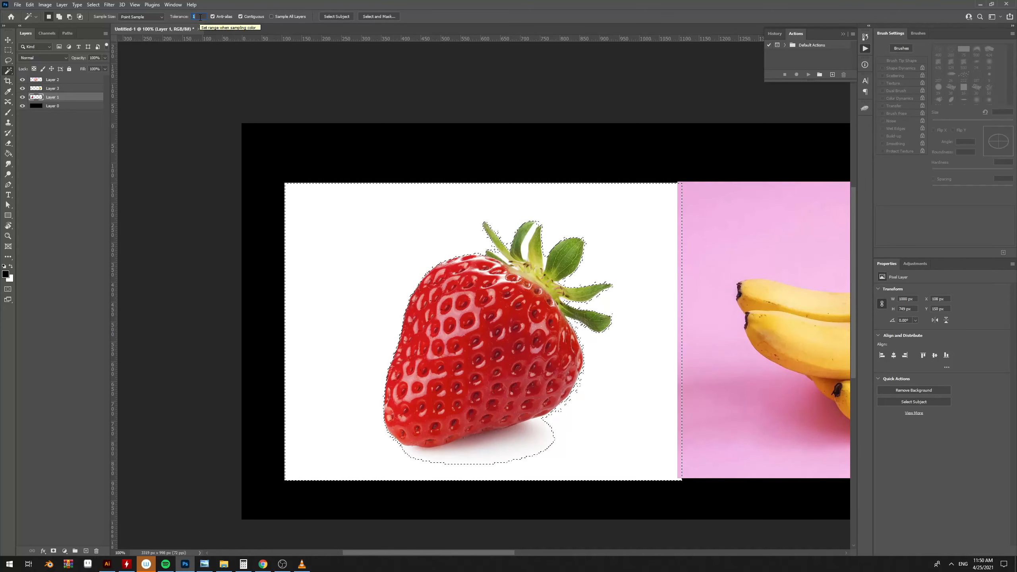
text(5)
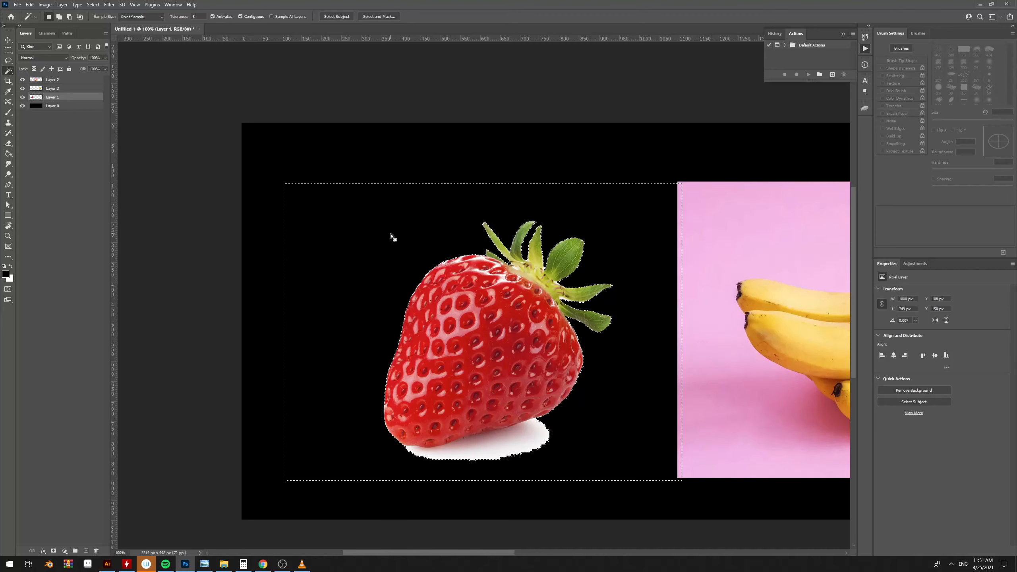
- Set the foreground color to light gray f2f2f2 by giving it a brightness of 95%
text(n)
text(ffffff)
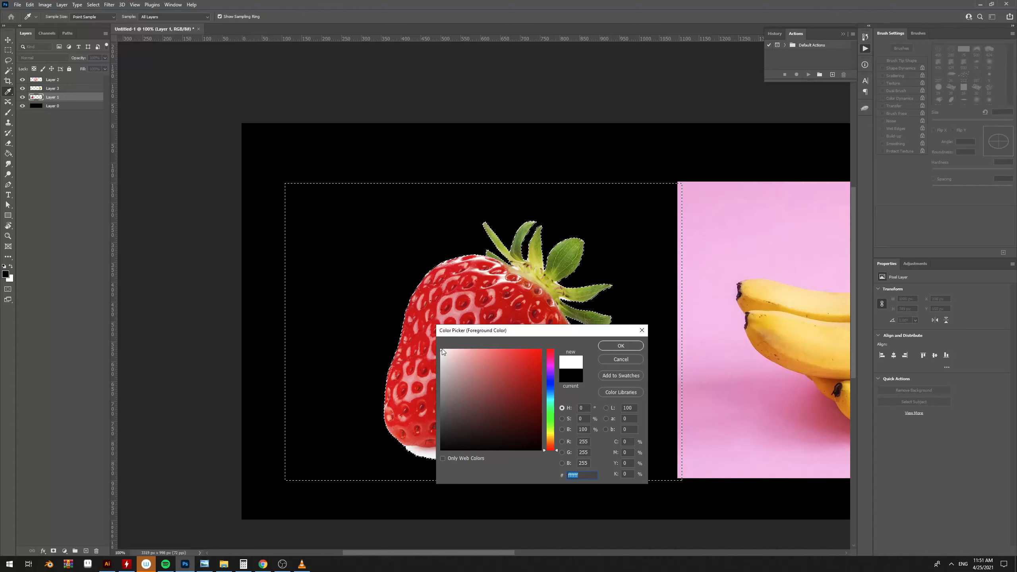
text(f9f9f9)
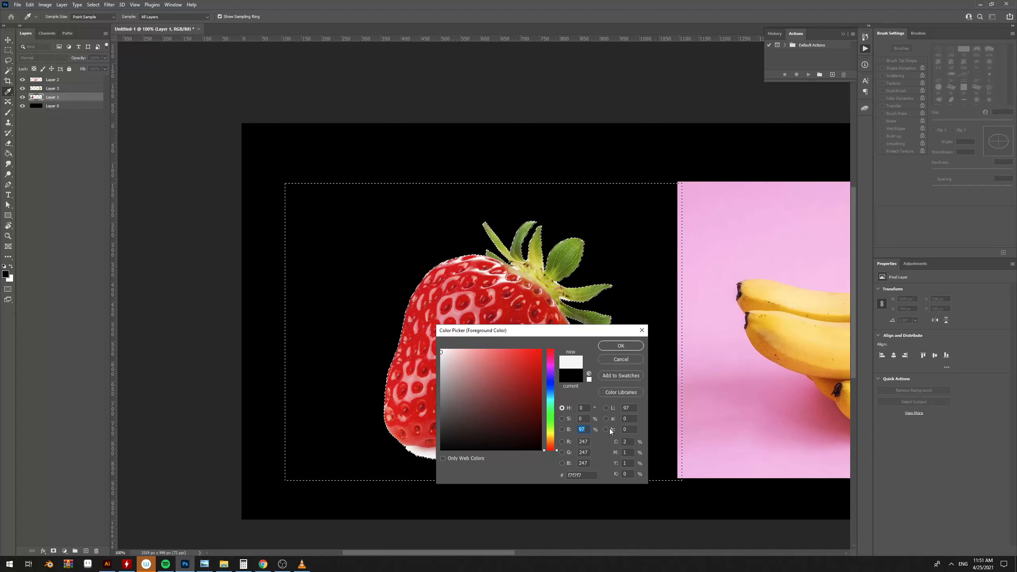
text(95)
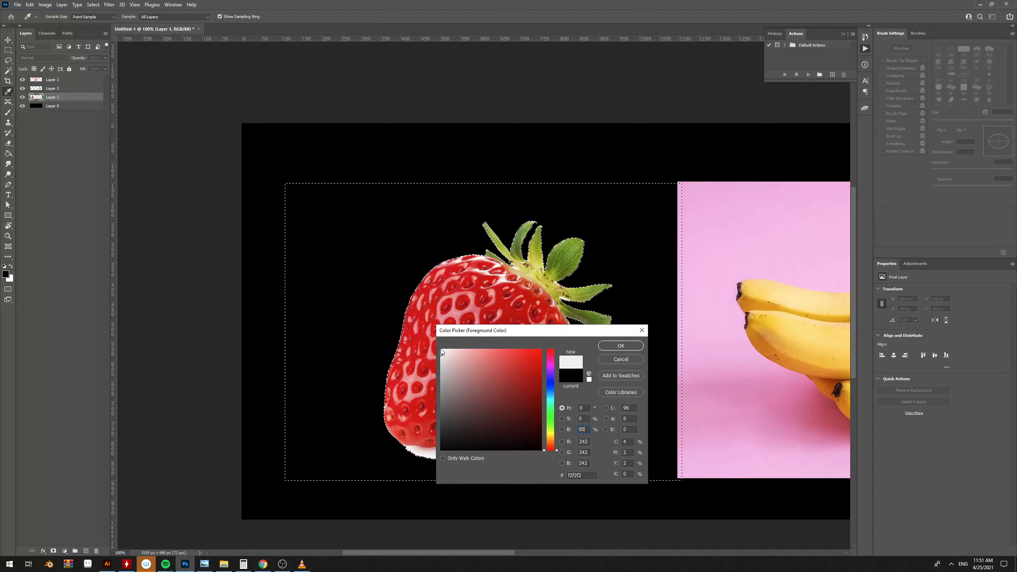
click(621, 345)
- Return the selected area around the strawberry to a white background and clear the selection
key(w)
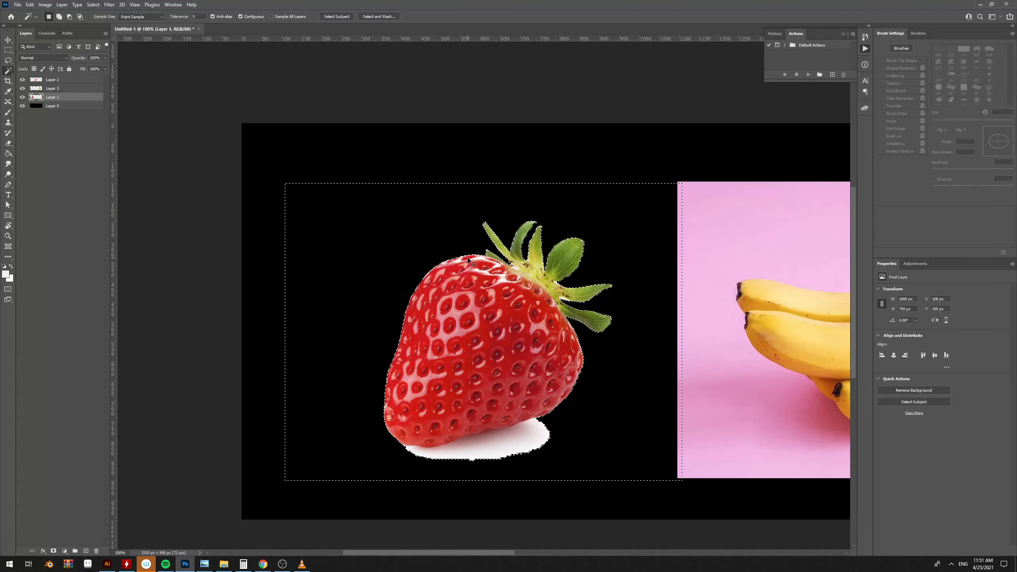
key(alt+BackSpace)
key(ctrl+d)
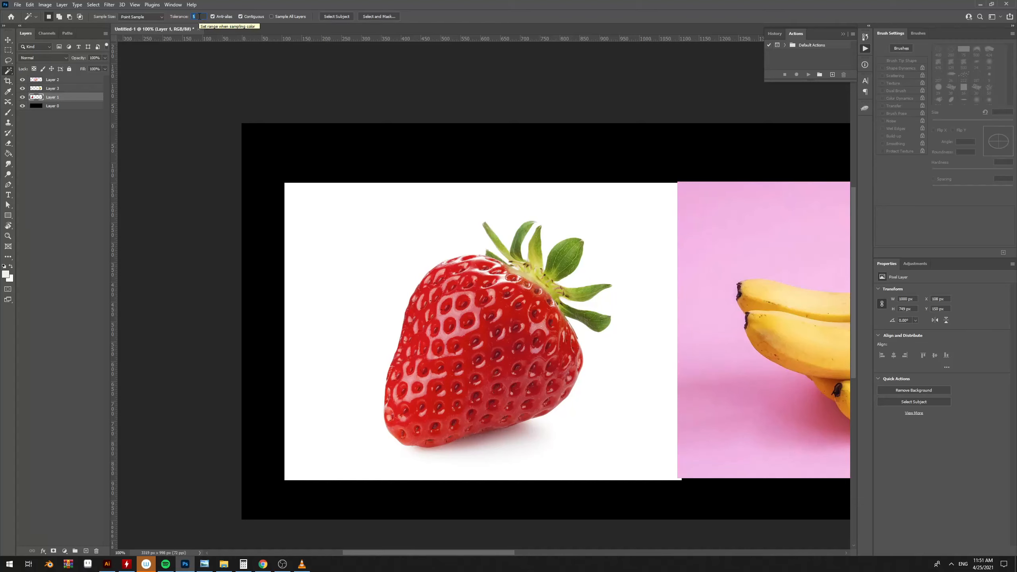
- Check the foreground color in the Color Picker and select the strawberry's background at a higher Magic Wand tolerance
click(6, 274)
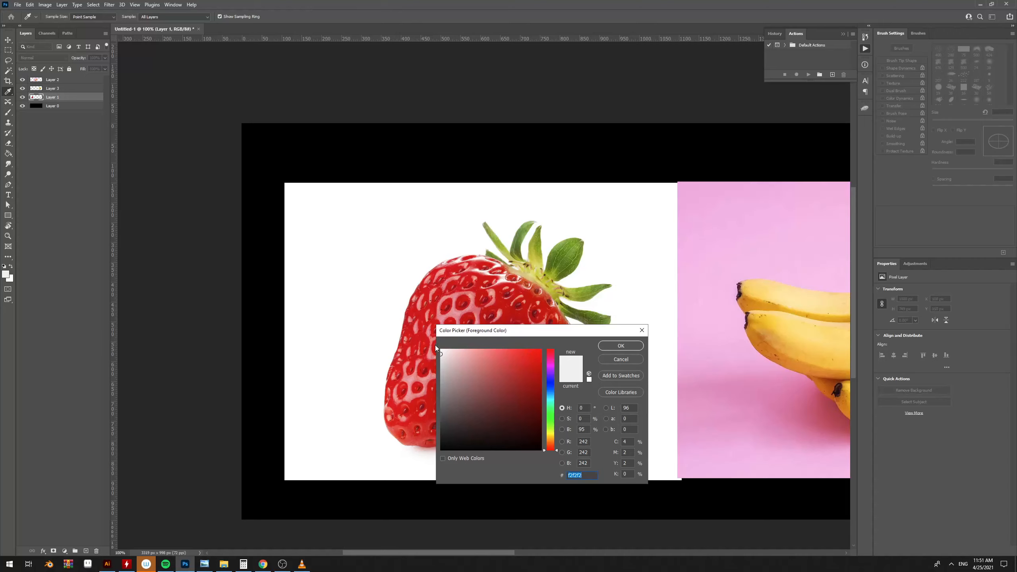
click(621, 345)
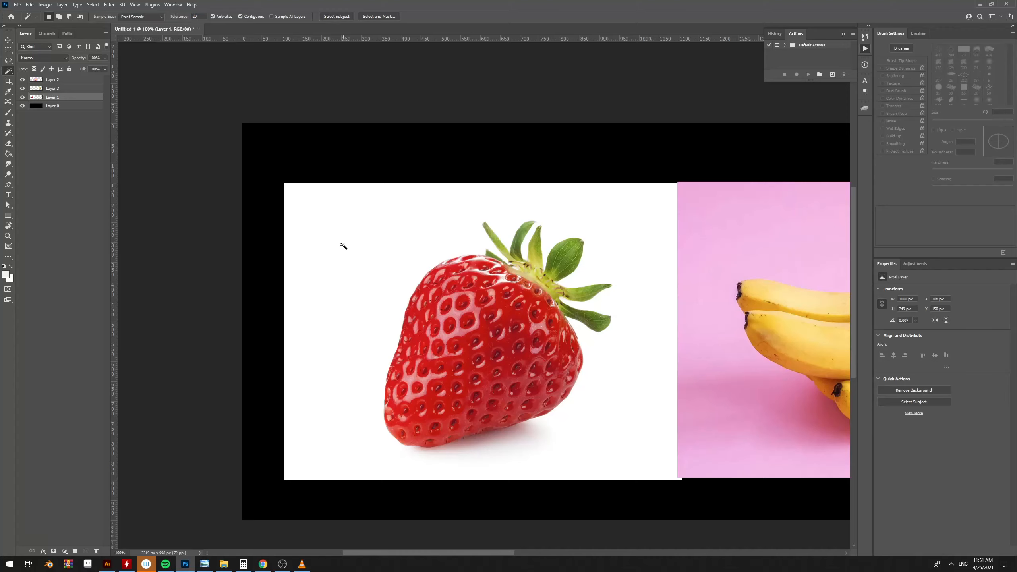
click(343, 245)
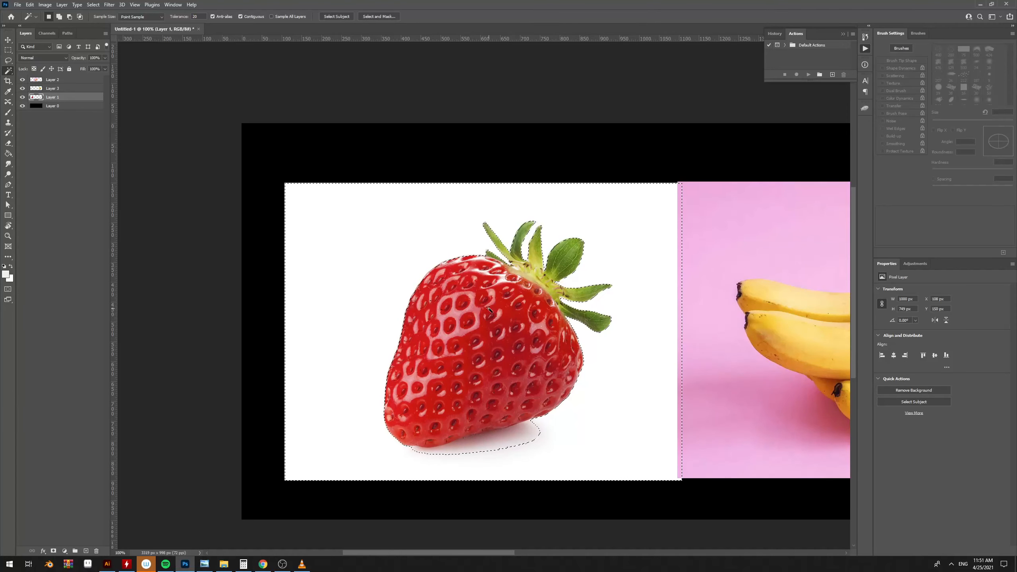
- Set the Magic Wand tolerance to its maximum of 255 and sample the strawberry's white background
text(300)
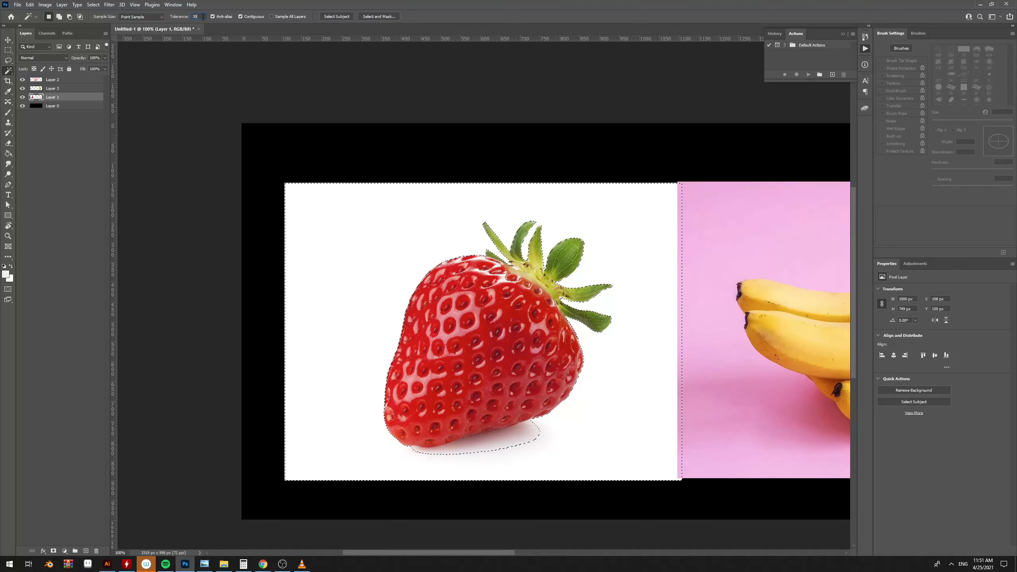
key(Return)
key(Return)
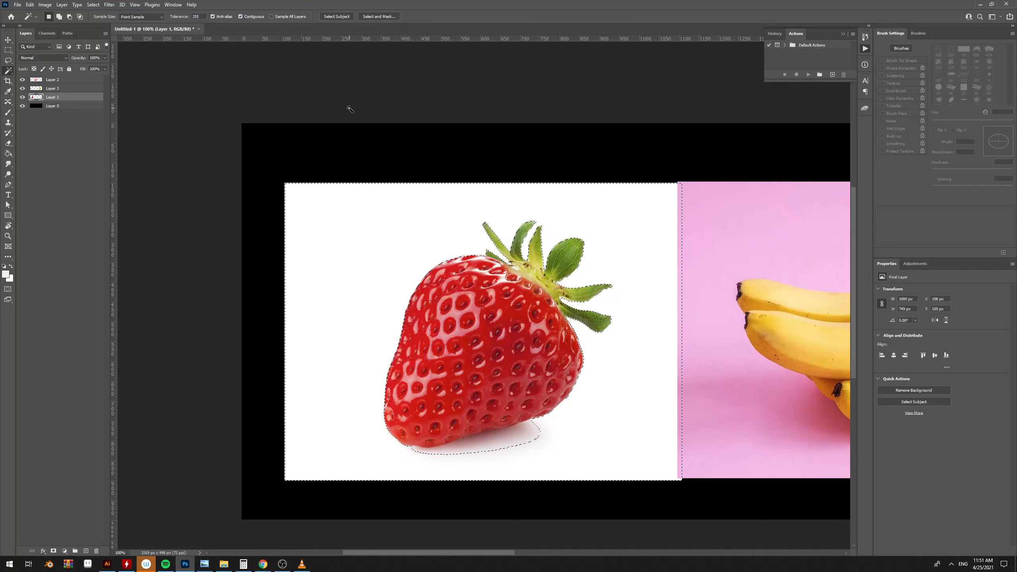
click(360, 222)
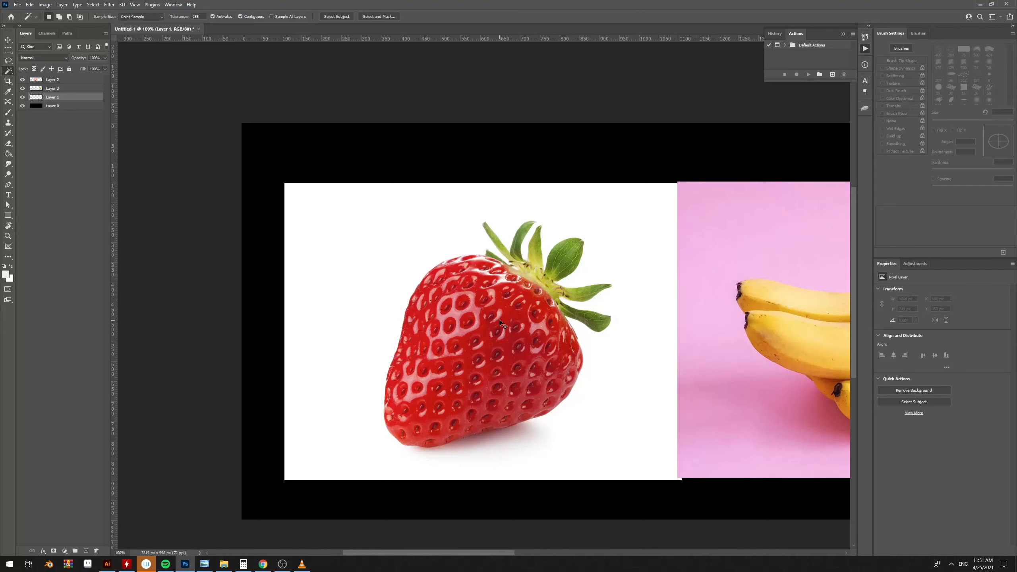
- Explore shades in the foreground Color Picker, from reddish and dark tones back to pure white
key(n)
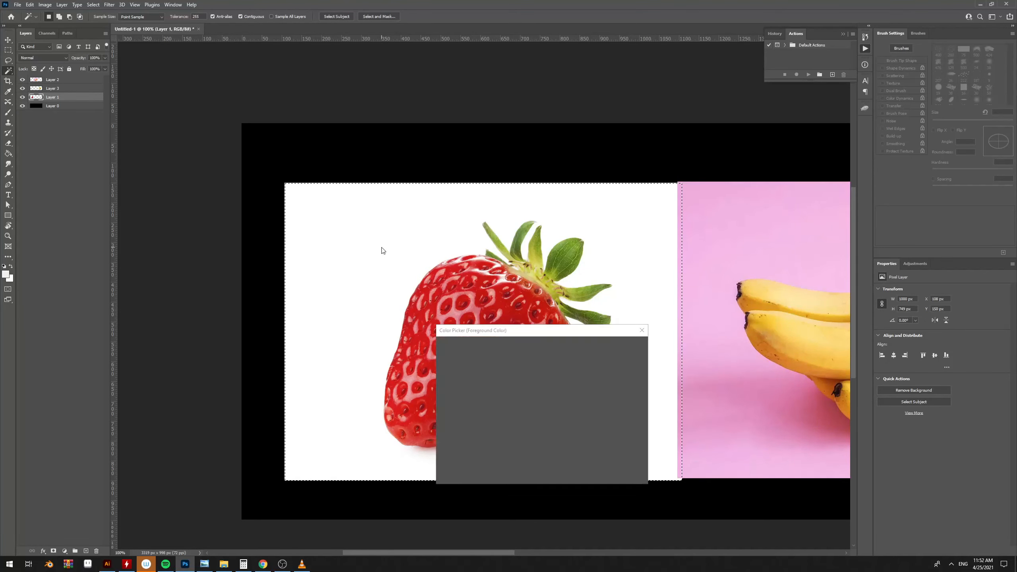
click(386, 328)
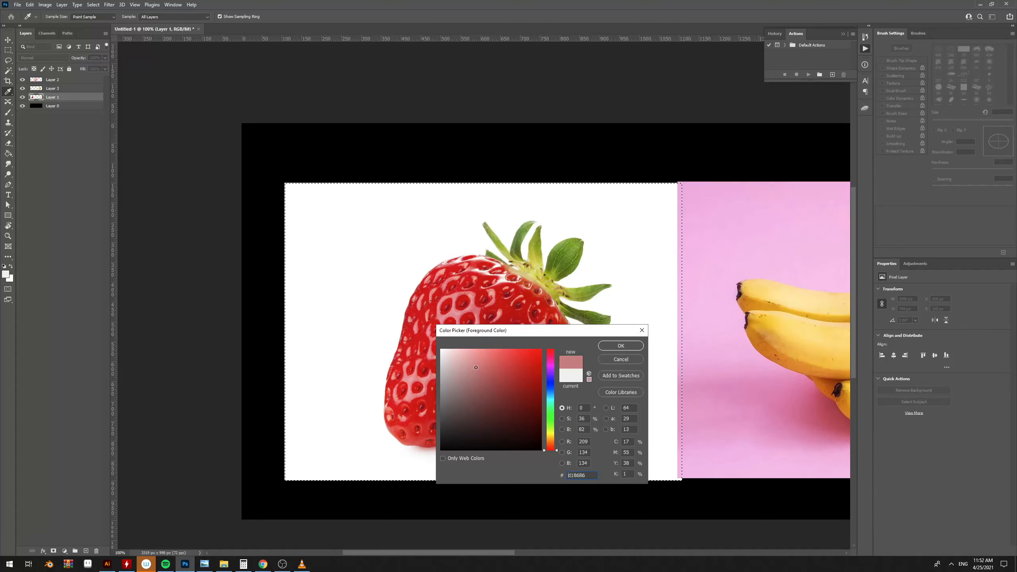
click(394, 510)
mouse_move(442, 417)
mouse_down()
mouse_move(520, 421)
mouse_move(475, 437)
mouse_up()
mouse_move(550, 452)
mouse_down()
mouse_move(551, 433)
mouse_move(528, 463)
mouse_up()
click(458, 430)
drag(459, 430, 440, 356)
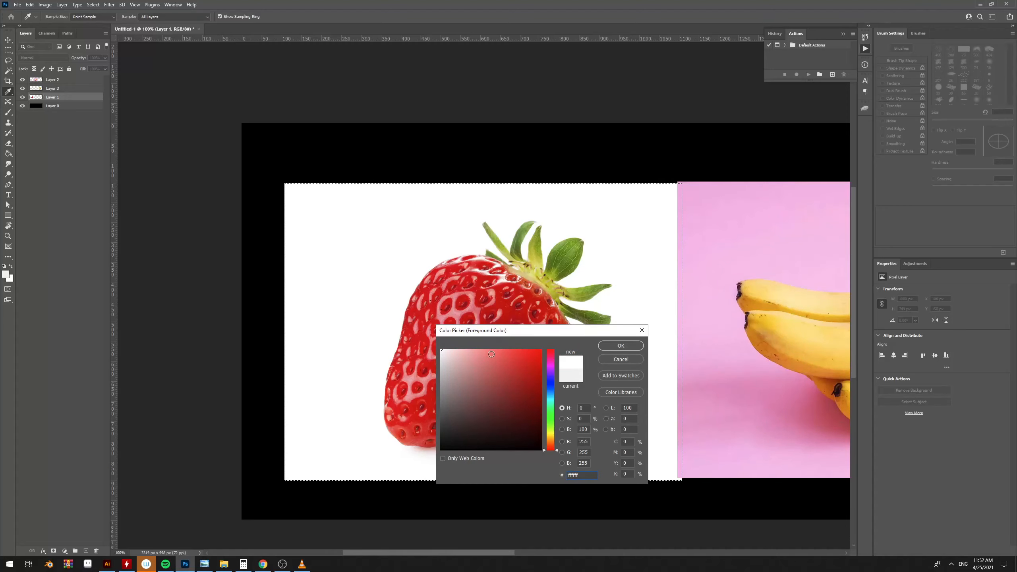
- Capture the upper part of the Color Picker's color field and paste it into the document as a new layer
key(super+shift+s)
drag(443, 348, 548, 381)
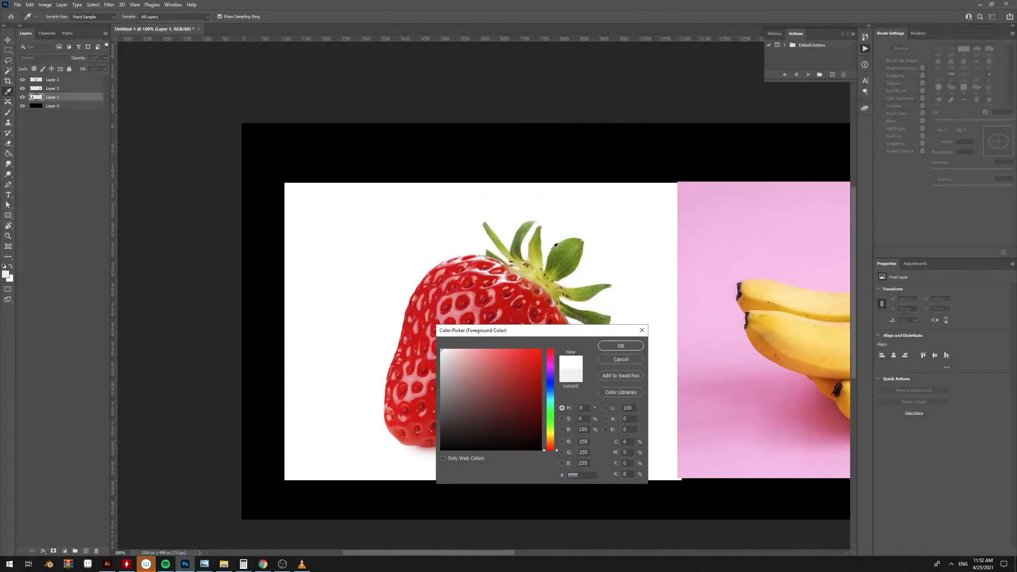
key(Escape)
key(ctrl+v)
- Try covering the pasted gradient's upper and lower edges with brush strokes, and undo the strokes
key(b)
mouse_move(366, 241)
mouse_down()
mouse_move(478, 246)
mouse_move(372, 212)
mouse_move(504, 231)
mouse_up()
key(ctrl+z)
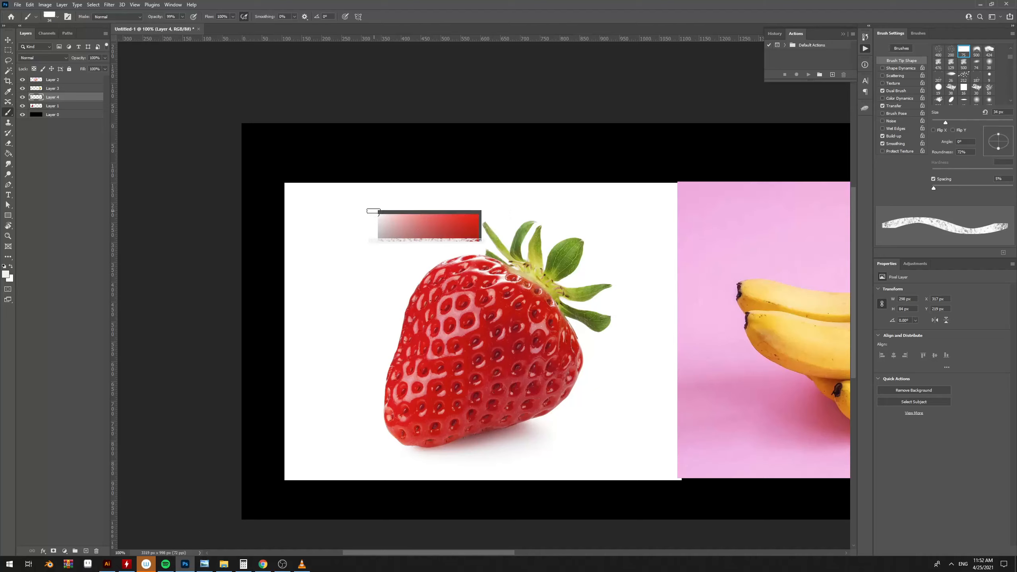
drag(370, 212, 483, 212)
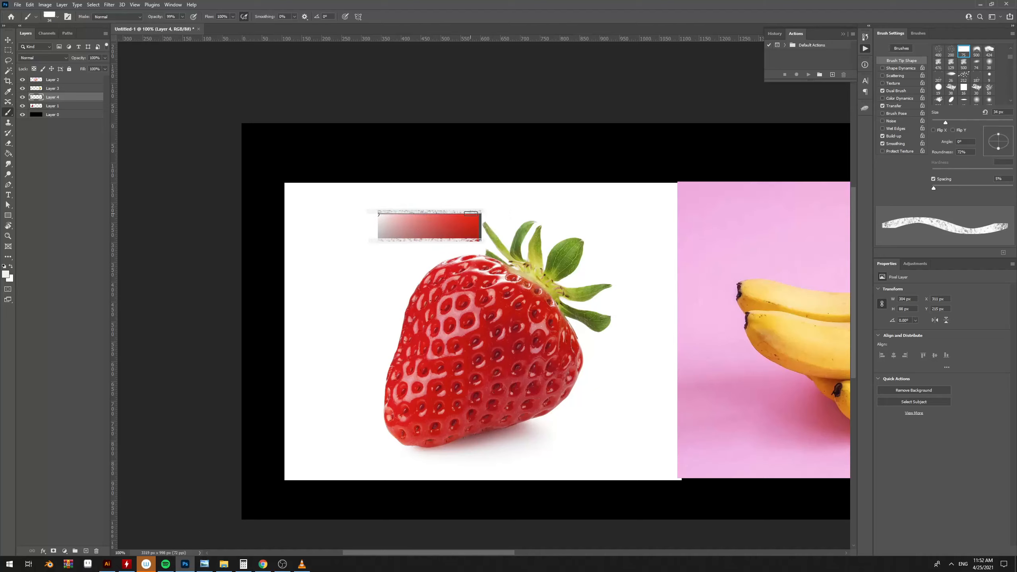
key(ctrl+z)
key(ctrl+z)
key(ctrl+z)
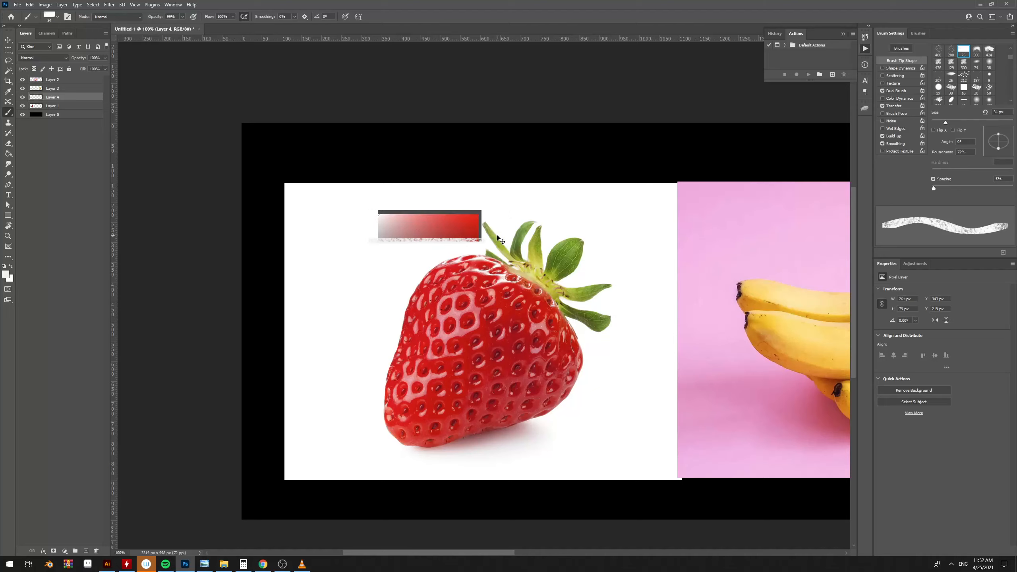
- Move the pasted gradient onto the strawberry and delete its layer
key(v)
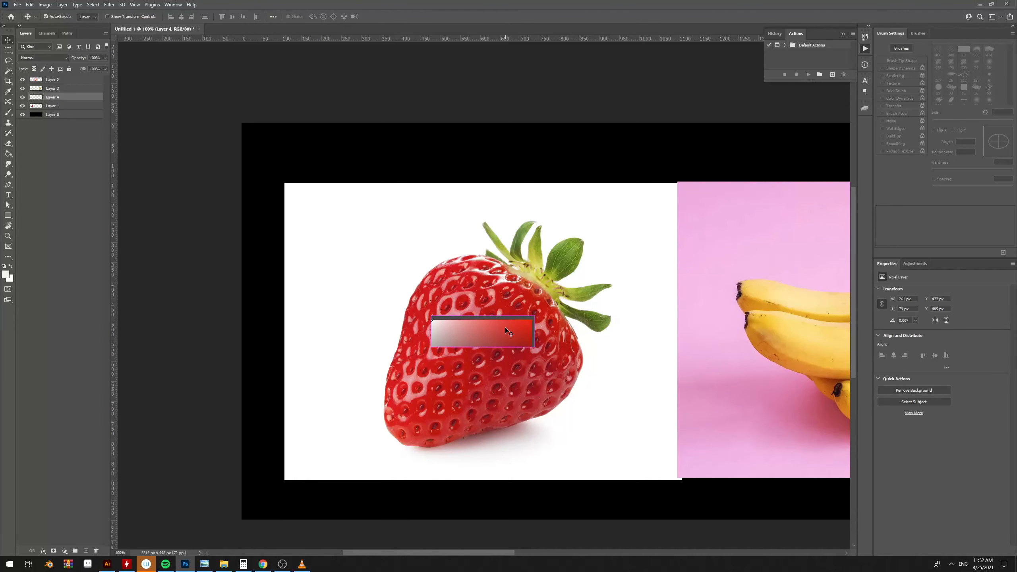
key(Delete)
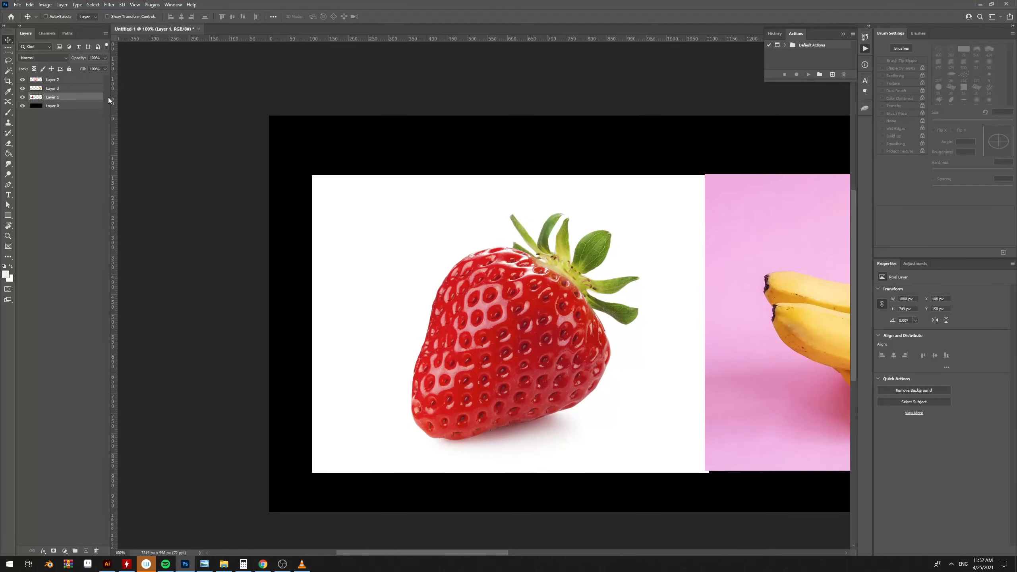
- Lower the Magic Wand tolerance, try selecting the strawberry's white background on Layer 1, and deselect it
click(9, 71)
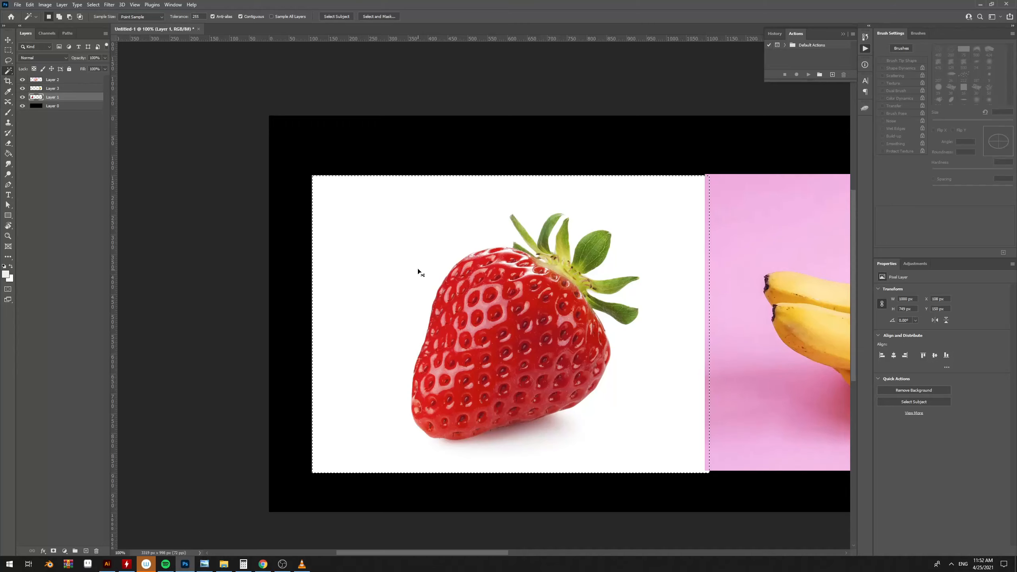
click(197, 17)
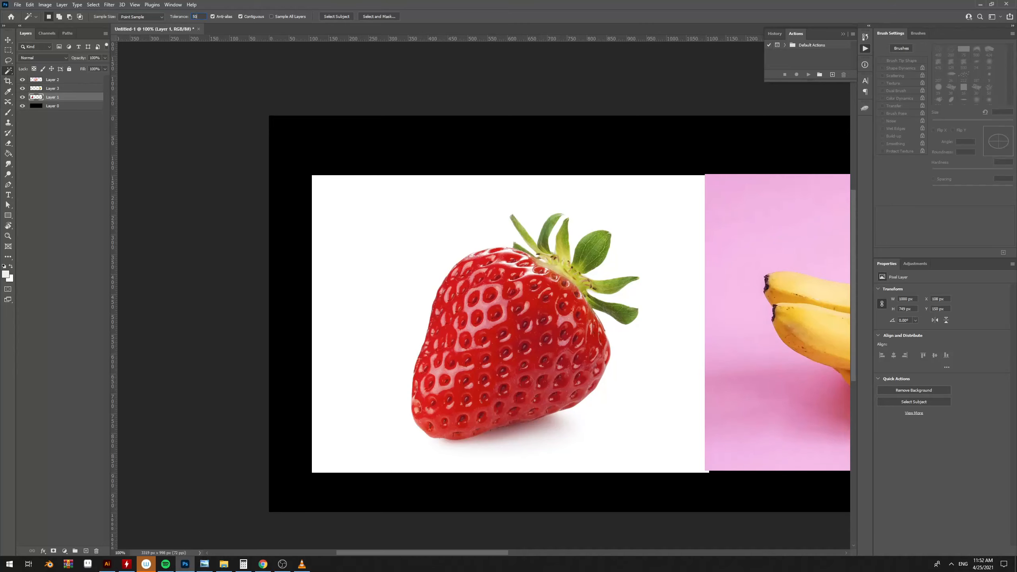
click(347, 225)
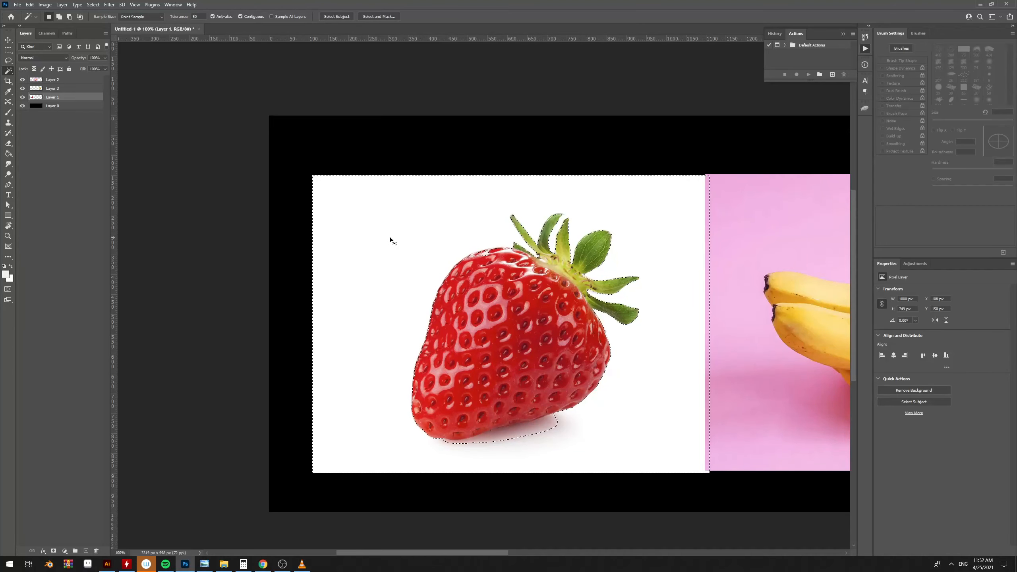
key(ctrl+d)
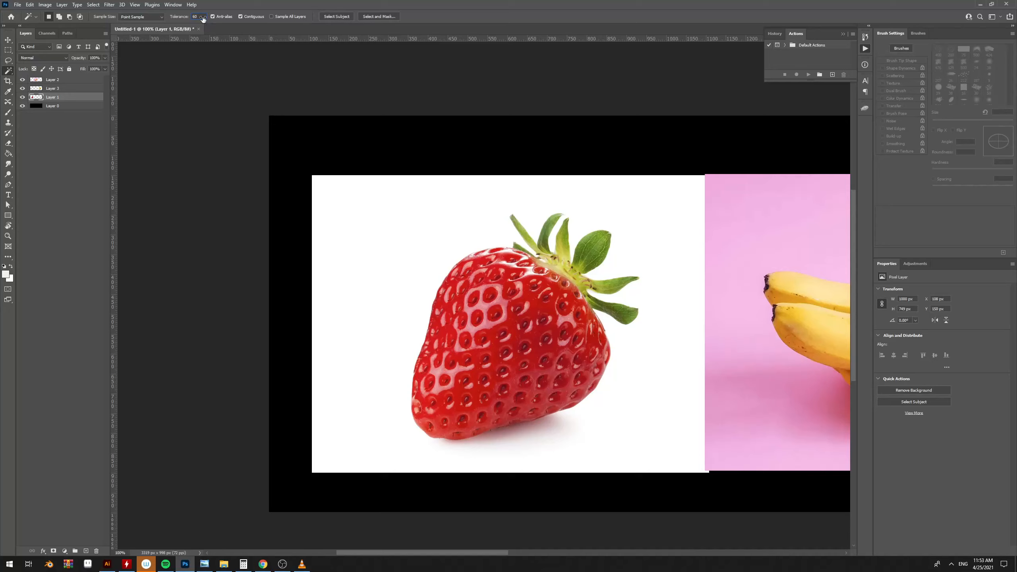
- Try deleting the strawberry's white background from Layer 1 using a Magic Wand selection at tolerance 40, undo the deletion, and deselect
click(417, 219)
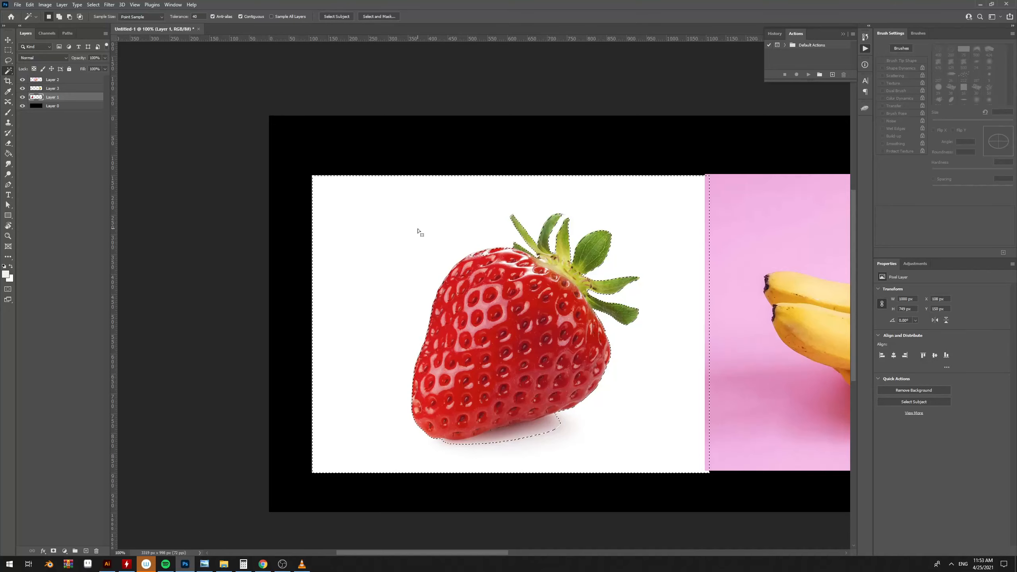
key(Delete)
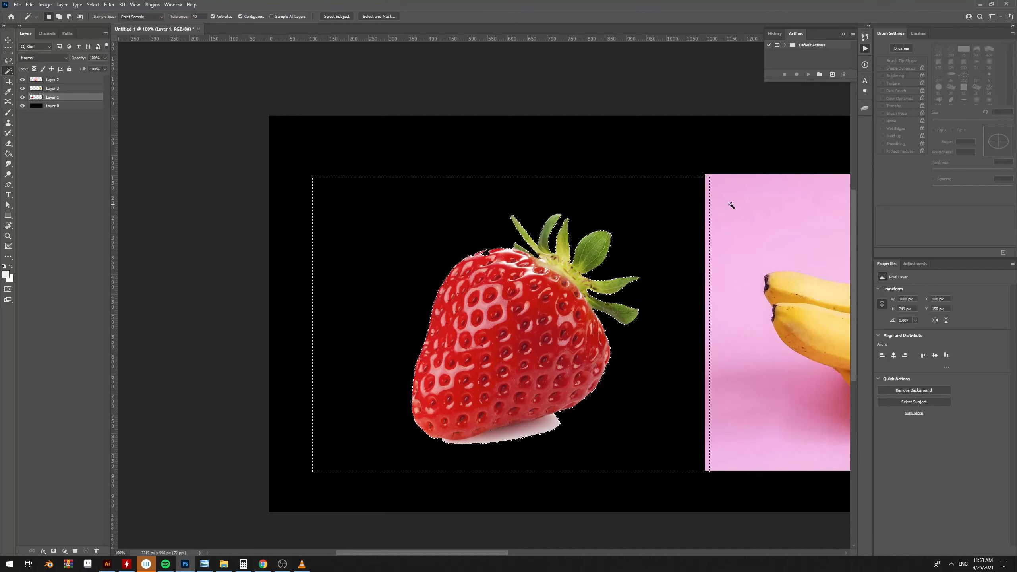
key(ctrl+z)
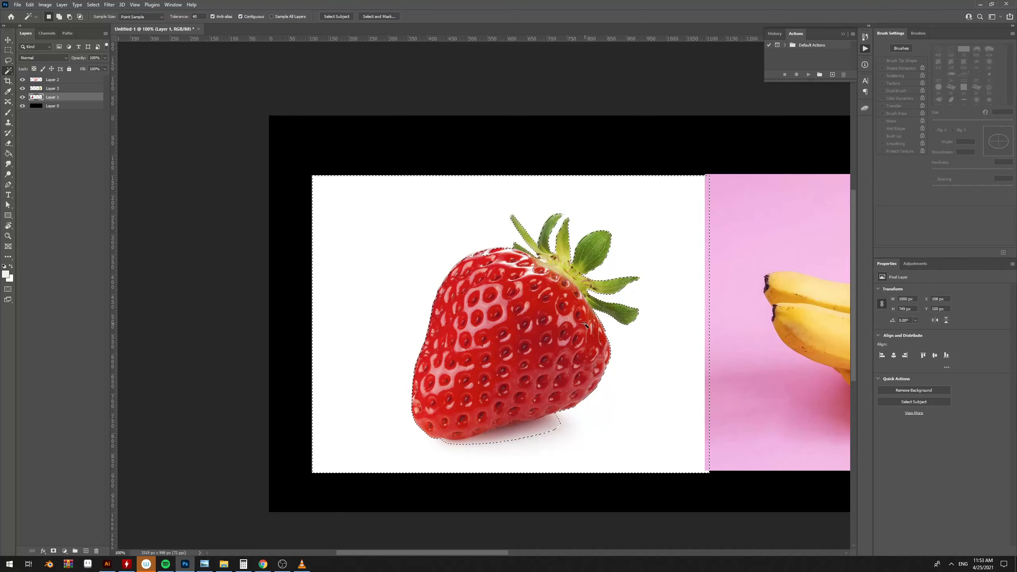
key(ctrl+d)
- Set the Magic Wand tolerance to 30, select the strawberry's white background, and try adding a layer mask from that selection
text(30)
click(399, 284)
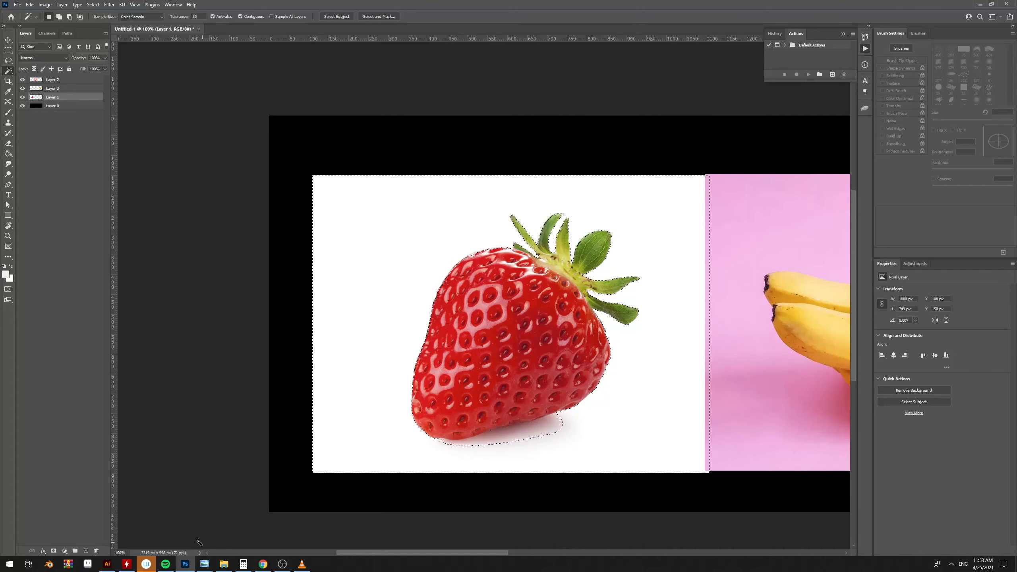
click(55, 551)
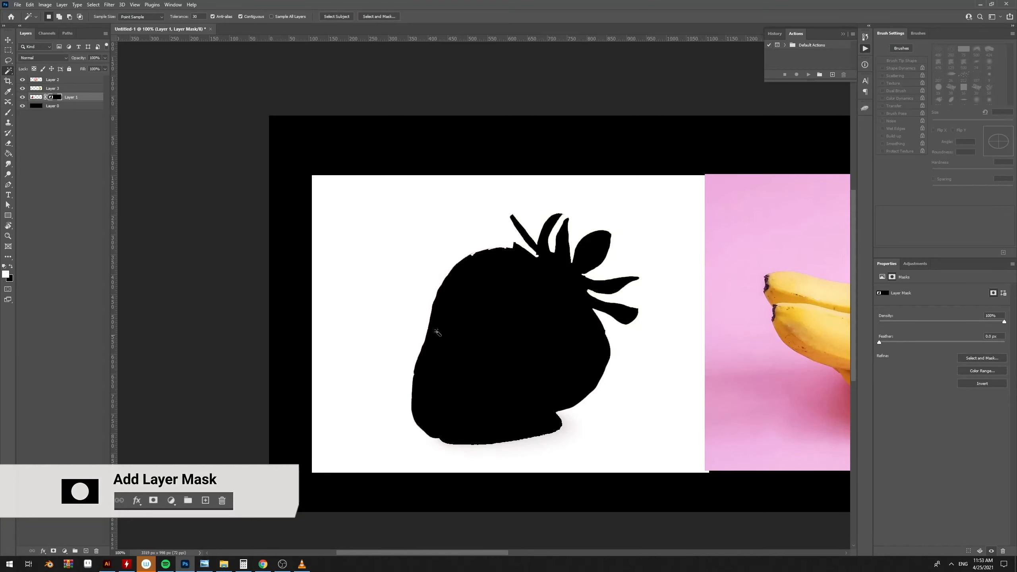
key(ctrl+z)
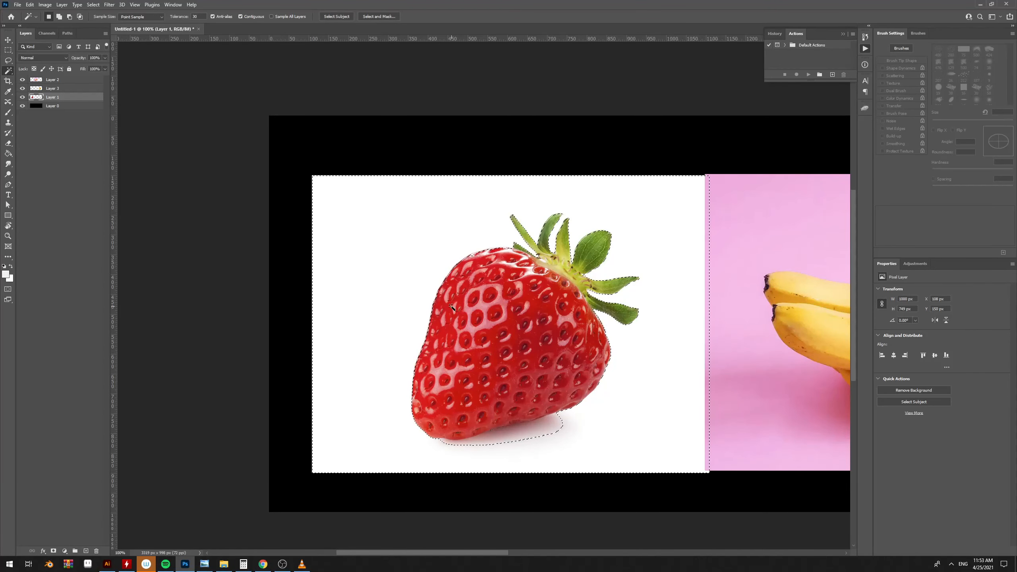
- Invert the background selection and add a layer mask to Layer 1 from it, keeping only the strawberry
click(373, 329)
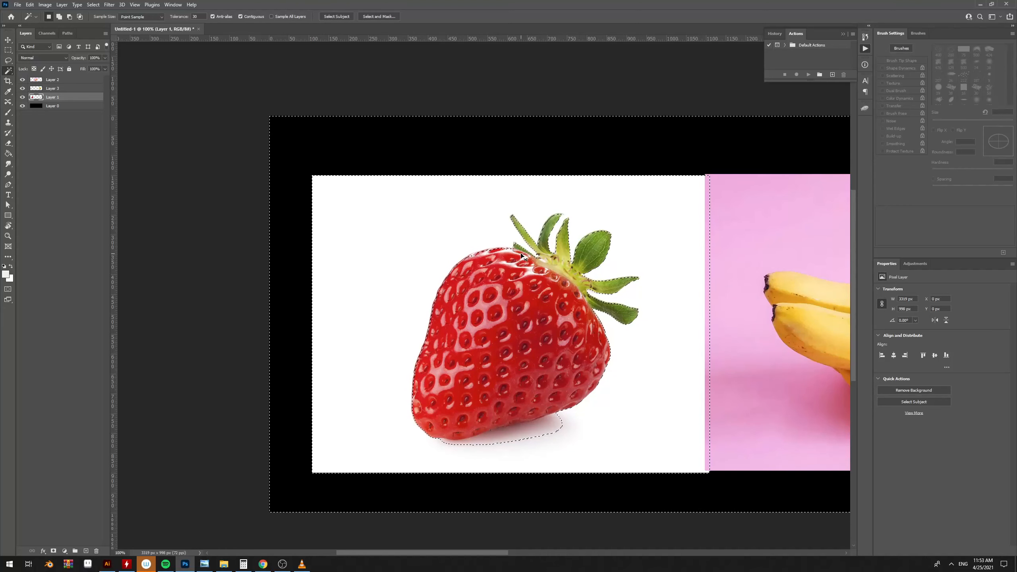
key(ctrl+z)
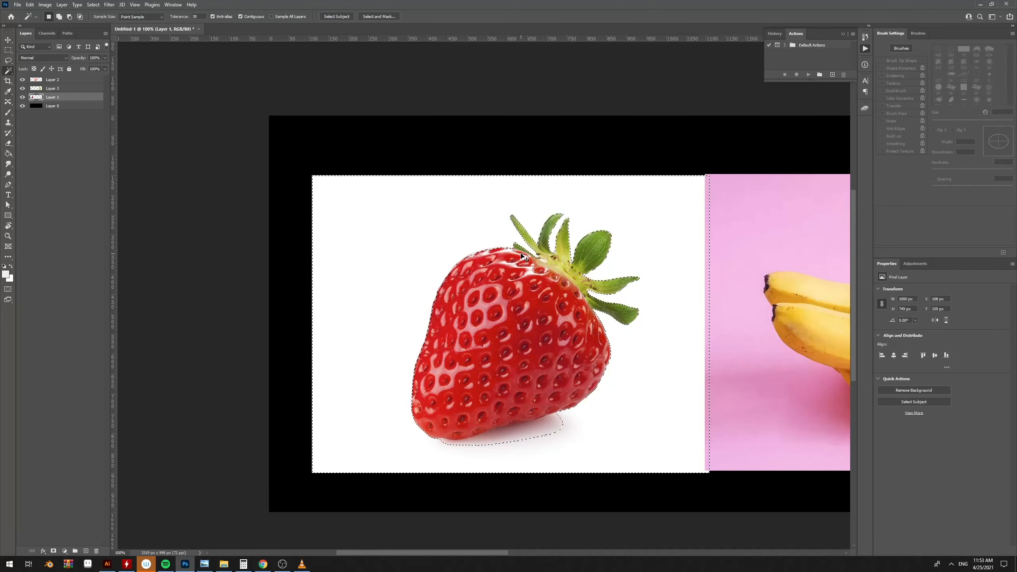
key(ctrl+shift+z)
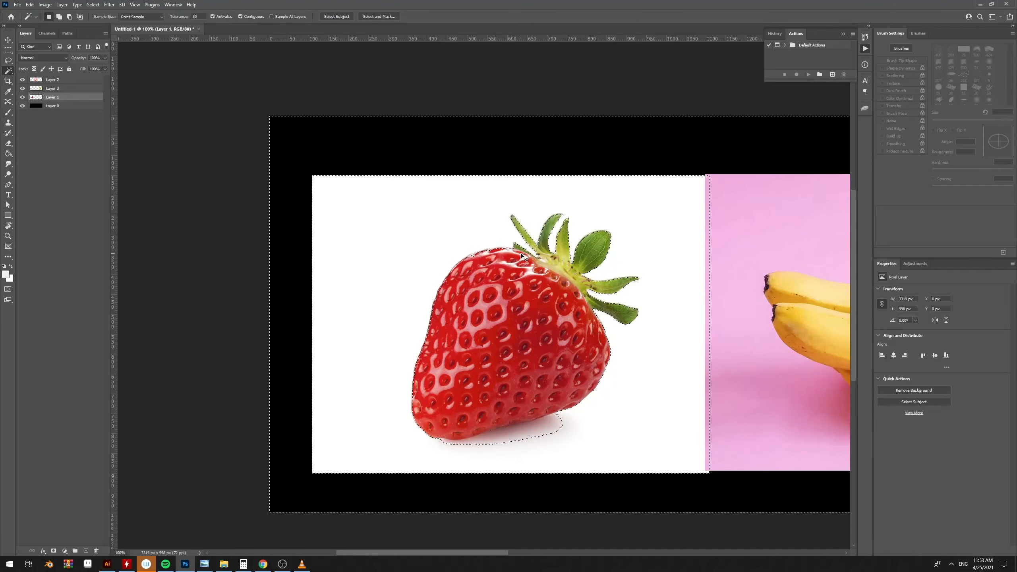
key(ctrl+shift+i)
click(54, 551)
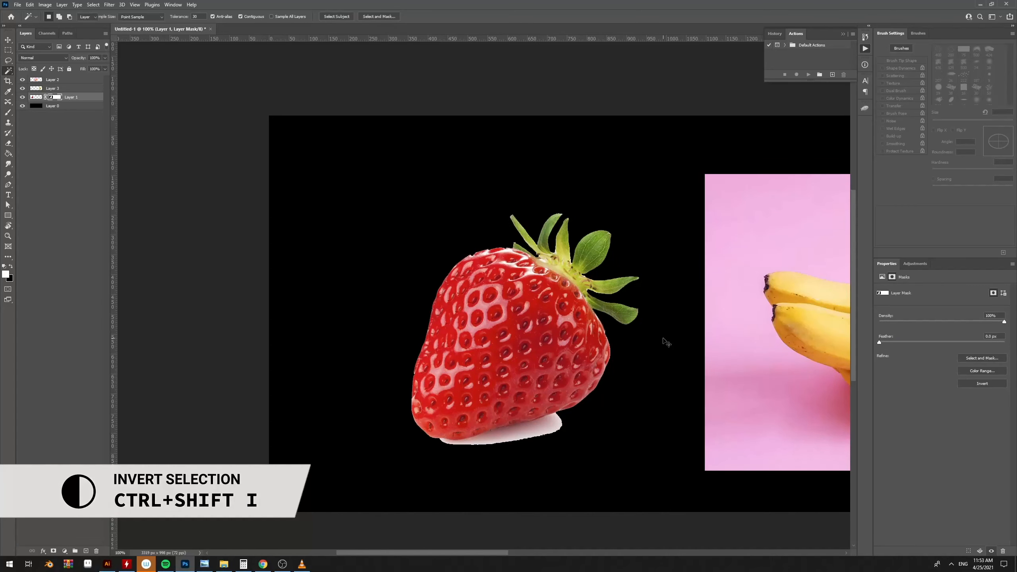
key(v)
mouse_move(561, 335)
mouse_down()
mouse_move(552, 314)
mouse_move(543, 324)
mouse_move(560, 335)
mouse_up()
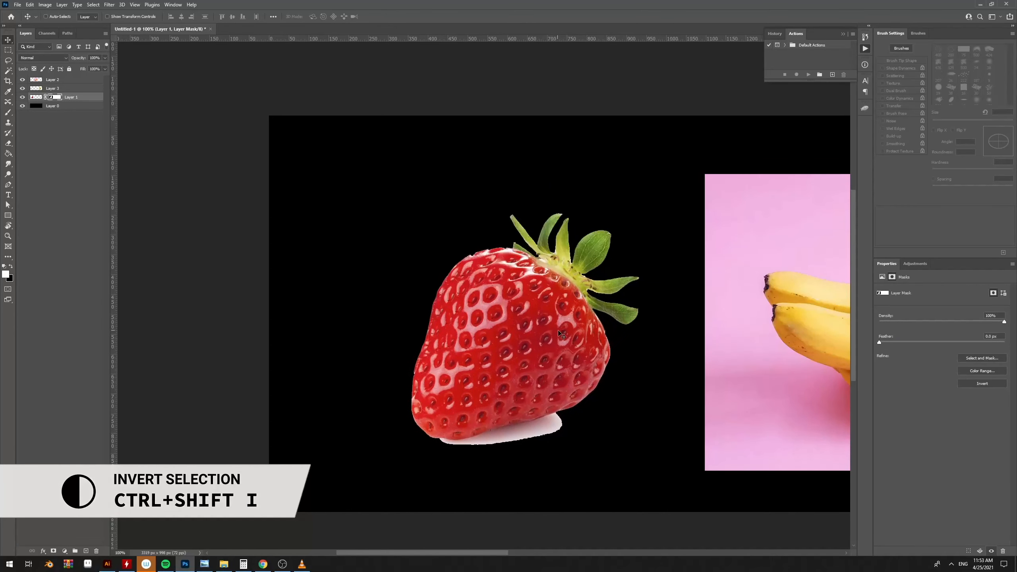
key(9)
key(z)
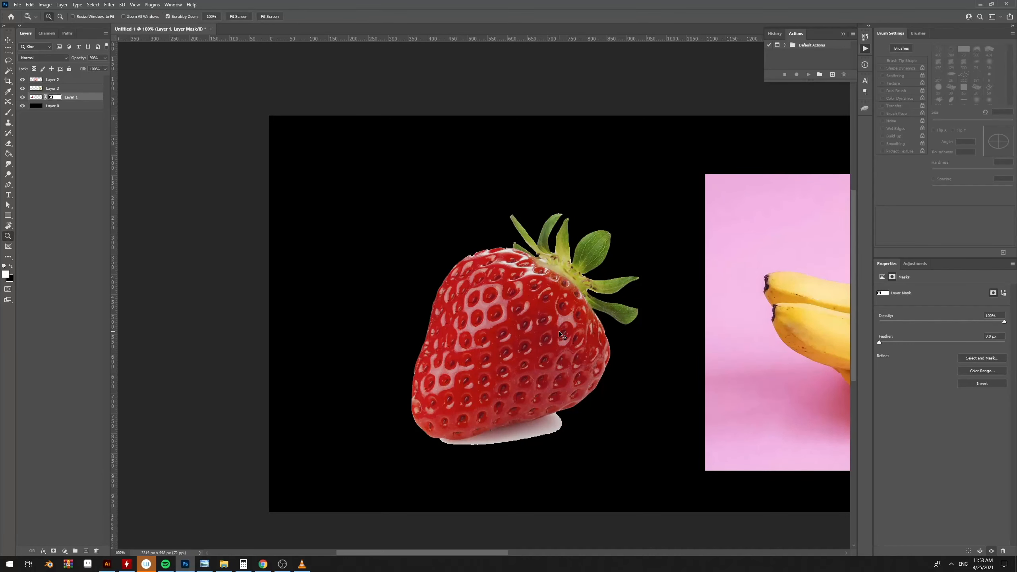
drag(573, 337, 539, 337)
key(0)
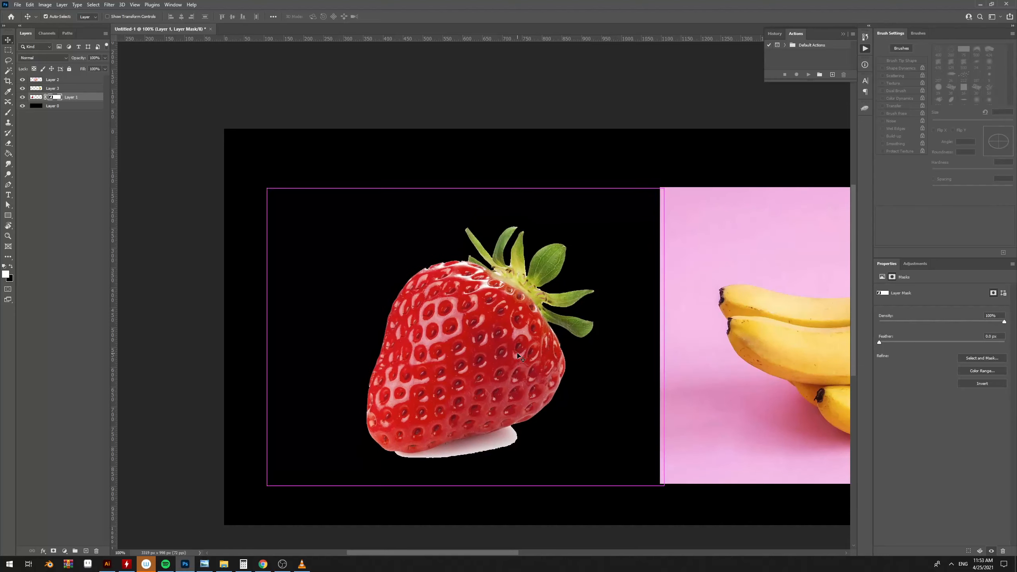
- Try painting white on Layer 1's mask beside the strawberry with a 64 px brush to reveal the hidden background, and undo the strokes
key(ctrl+plus)
drag(516, 365, 545, 326)
drag(604, 344, 636, 205)
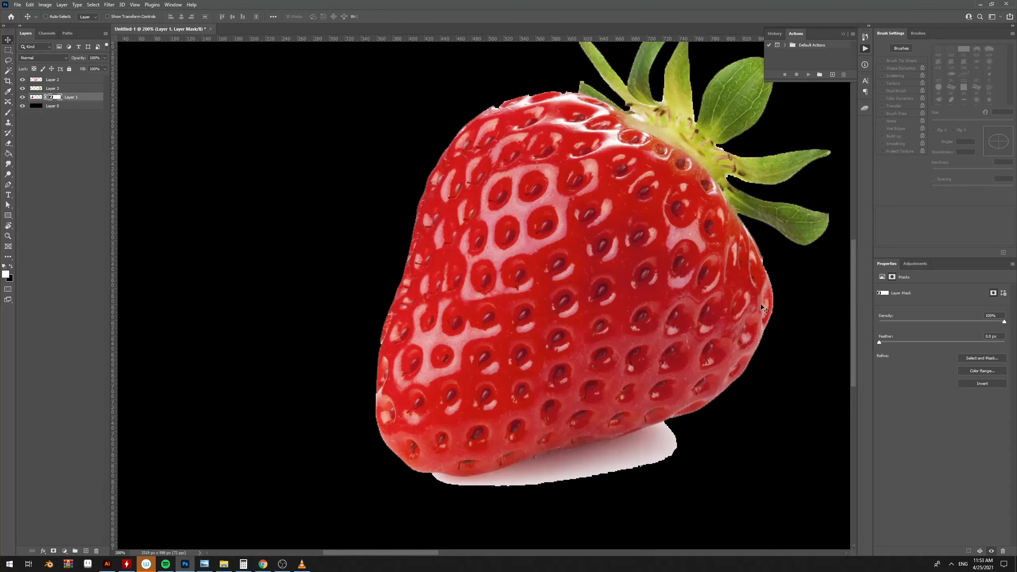
drag(728, 307, 664, 390)
drag(455, 182, 569, 277)
key(b)
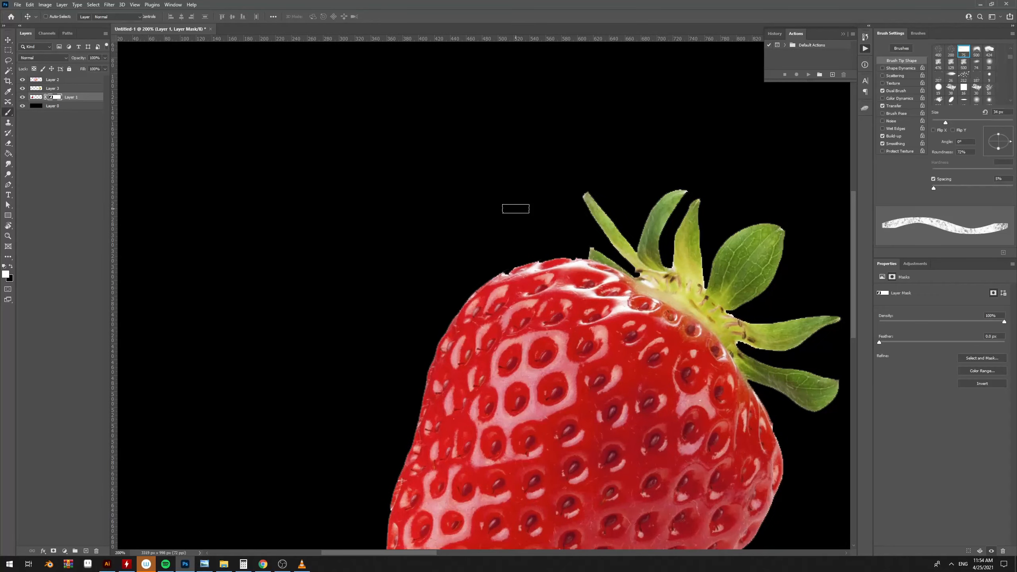
mouse_move(445, 189)
mouse_down()
mouse_move(388, 286)
mouse_move(388, 266)
mouse_move(343, 244)
mouse_up()
key(ctrl+z)
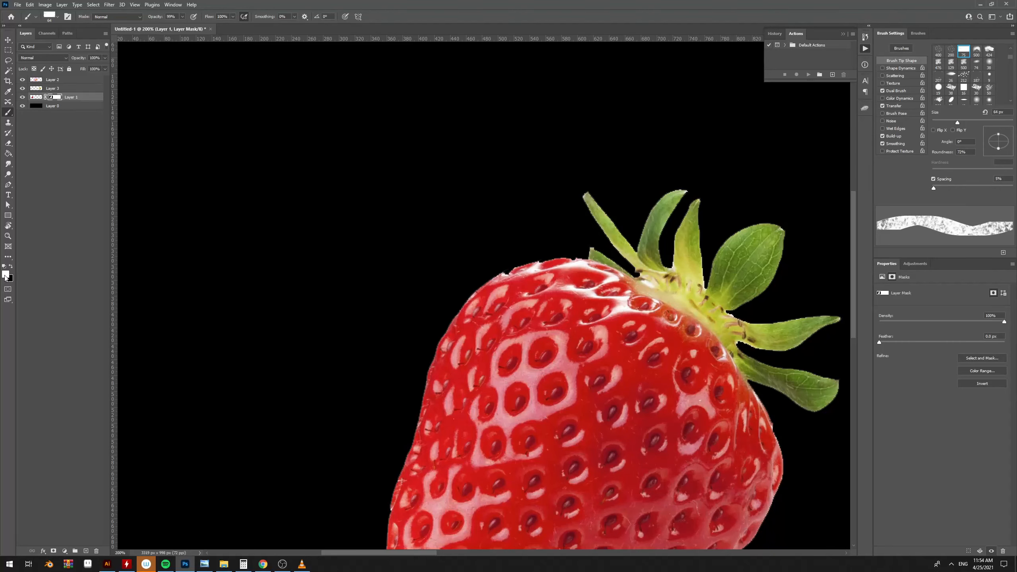
key(x)
click(517, 269)
mouse_move(520, 159)
mouse_down()
mouse_move(463, 340)
mouse_move(488, 174)
mouse_move(411, 367)
mouse_move(438, 221)
mouse_move(420, 362)
mouse_move(410, 180)
mouse_move(355, 470)
mouse_move(393, 207)
mouse_move(381, 445)
mouse_move(429, 220)
mouse_move(463, 317)
mouse_move(574, 126)
mouse_move(542, 271)
mouse_up()
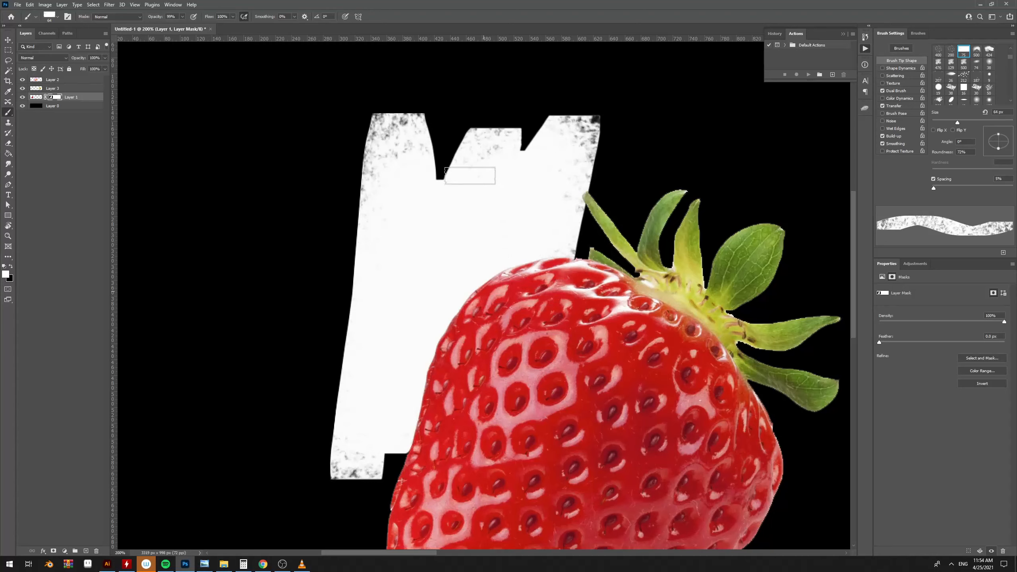
key(ctrl+z)
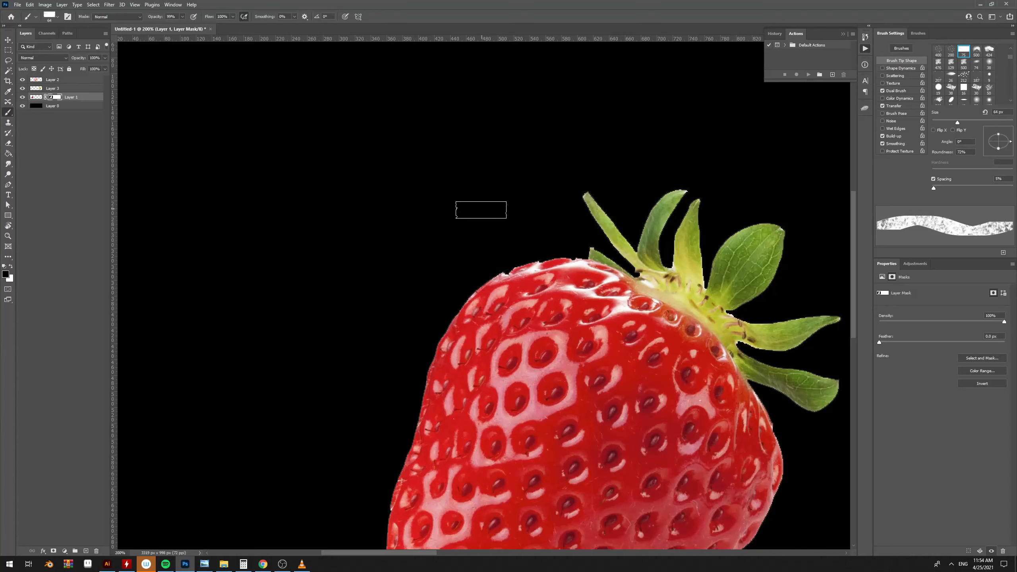
- Try hiding and revealing areas around the strawberry with alternating black and white mask strokes, undoing each one
mouse_move(488, 277)
mouse_down()
mouse_move(490, 400)
mouse_move(465, 415)
mouse_move(506, 507)
mouse_up()
mouse_move(542, 287)
mouse_down()
mouse_move(510, 384)
mouse_move(543, 222)
mouse_move(510, 384)
mouse_up()
key(ctrl+z)
key(x)
mouse_move(509, 176)
mouse_down()
mouse_move(466, 381)
mouse_move(412, 446)
mouse_move(423, 276)
mouse_move(404, 434)
mouse_up()
key(ctrl+z)
key(x)
mouse_move(528, 262)
mouse_down()
mouse_move(529, 288)
mouse_move(470, 302)
mouse_move(420, 417)
mouse_up()
key(ctrl+z)
- Try painting grey on the mask for partial transparency, undo the strokes, and set the foreground colour back to black
click(7, 275)
mouse_move(446, 420)
mouse_down()
mouse_move(380, 414)
mouse_move(378, 390)
mouse_up()
key(Return)
drag(514, 219, 497, 342)
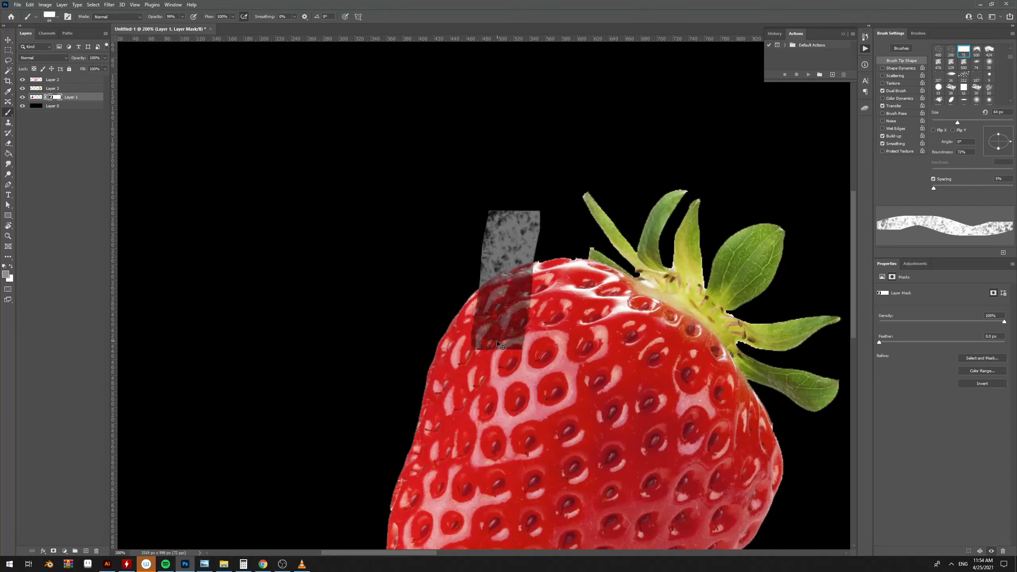
key(ctrl+z)
mouse_move(508, 232)
mouse_down()
mouse_move(476, 358)
mouse_move(490, 246)
mouse_move(485, 312)
mouse_move(469, 341)
mouse_move(506, 232)
mouse_move(457, 388)
mouse_move(434, 395)
mouse_move(508, 241)
mouse_move(485, 367)
mouse_move(518, 242)
mouse_move(542, 248)
mouse_up()
key(ctrl+z)
click(6, 274)
drag(444, 442, 415, 468)
key(Return)
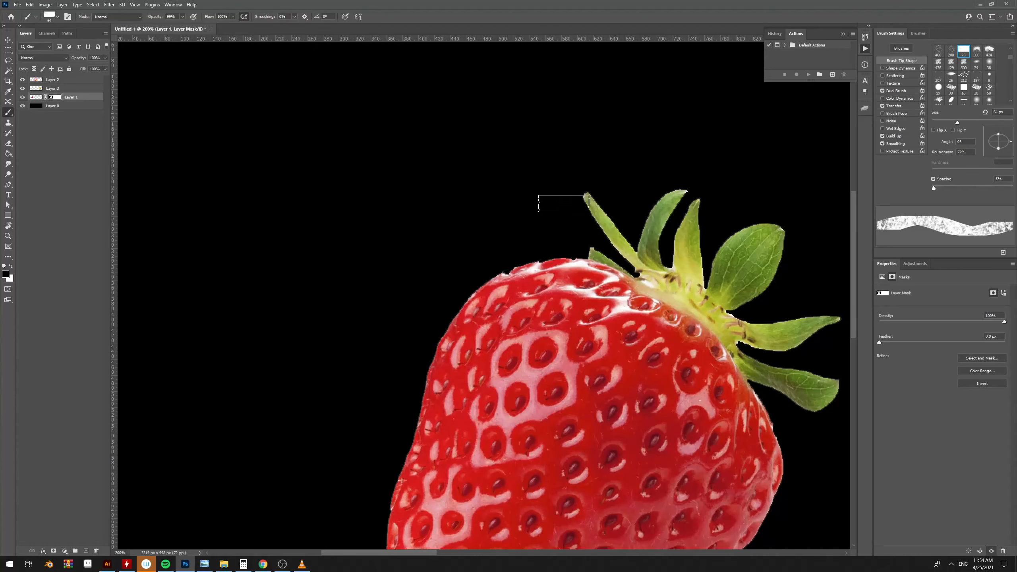
- Try painting black on the mask along the strawberry's upper edge with a 4 px brush, and undo the stroke
key(ctrl+plus)
key(ctrl+plus)
drag(541, 225, 525, 293)
mouse_move(534, 307)
mouse_down()
mouse_move(491, 314)
mouse_move(528, 309)
mouse_up()
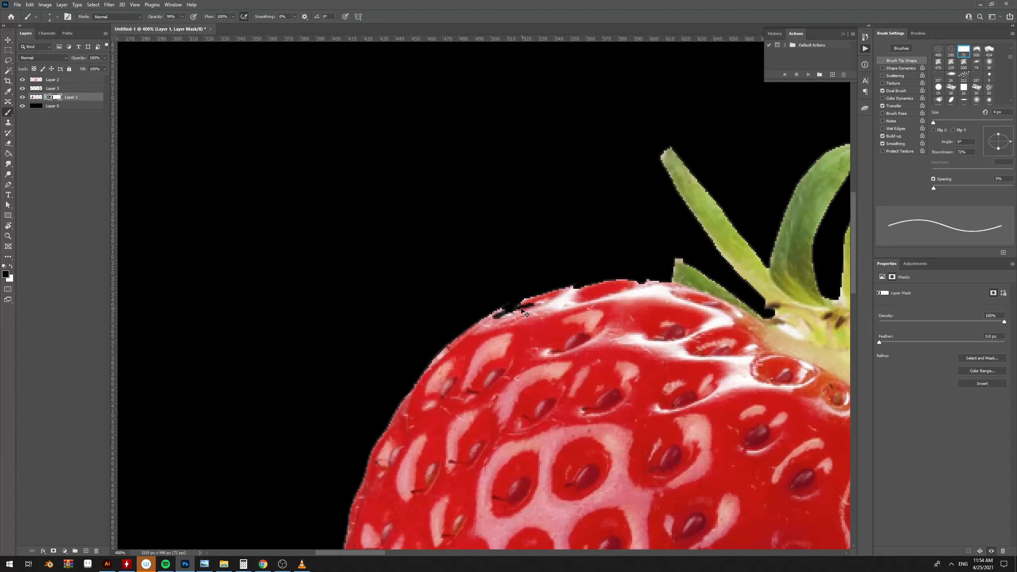
key(ctrl+z)
- Try painting white directly on Layer 1's image at the strawberry's upper edge, disable the layer mask, and undo these changes
click(33, 98)
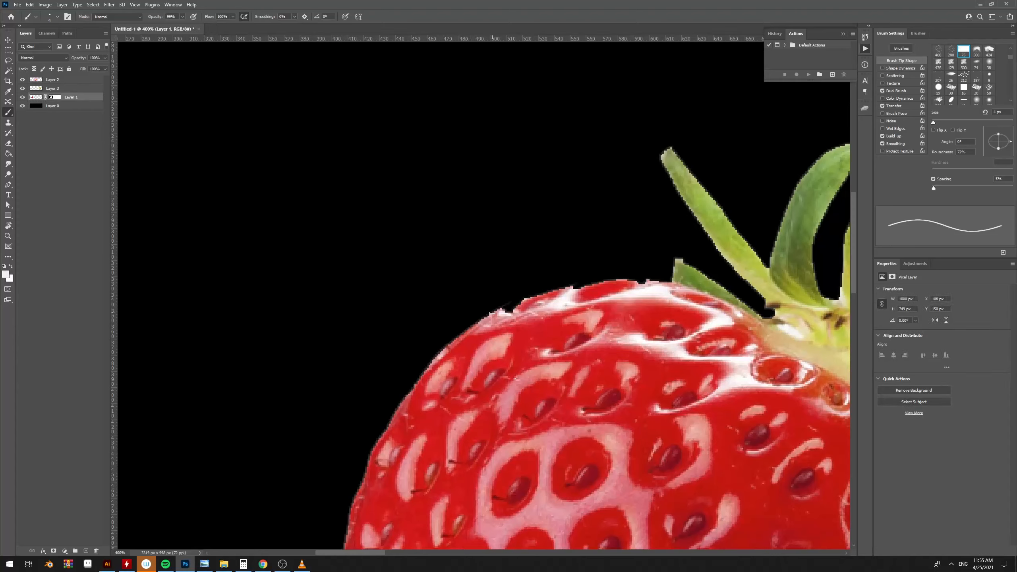
mouse_move(492, 313)
mouse_down()
mouse_move(547, 298)
mouse_move(516, 347)
mouse_up()
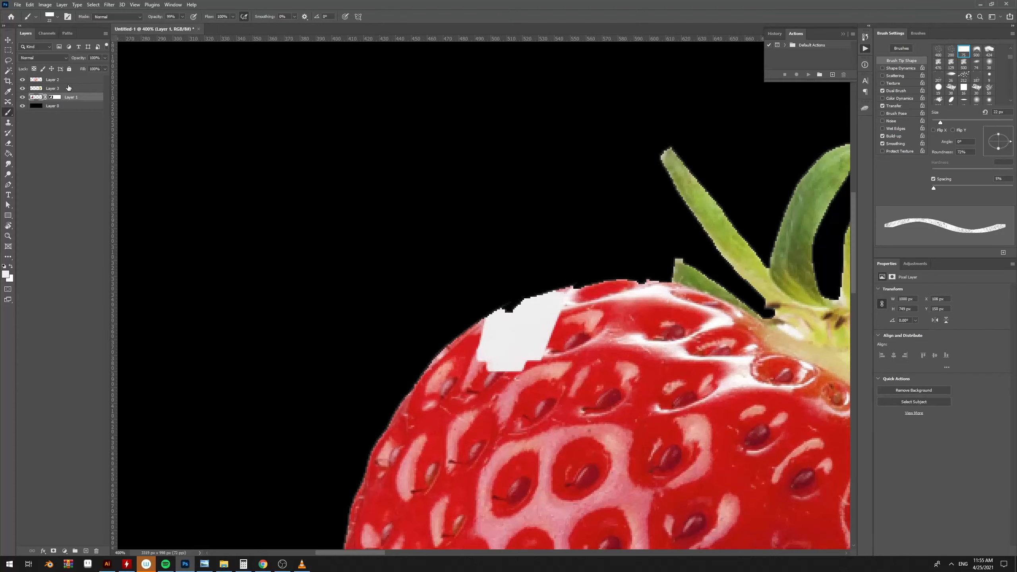
right_click(51, 98)
click(80, 101)
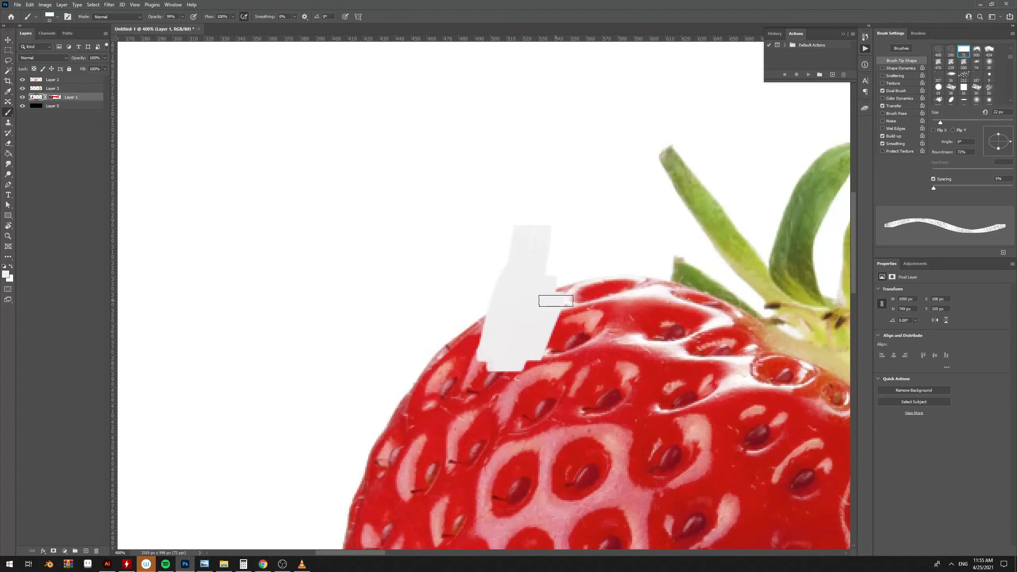
key(ctrl+z)
key(ctrl+z)
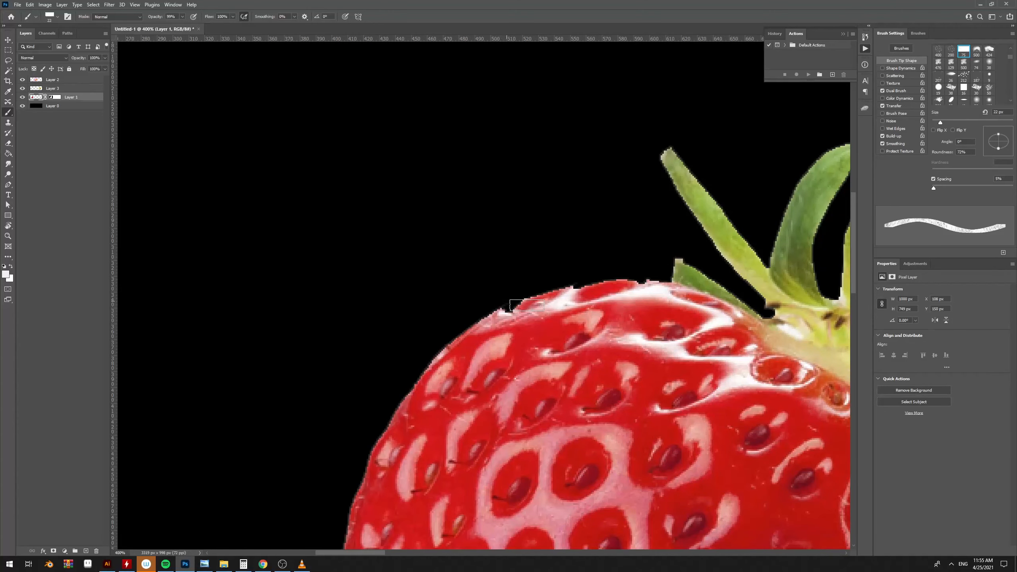
mouse_move(544, 343)
mouse_down()
mouse_move(528, 341)
mouse_move(538, 344)
mouse_up()
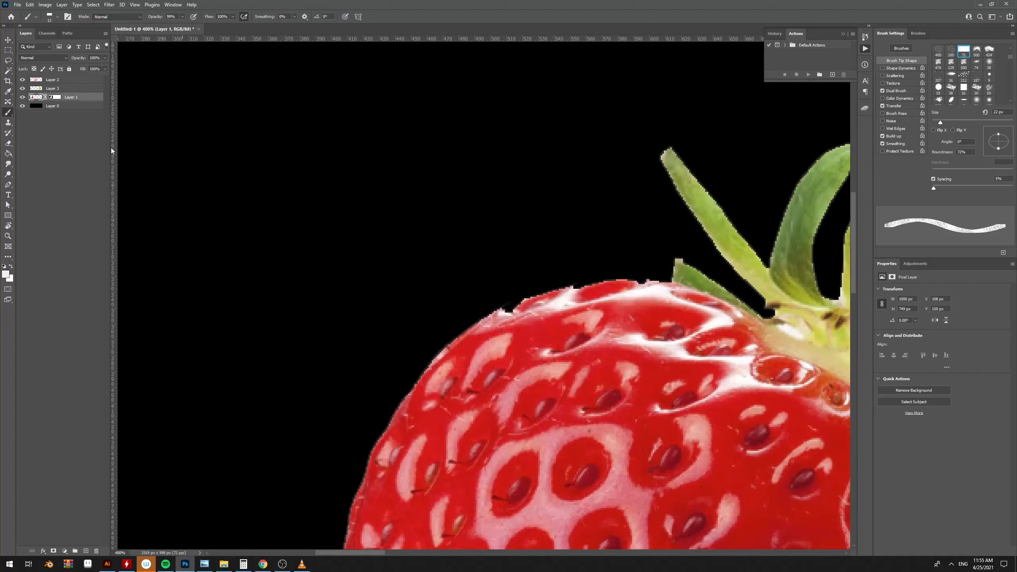
- Restore the missing parts of the strawberry's upper edge by painting white on Layer 1's mask with a 13 px brush
click(53, 97)
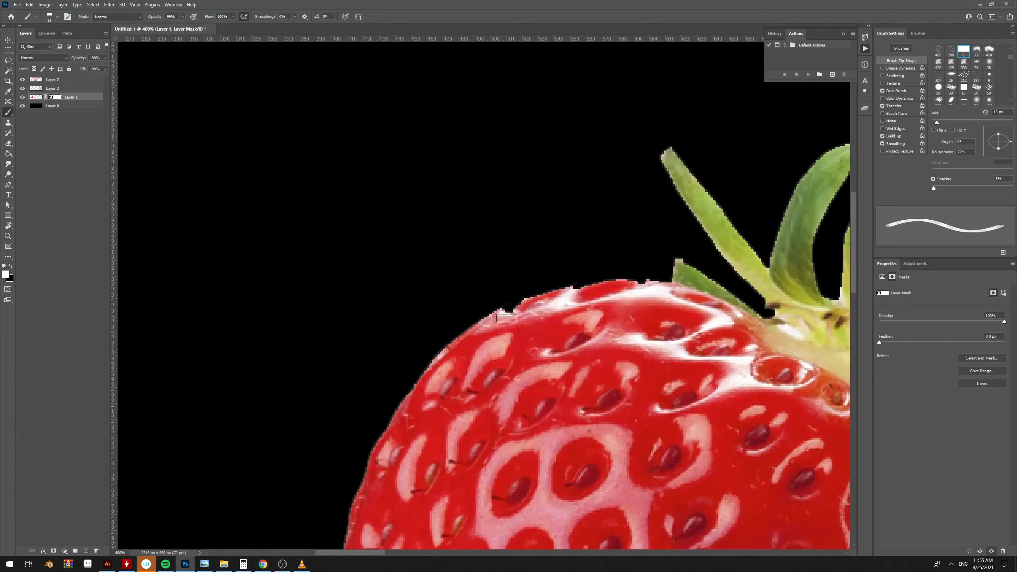
key(x)
key(x)
mouse_move(506, 319)
mouse_down()
mouse_move(529, 305)
mouse_move(502, 316)
mouse_move(611, 285)
mouse_move(688, 298)
mouse_up()
- Hide the leftover white spots between the strawberry's leaves by painting black on the mask with a 4 px brush
scroll(688, 298, right, 10)
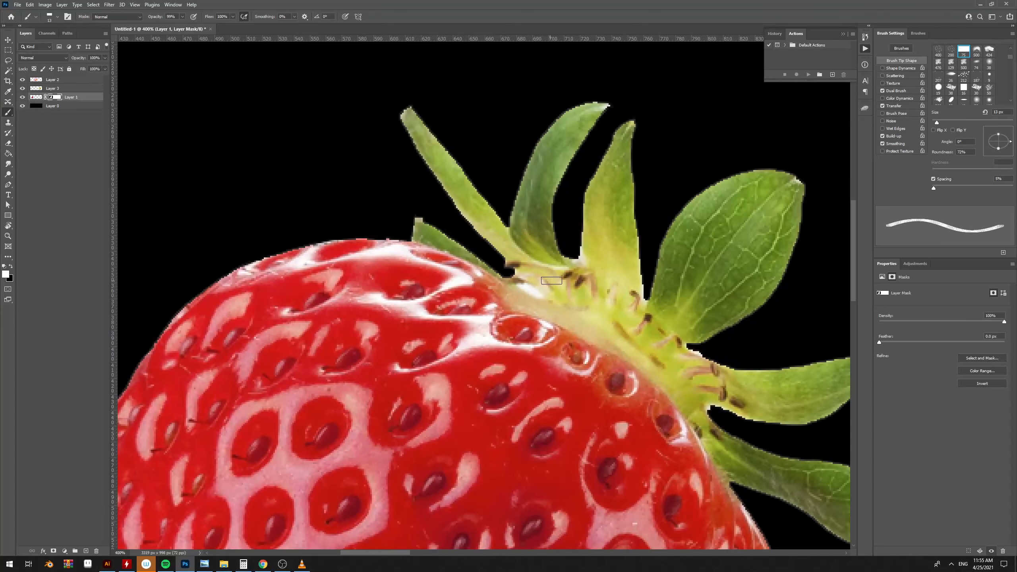
key(x)
key(bracketleft)
key(bracketleft)
key(bracketleft)
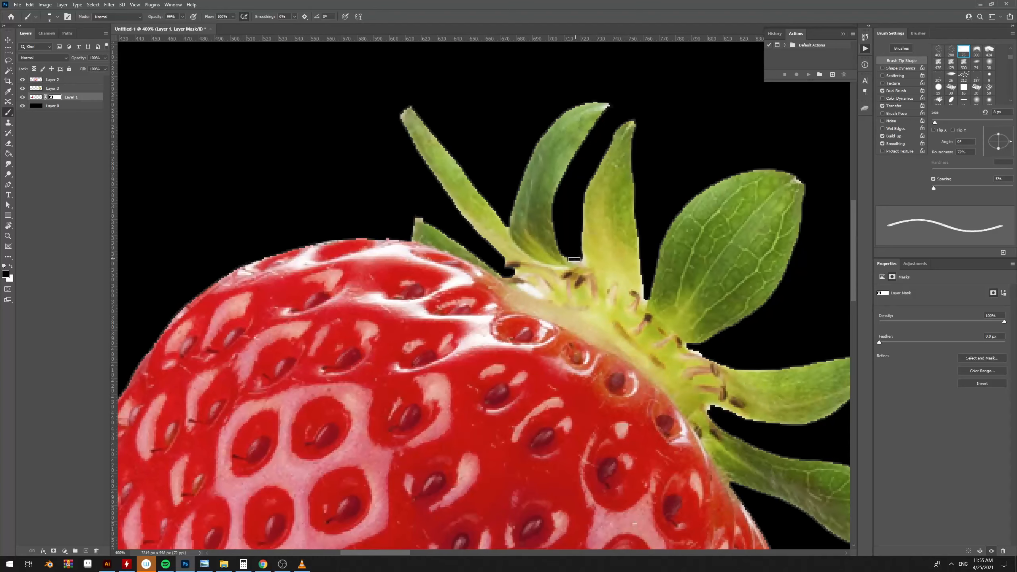
key(bracketleft)
key(bracketleft)
key(bracketleft)
key(bracketleft)
drag(694, 347, 608, 314)
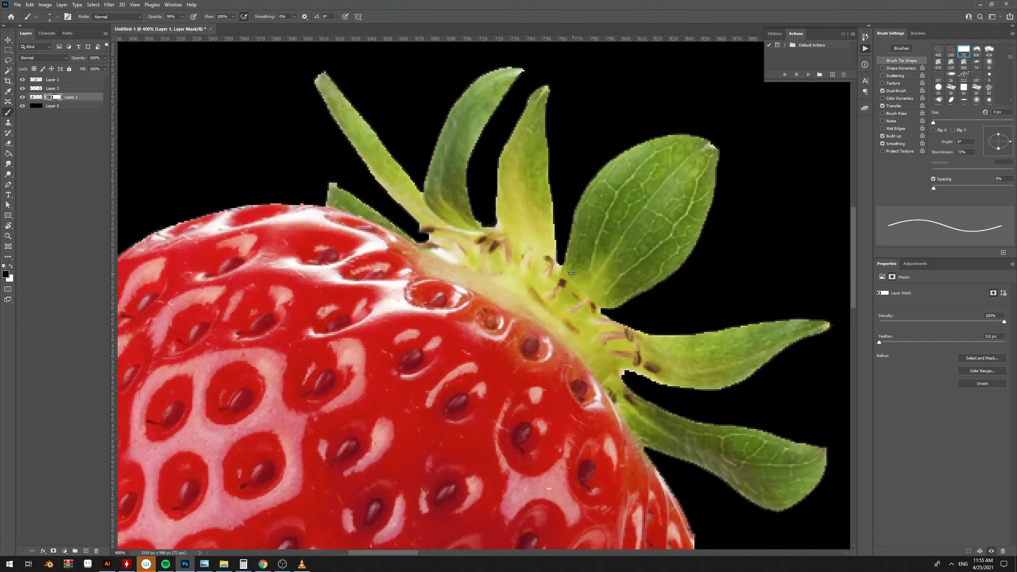
drag(651, 371, 573, 305)
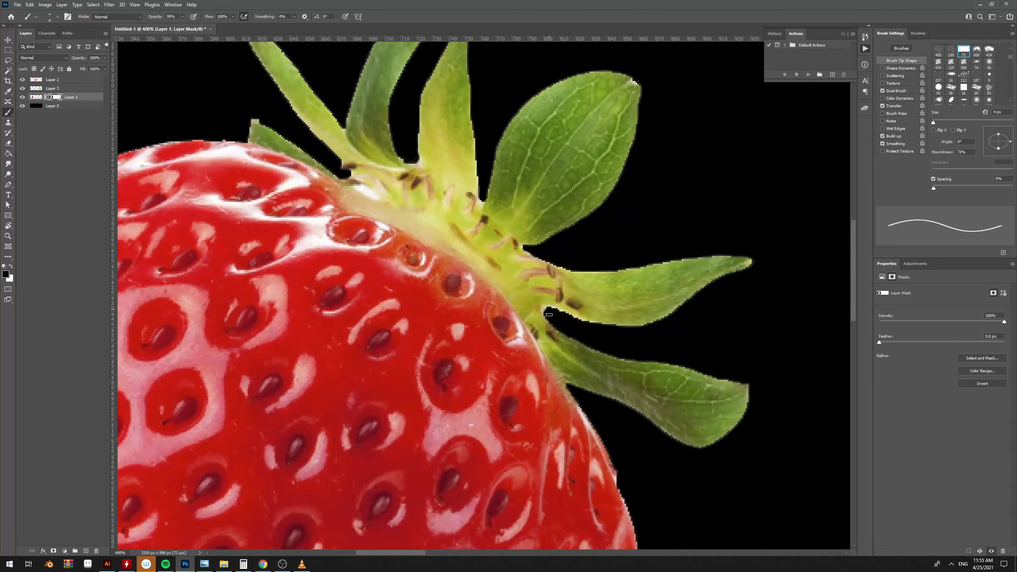
mouse_move(557, 317)
mouse_down()
mouse_move(518, 295)
mouse_move(532, 345)
mouse_move(517, 320)
mouse_move(558, 429)
mouse_move(580, 275)
mouse_move(586, 324)
mouse_move(601, 285)
mouse_move(669, 289)
mouse_up()
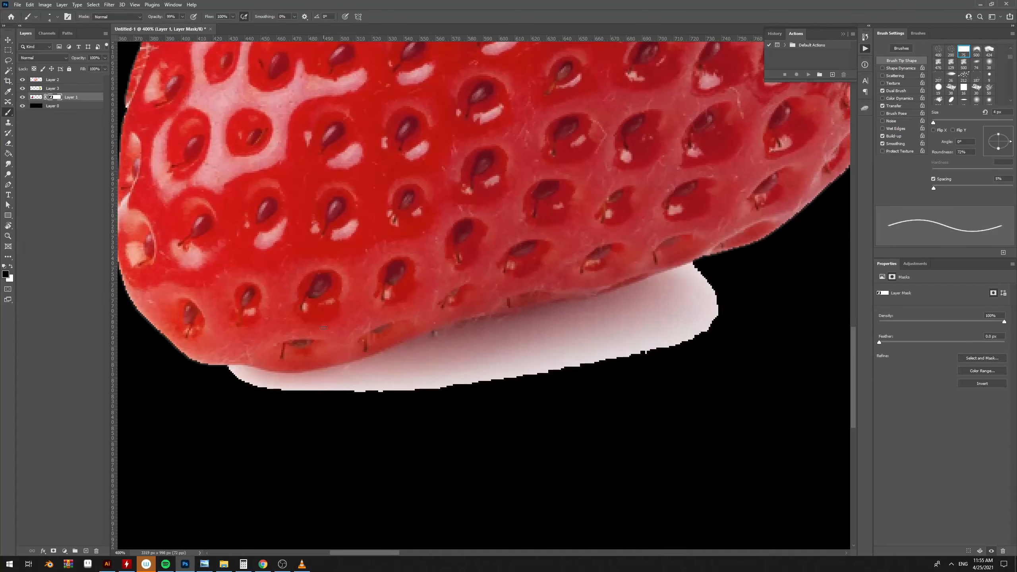
- Paint black on the mask along the shadow's lower edge with a 40 px brush, and switch to a hard round brush
drag(323, 328, 418, 337)
drag(281, 401, 563, 394)
right_click(591, 390)
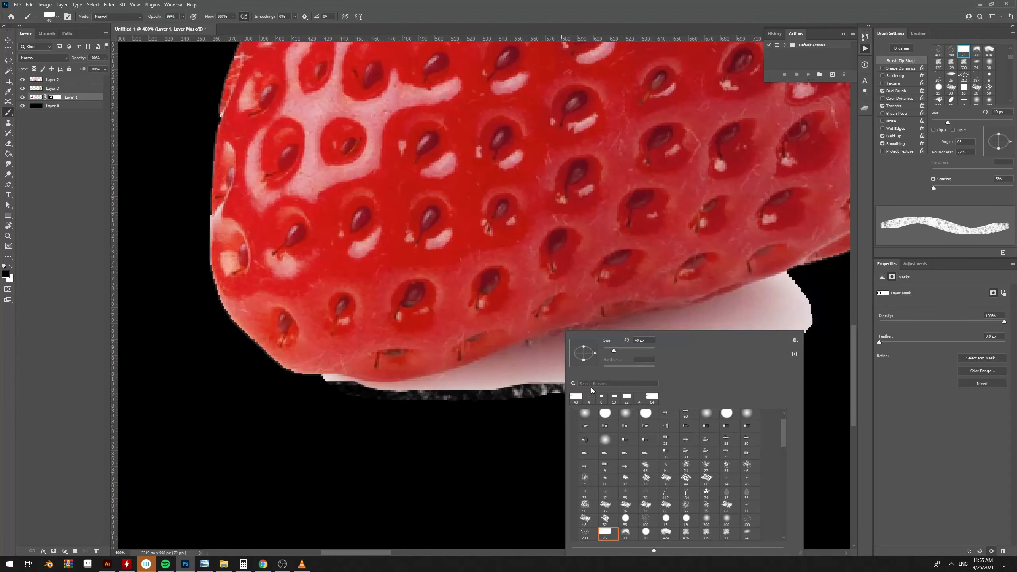
click(782, 412)
click(604, 428)
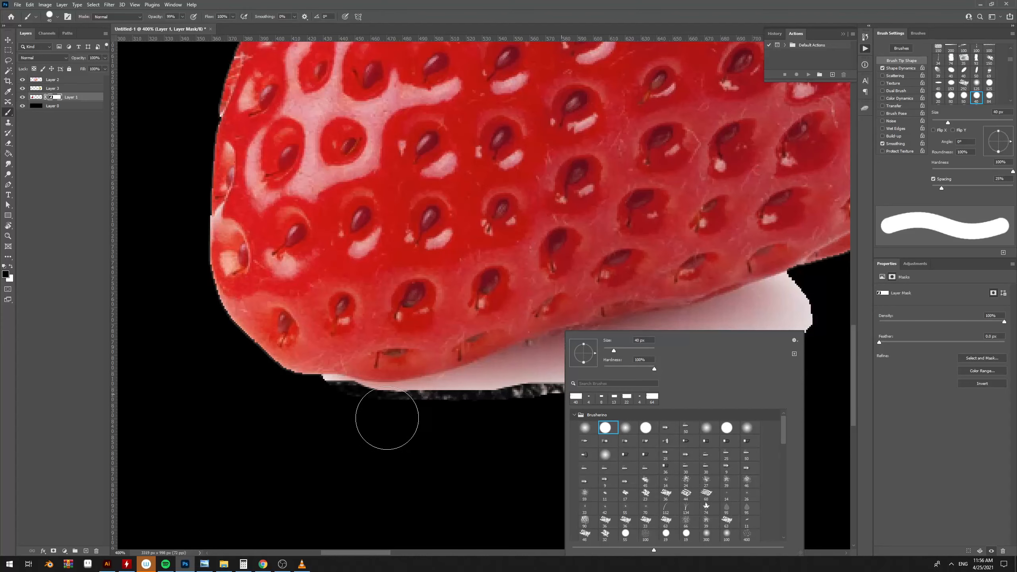
- Mask out the remaining white shadow beneath the strawberry with black hard round brush strokes
click(383, 417)
mouse_move(382, 418)
mouse_down()
mouse_move(344, 411)
mouse_move(326, 386)
mouse_move(416, 399)
mouse_move(651, 386)
mouse_move(808, 330)
mouse_move(669, 363)
mouse_up()
key(bracketleft)
key(ctrl+minus)
key(ctrl+minus)
key(ctrl+minus)
key(v)
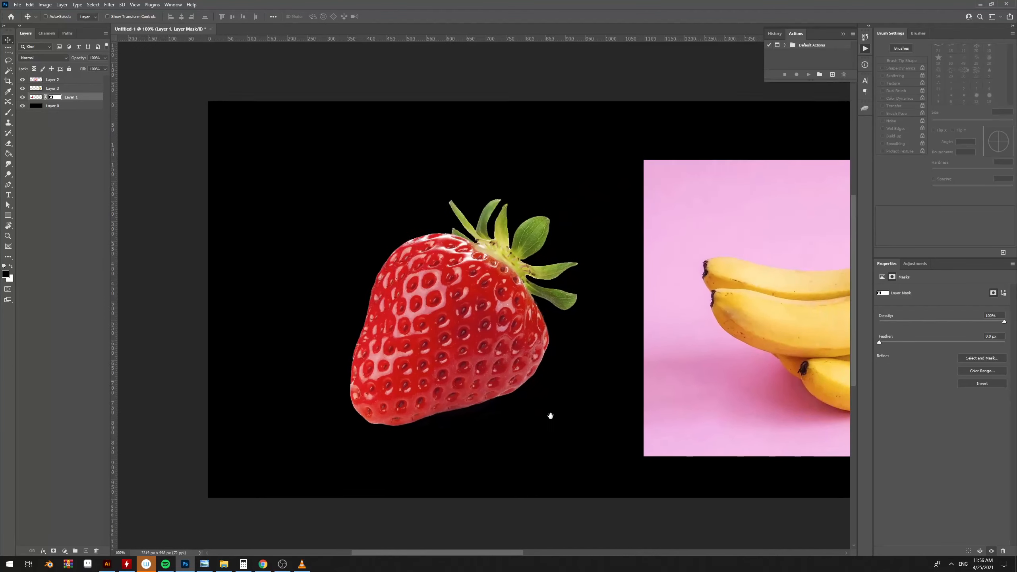
- Select the banana photo's layer and activate the Pen tool
drag(507, 374, 496, 356)
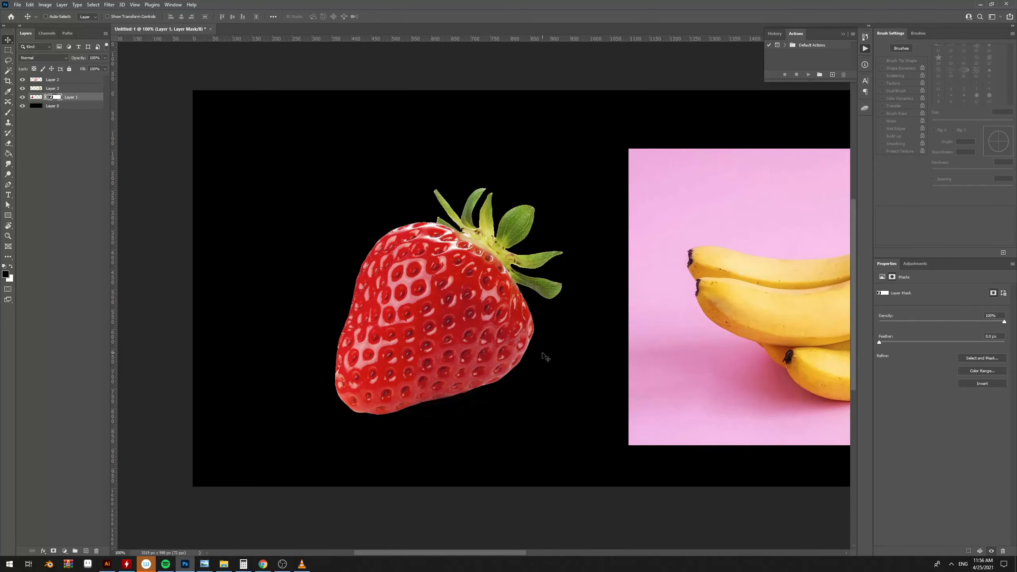
drag(621, 402, 406, 412)
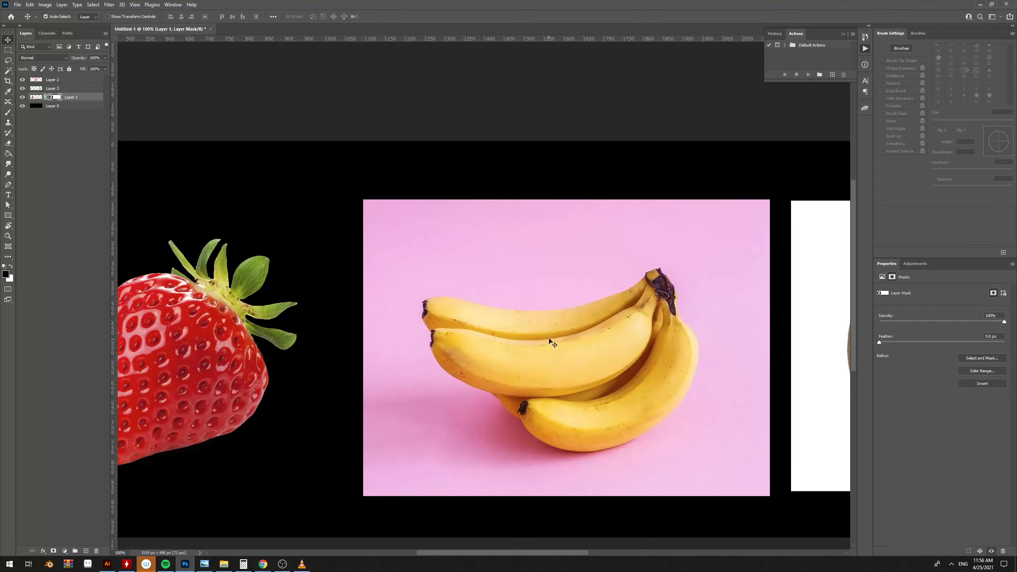
ctrl+click(549, 341)
drag(592, 348, 517, 323)
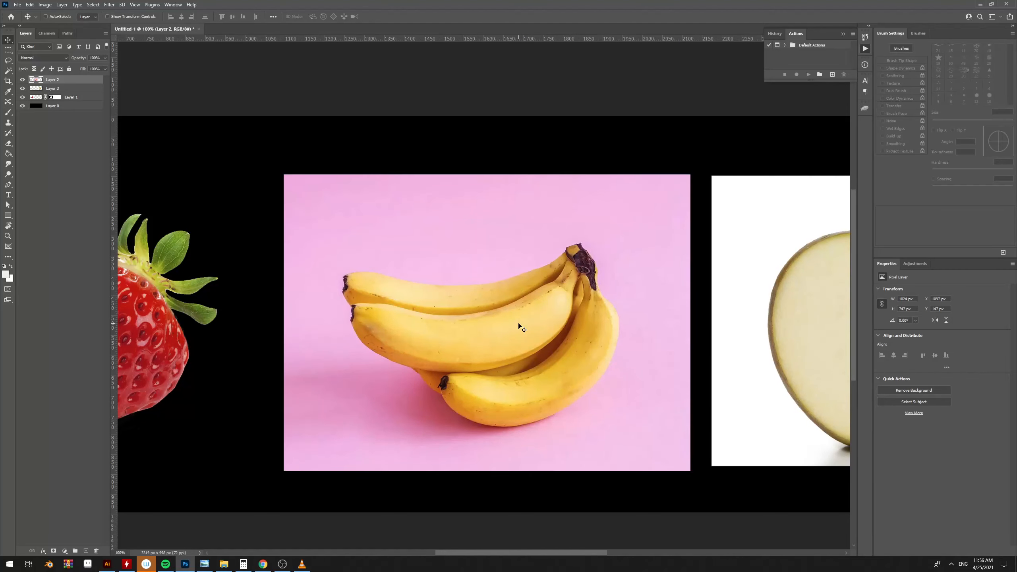
key(p)
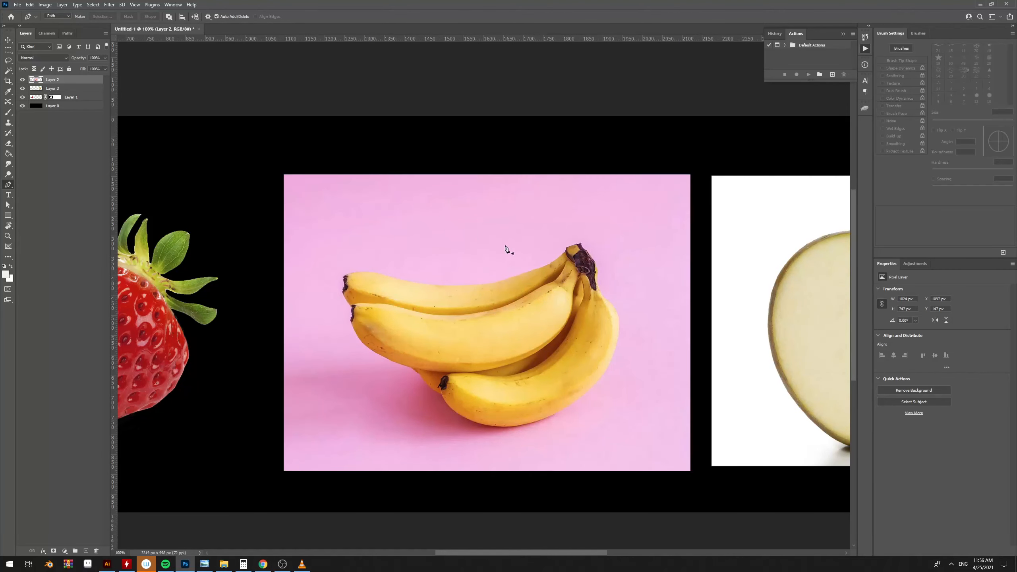
key(ctrl+plus)
key(ctrl+plus)
drag(488, 283, 521, 245)
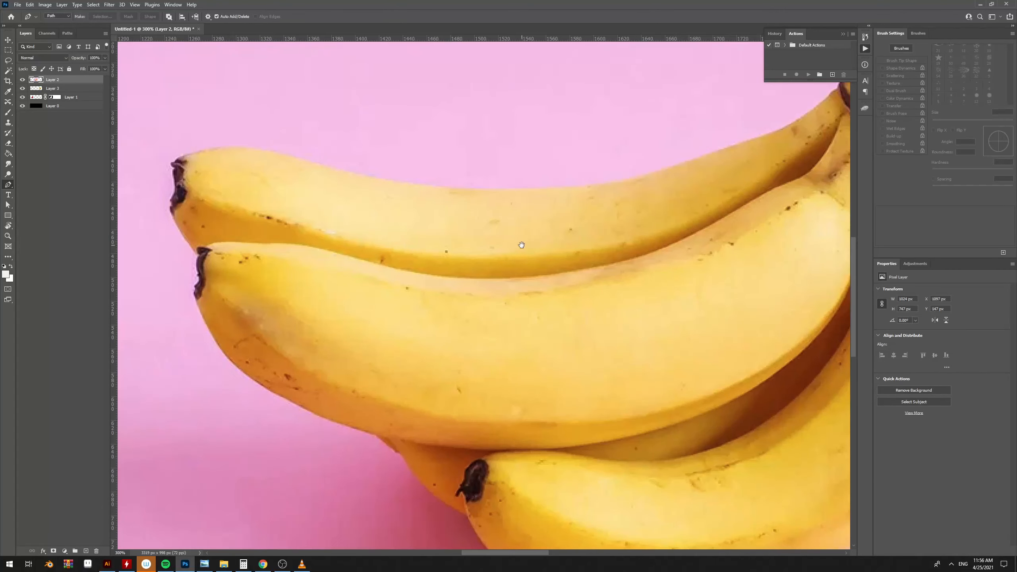
key(ctrl+minus)
key(ctrl+minus)
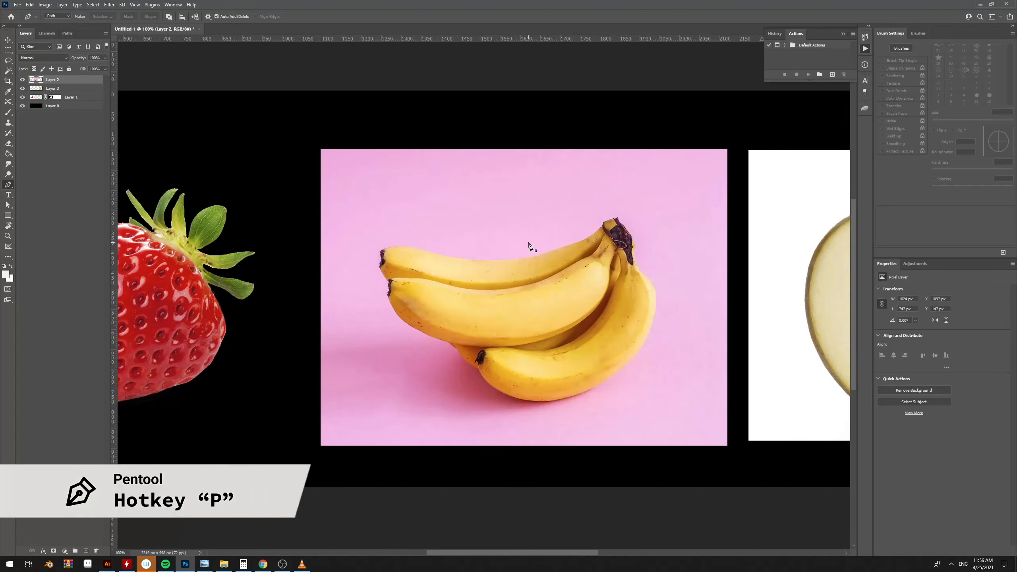
key(ctrl+plus)
key(ctrl+plus)
key(ctrl+plus)
key(ctrl+plus)
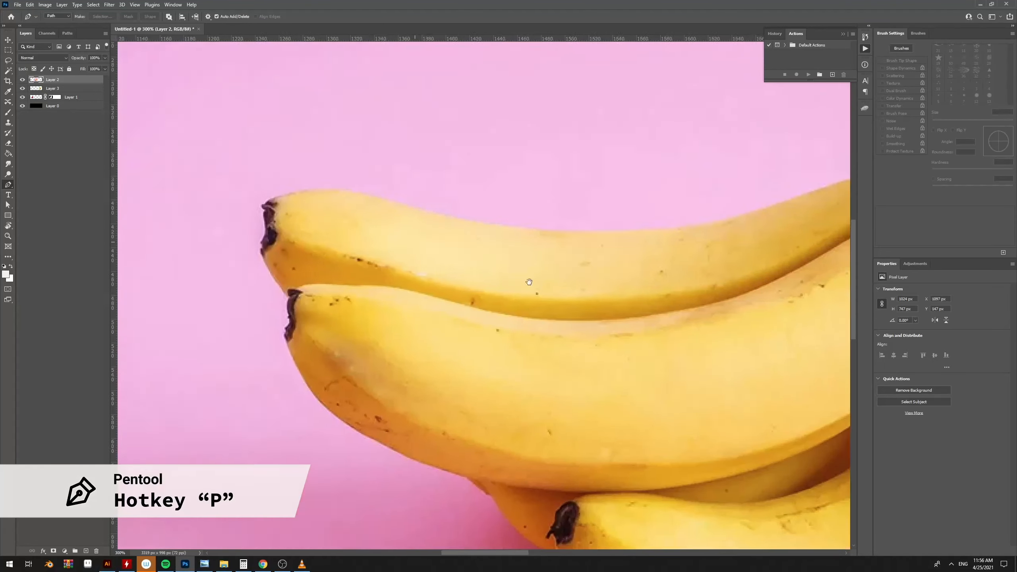
scroll(436, 256, left, 1)
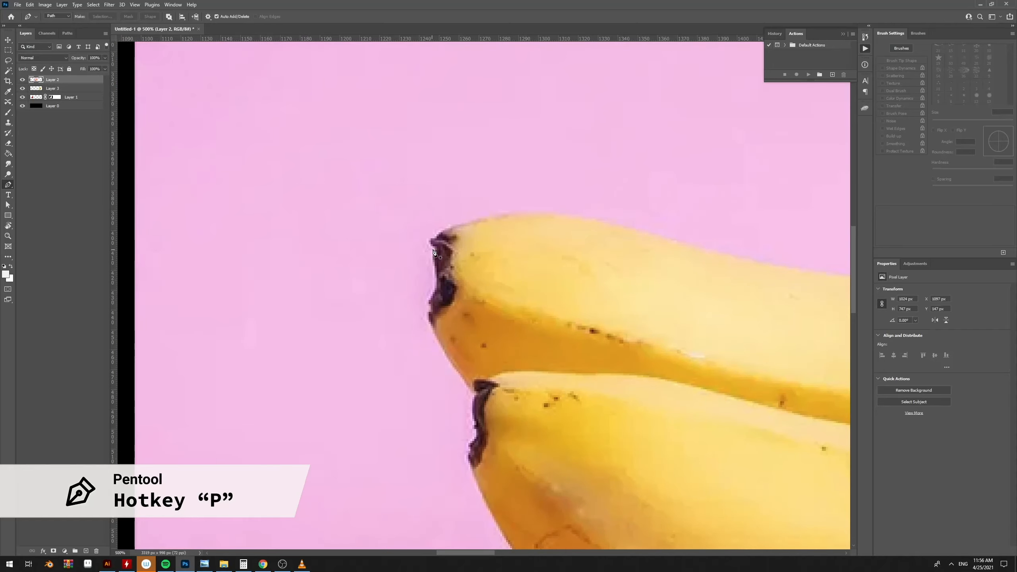
click(433, 244)
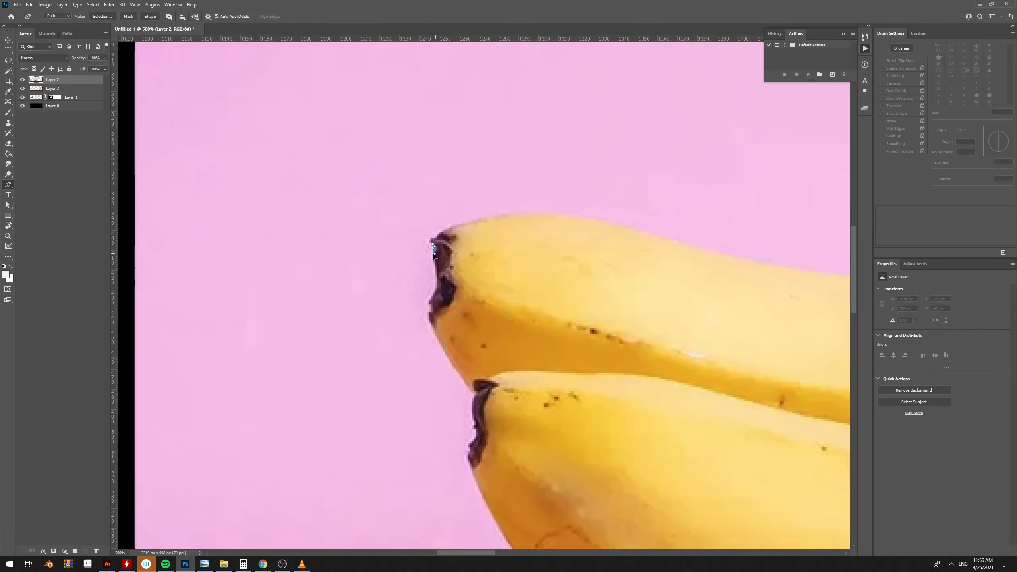
click(434, 251)
click(434, 260)
click(436, 276)
scroll(462, 288, up, 3)
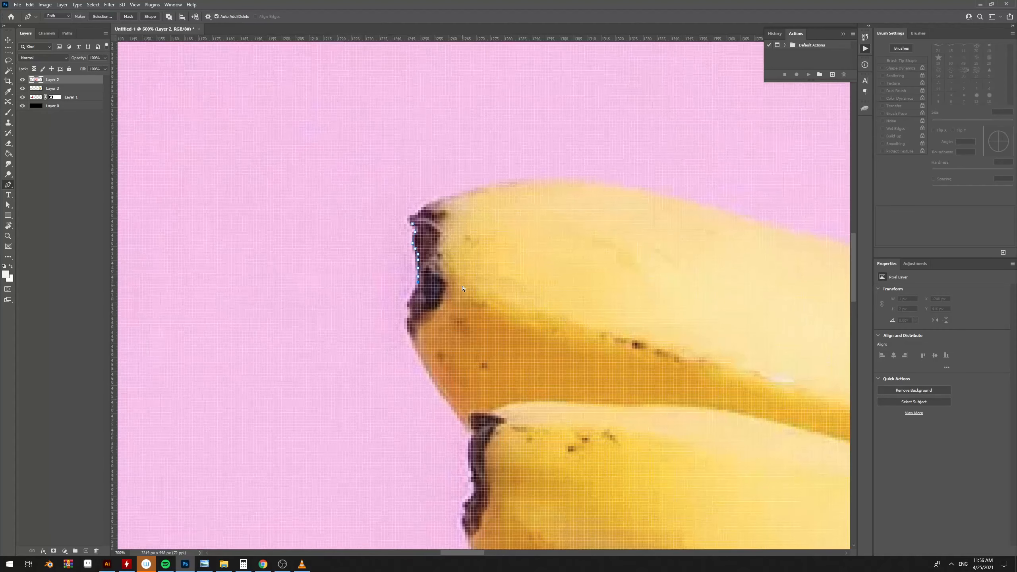
click(405, 294)
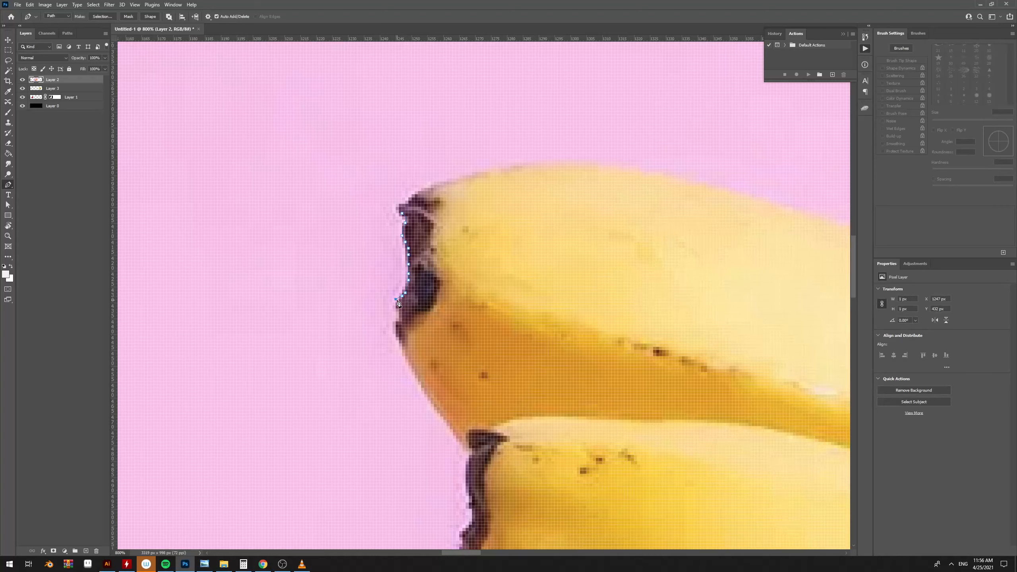
click(396, 303)
click(399, 310)
click(399, 325)
click(396, 334)
click(396, 341)
click(403, 347)
click(403, 353)
click(409, 360)
click(412, 367)
click(421, 385)
click(425, 391)
click(428, 398)
click(435, 407)
click(437, 411)
click(447, 417)
drag(652, 338, 565, 298)
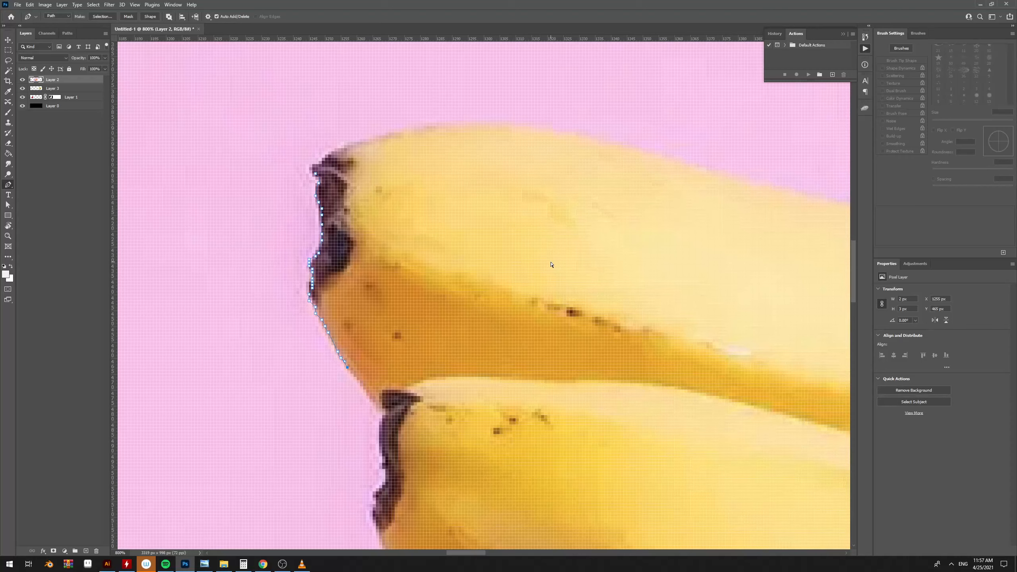
key(ctrl+z)
key(ctrl+z)
key(ctrl+z)
key(ctrl+z)
key(ctrl+z)
key(ctrl+z)
key(ctrl+z)
key(ctrl+z)
key(Delete)
- Select Layer 3 and start a pen path down the outer edge of the upper banana's dark tip
scroll(435, 226, down, 5)
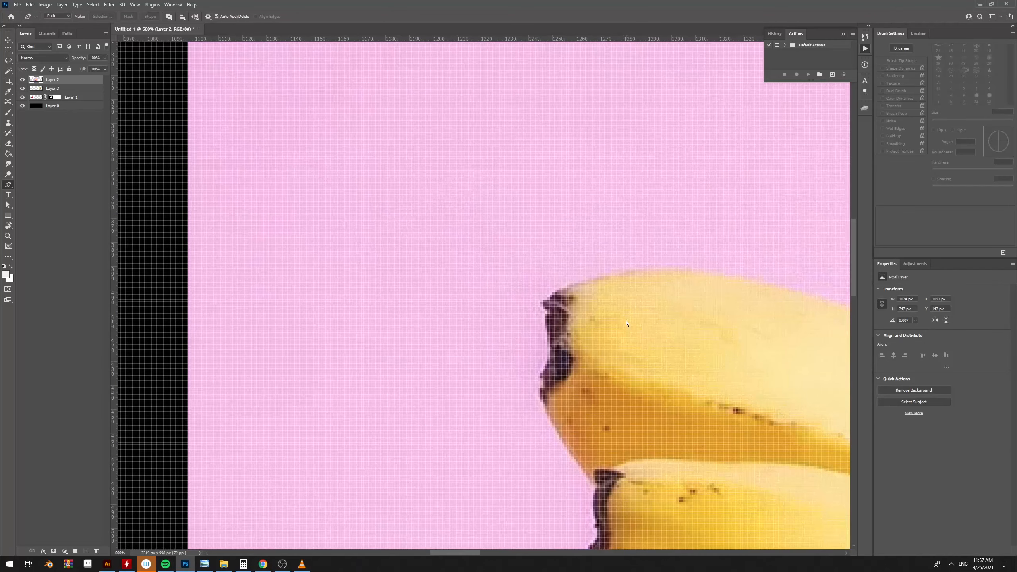
scroll(562, 271, down, 2)
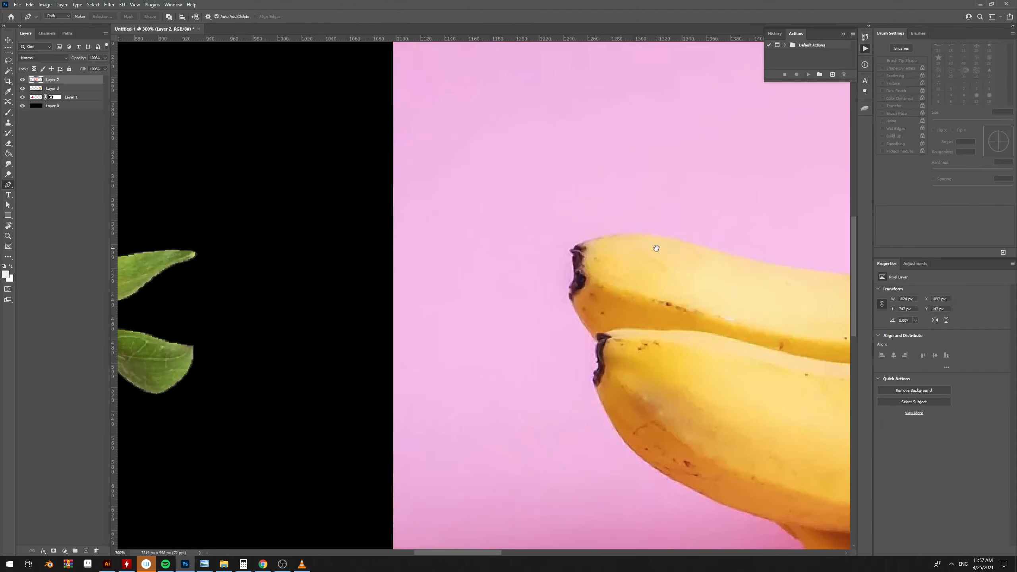
scroll(588, 267, right, 3)
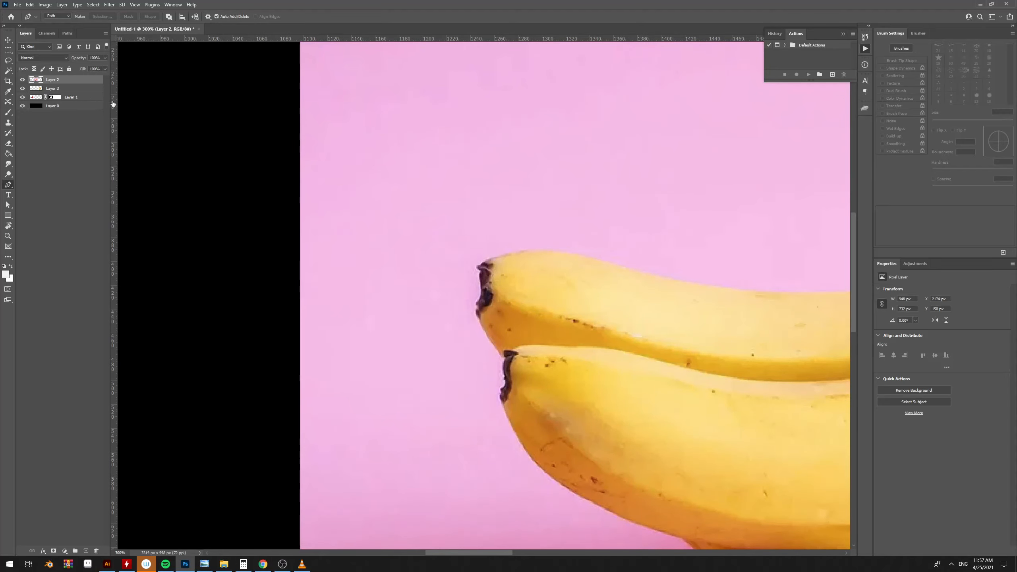
click(70, 89)
click(479, 275)
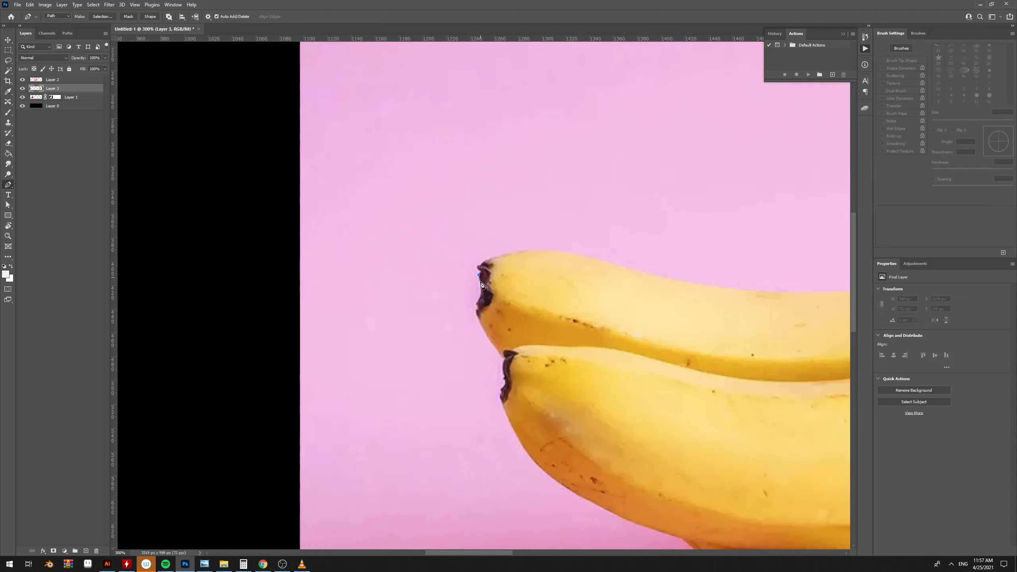
click(480, 295)
click(478, 308)
click(477, 311)
click(476, 315)
- Extend the path to the second banana and trace its dark tip with closely spaced anchor points
click(504, 356)
alt+click(502, 356)
click(505, 357)
click(503, 368)
click(506, 382)
click(505, 386)
click(501, 398)
- Continue the path with curved anchor points along the second banana's underside and onto the lowest banana's edge
drag(540, 416, 429, 254)
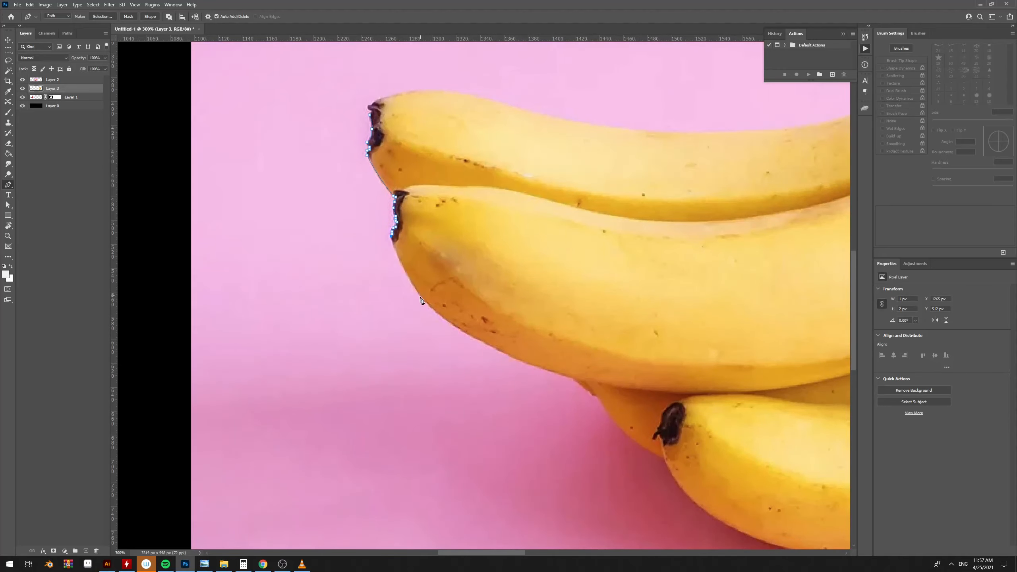
drag(439, 316, 452, 328)
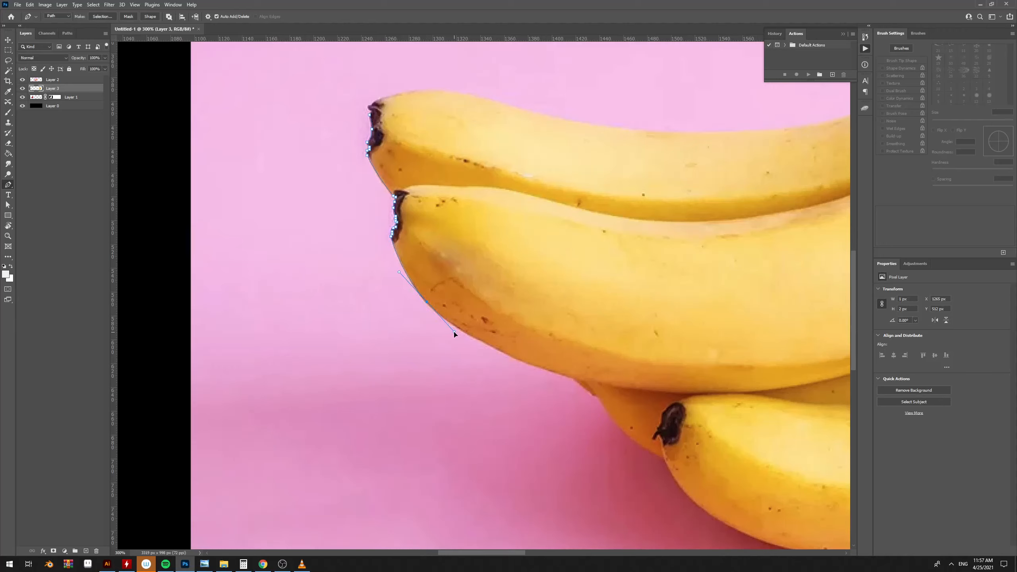
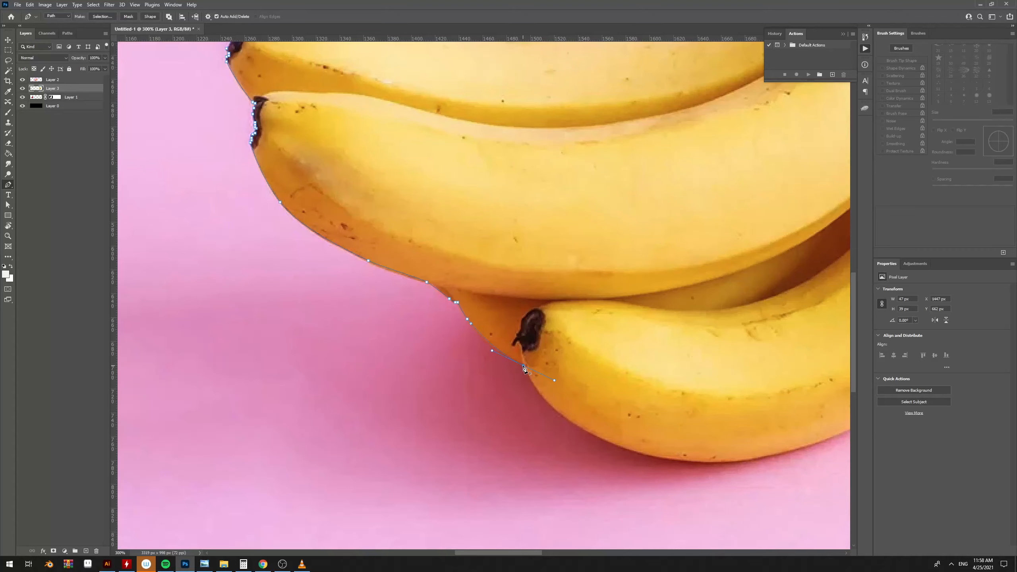
drag(524, 370, 429, 344)
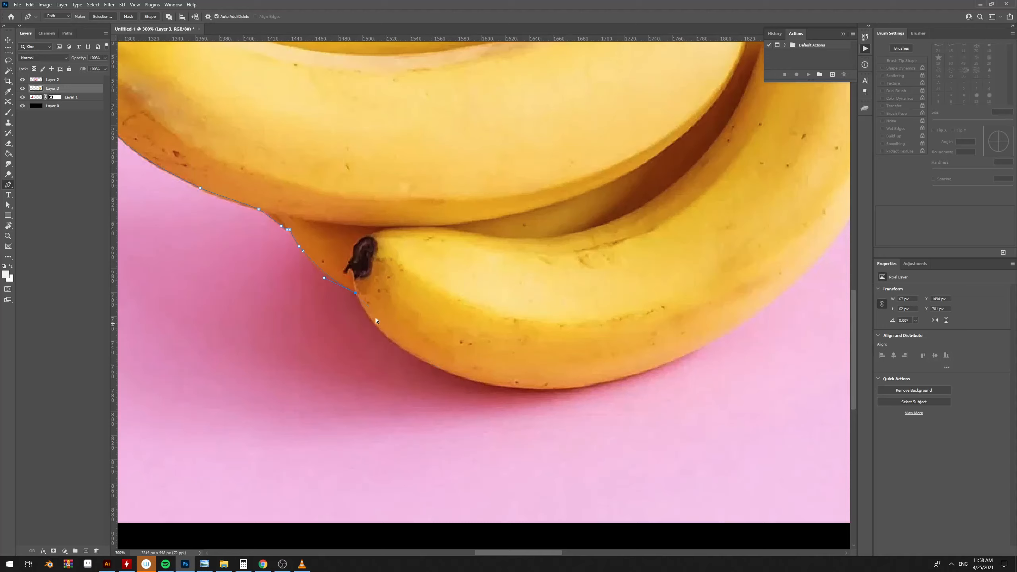
drag(370, 323, 376, 327)
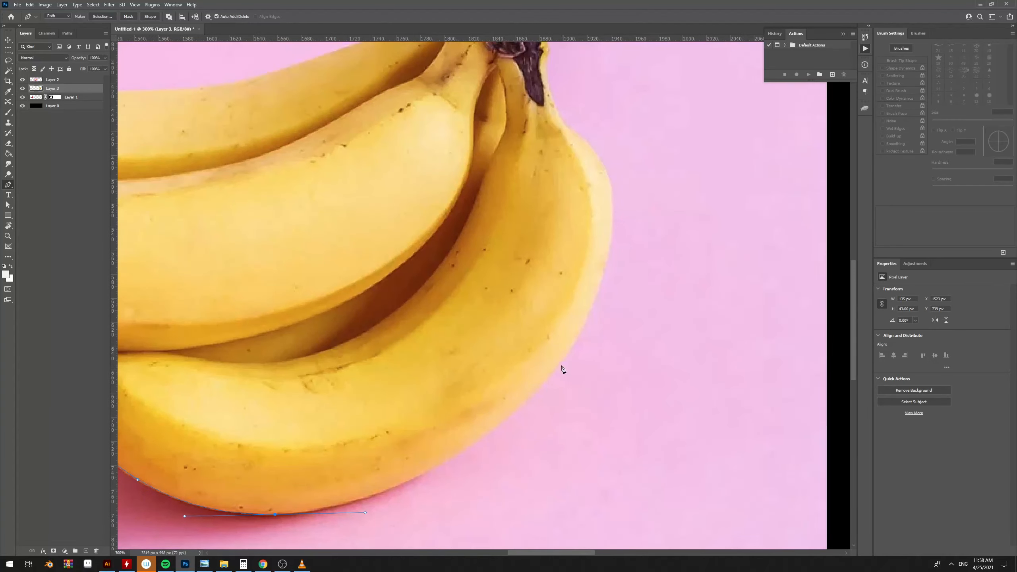
drag(559, 364, 628, 278)
drag(608, 201, 587, 294)
drag(534, 463, 582, 343)
key(ctrl+z)
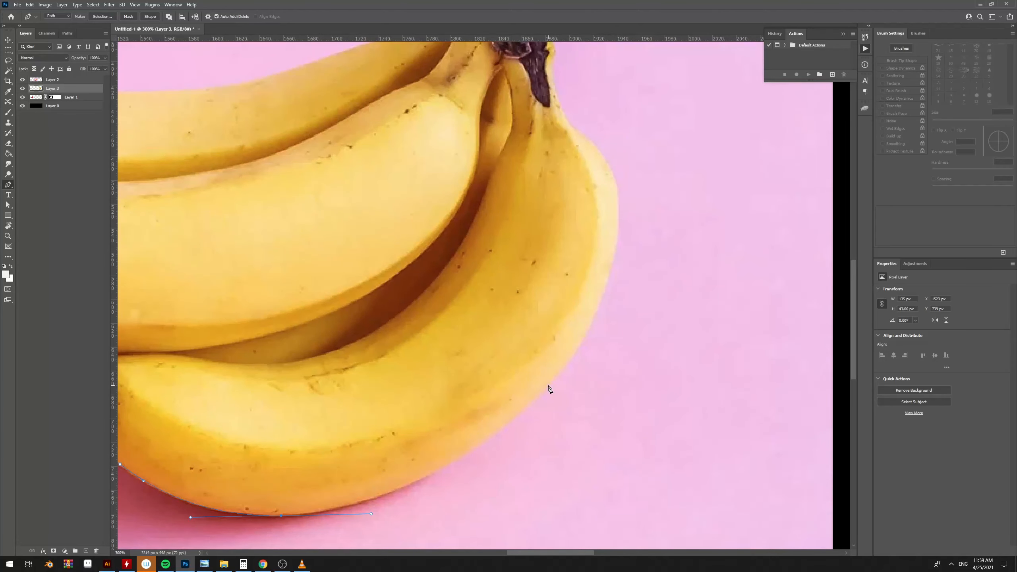
- Trace the lowest banana's outer curve up to the stem base with curved anchors, removing the last anchor's outgoing handle
drag(547, 386, 615, 312)
drag(614, 277, 550, 441)
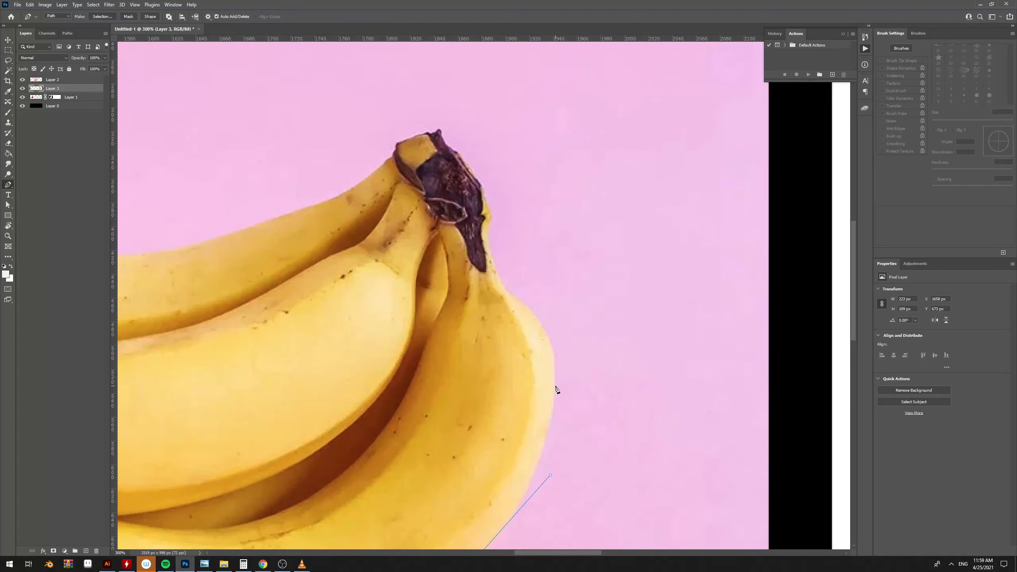
drag(554, 375, 555, 351)
drag(506, 291, 468, 268)
alt+click(506, 291)
- Trace the edge from the stem base up beside the dark stem with short straight path segments
click(494, 268)
click(495, 265)
click(492, 259)
click(491, 256)
click(489, 252)
click(489, 247)
click(487, 241)
click(488, 233)
click(489, 224)
click(490, 221)
drag(491, 216, 494, 274)
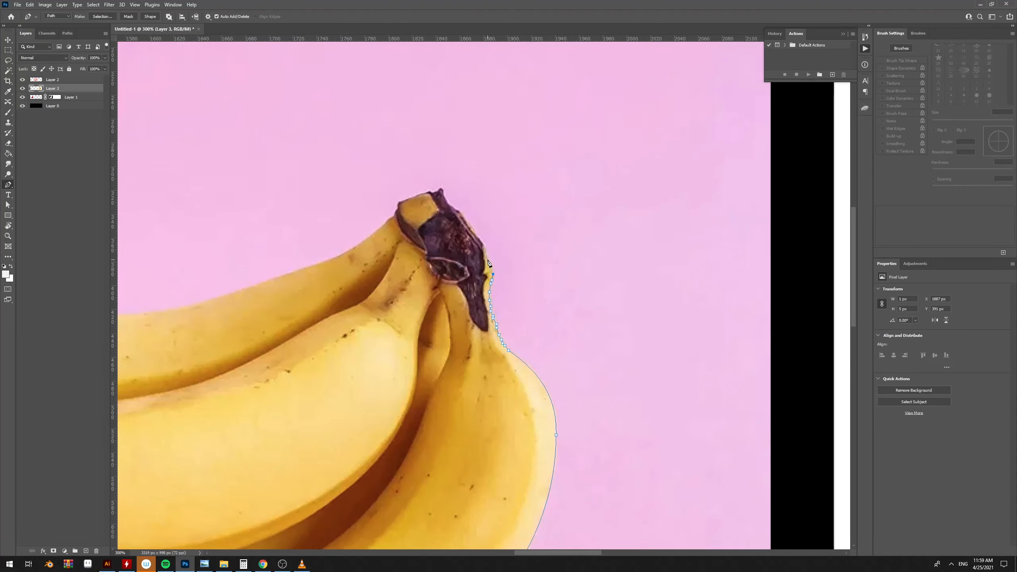
- Continue the path along the dark stem's outer edge and across its topmost tip
click(481, 241)
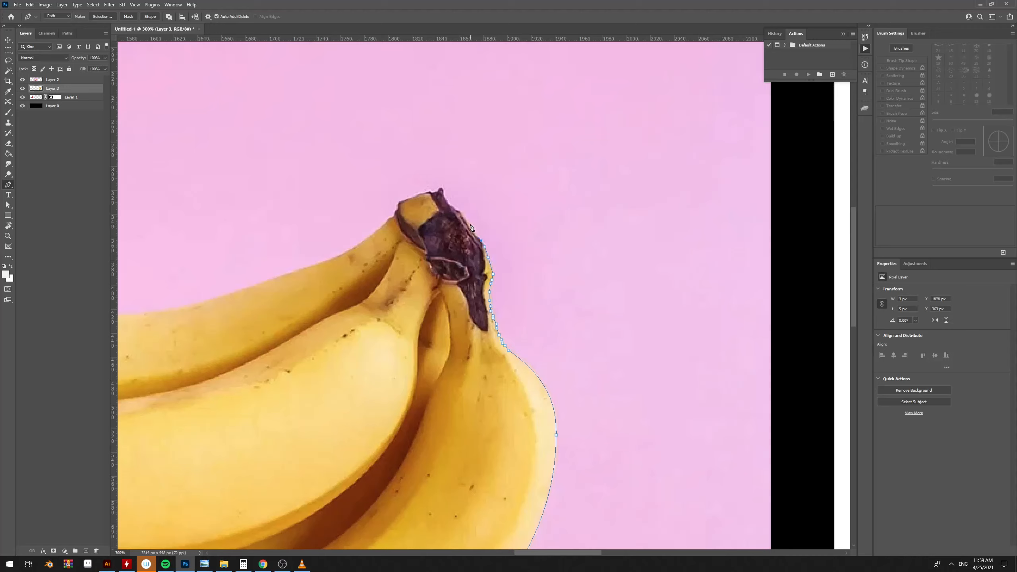
click(458, 211)
click(450, 207)
click(442, 189)
click(439, 190)
click(436, 192)
click(432, 192)
click(428, 192)
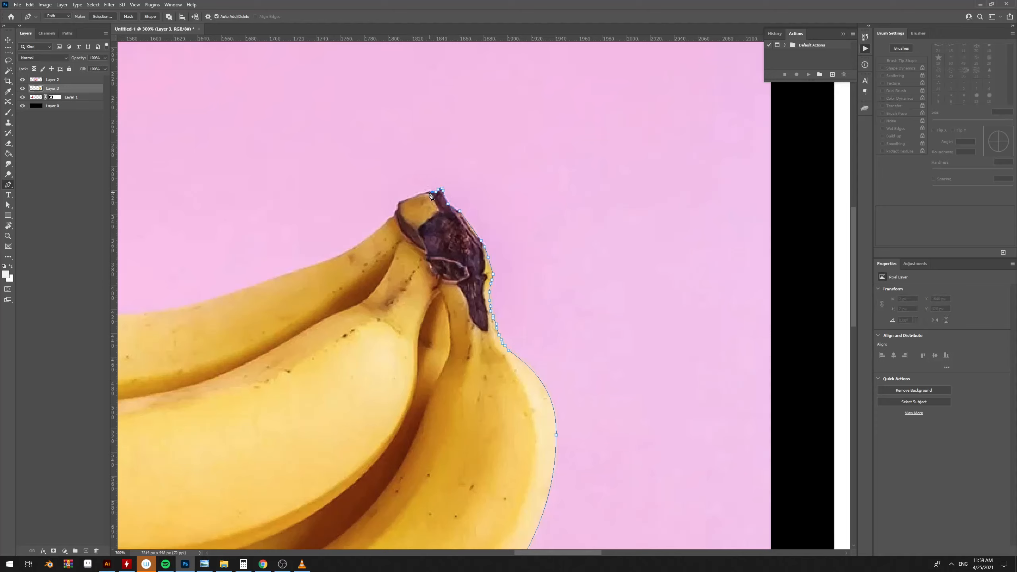
drag(397, 207, 392, 212)
key(ctrl+z)
click(402, 202)
key(ctrl+z)
- Take the path around the stem's far corner and along the upper banana's top edge, closing it at the starting point
click(402, 204)
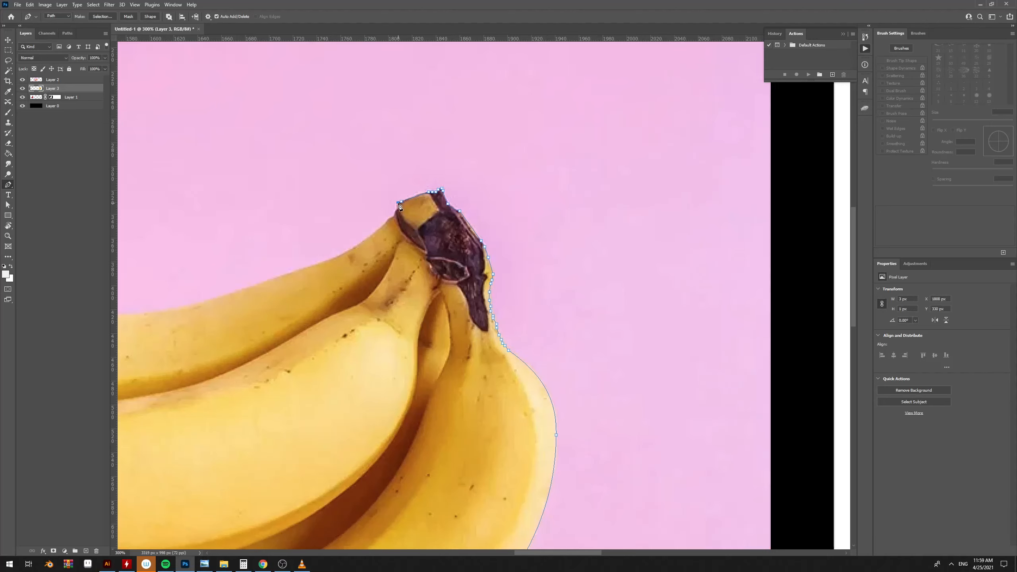
click(398, 210)
click(396, 212)
drag(395, 220, 538, 220)
drag(294, 264, 263, 279)
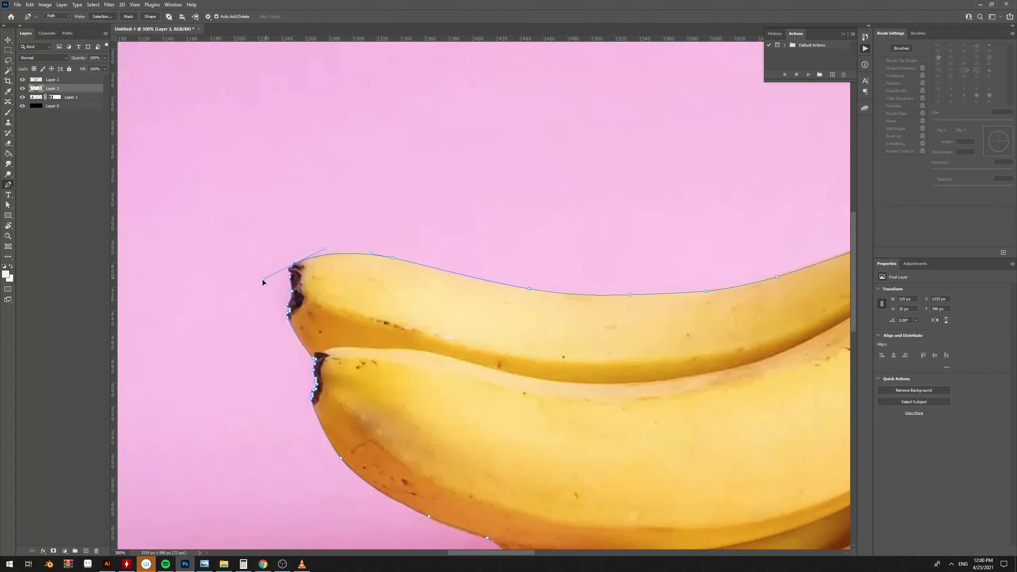
click(295, 267)
- Examine the closed path around the whole banana bunch for accuracy
key(v)
key(ctrl+minus)
key(ctrl+minus)
key(ctrl+minus)
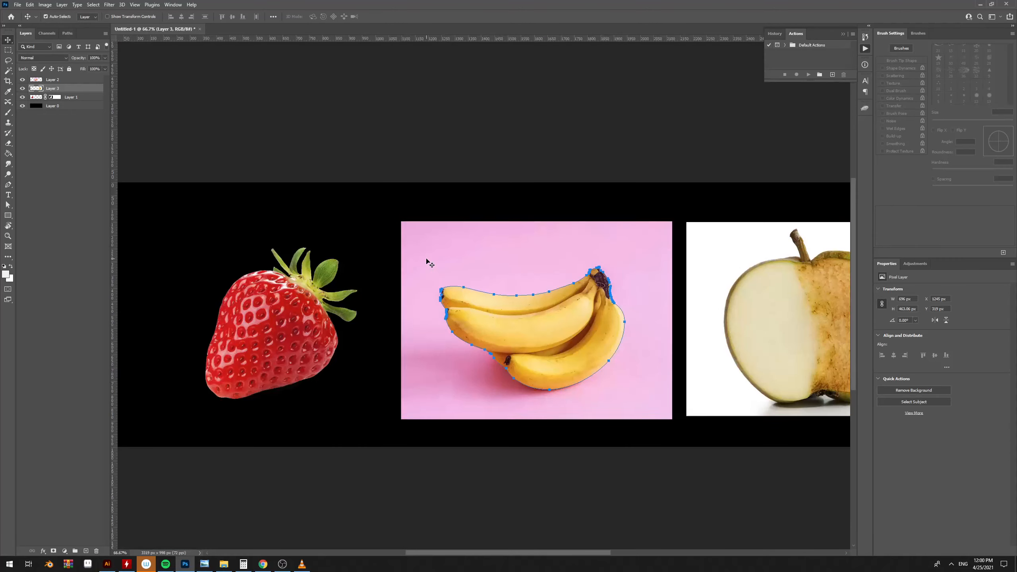
key(ctrl+plus)
key(ctrl+plus)
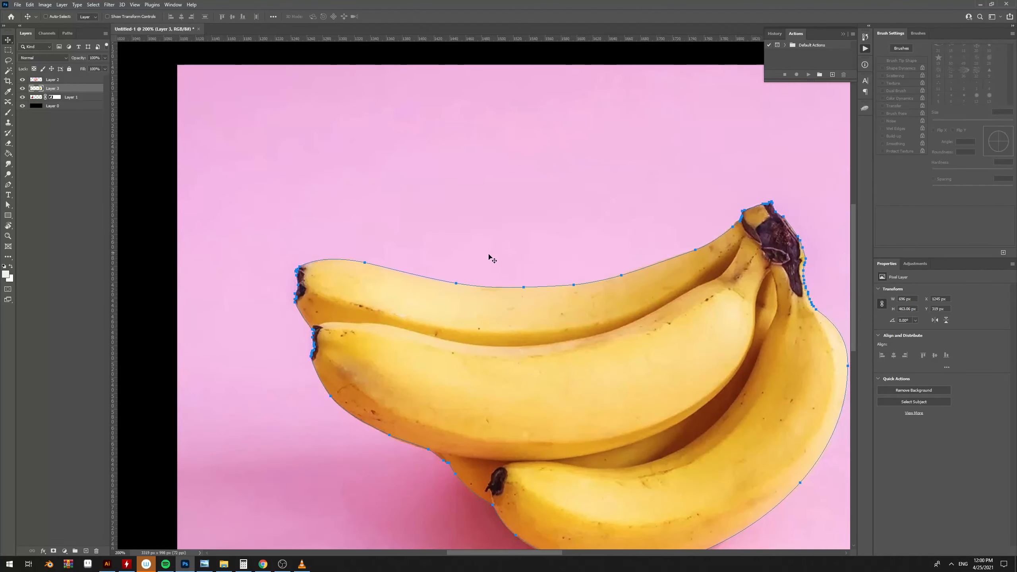
drag(605, 343, 510, 277)
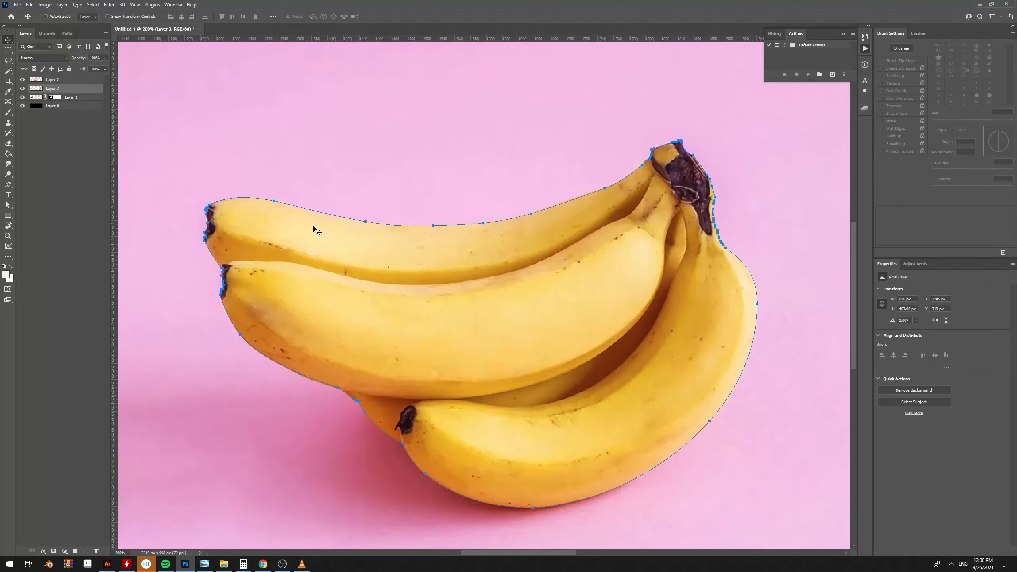
drag(501, 248, 469, 264)
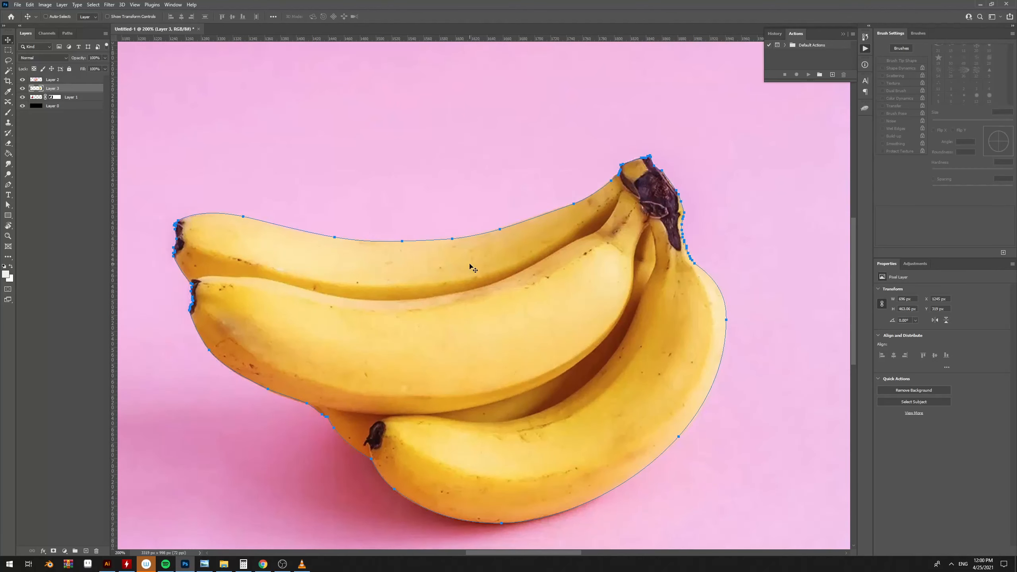
- Convert the closed banana path into a new anti-aliased selection with a feather radius of 0 pixels
right_click(469, 264)
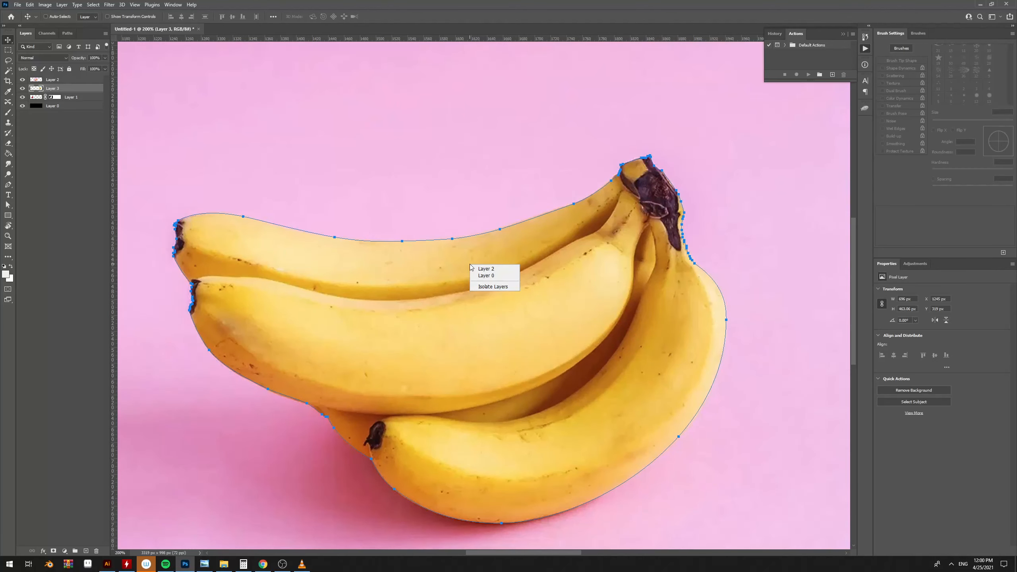
key(Escape)
key(p)
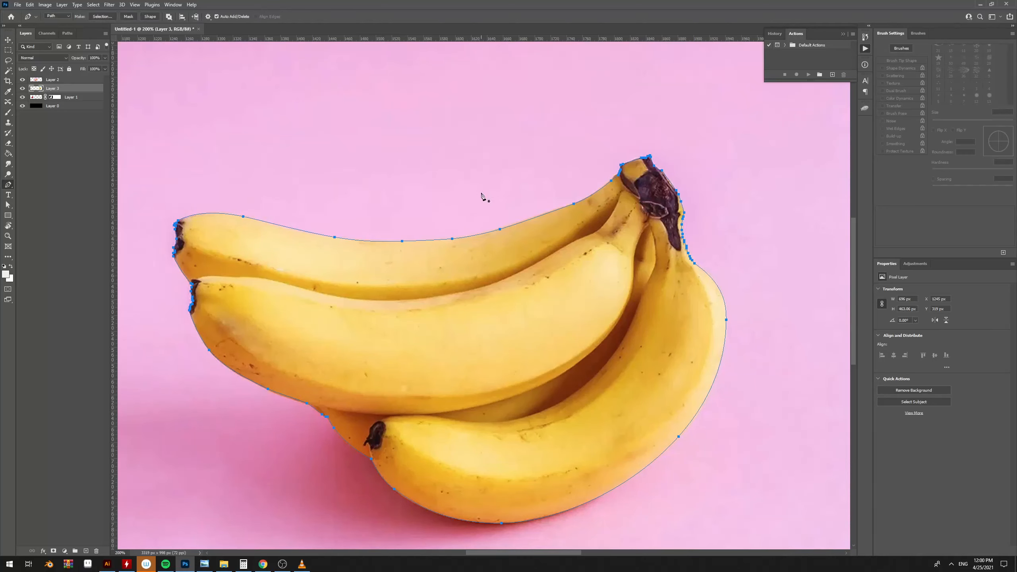
right_click(399, 195)
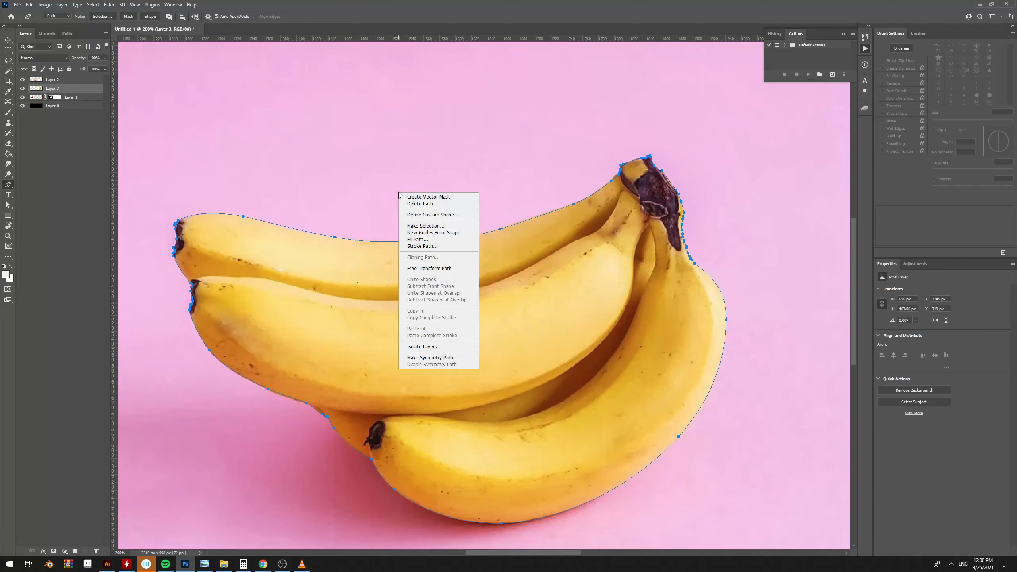
click(425, 226)
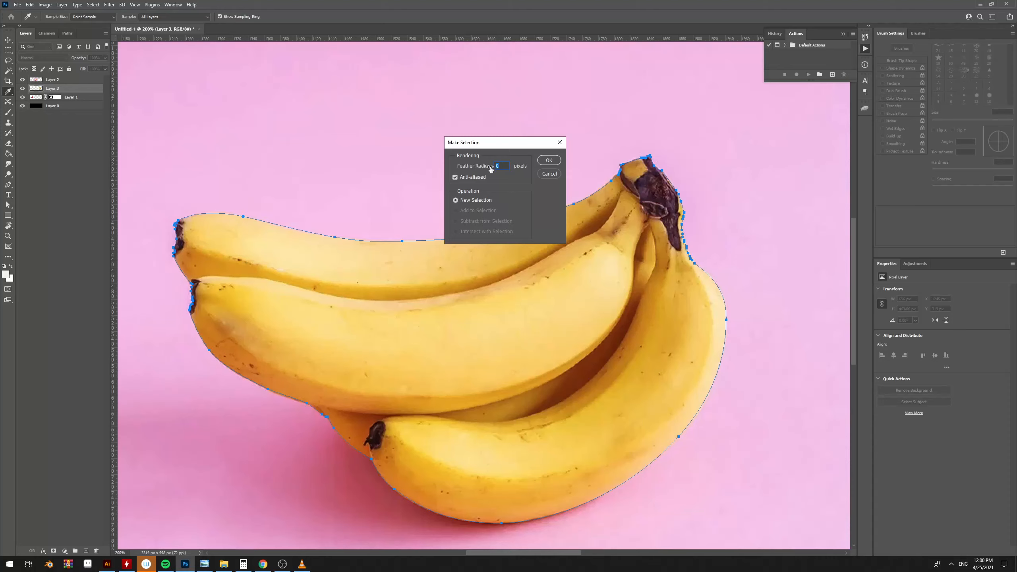
click(543, 160)
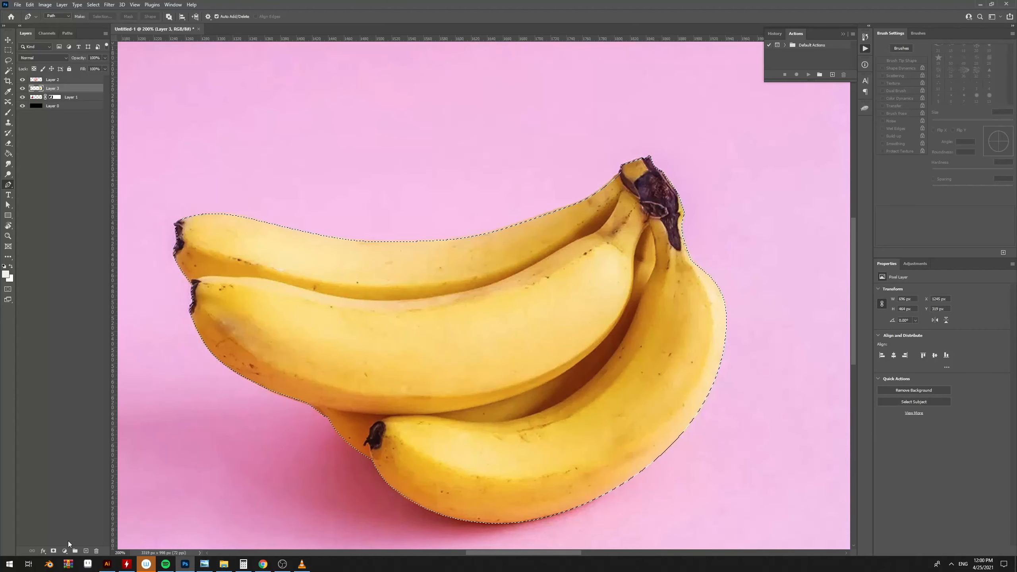
- Undo the mask added to Layer 3 and mask Layer 2 with the banana selection instead
click(54, 552)
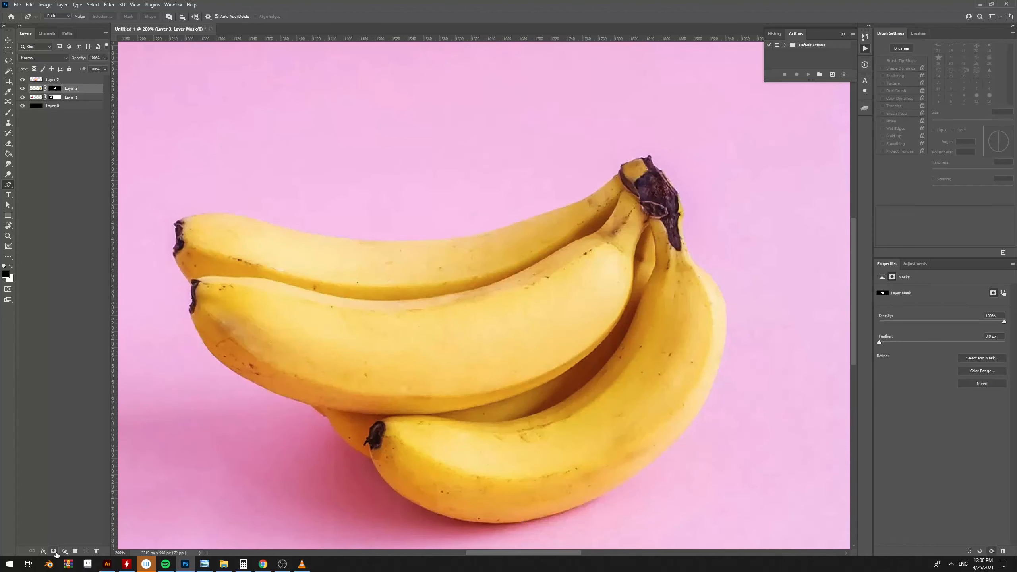
key(ctrl+z)
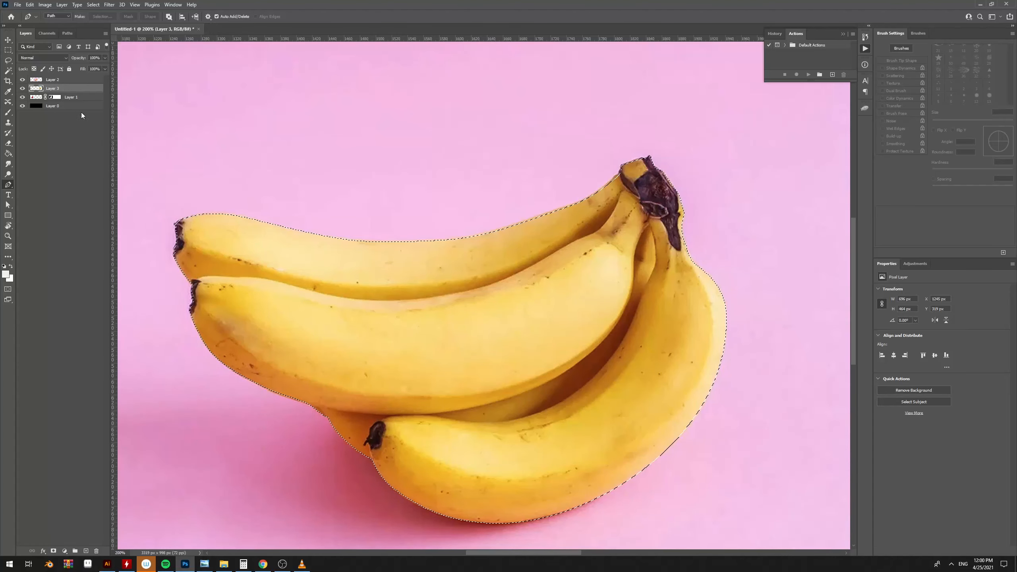
key(ctrl+minus)
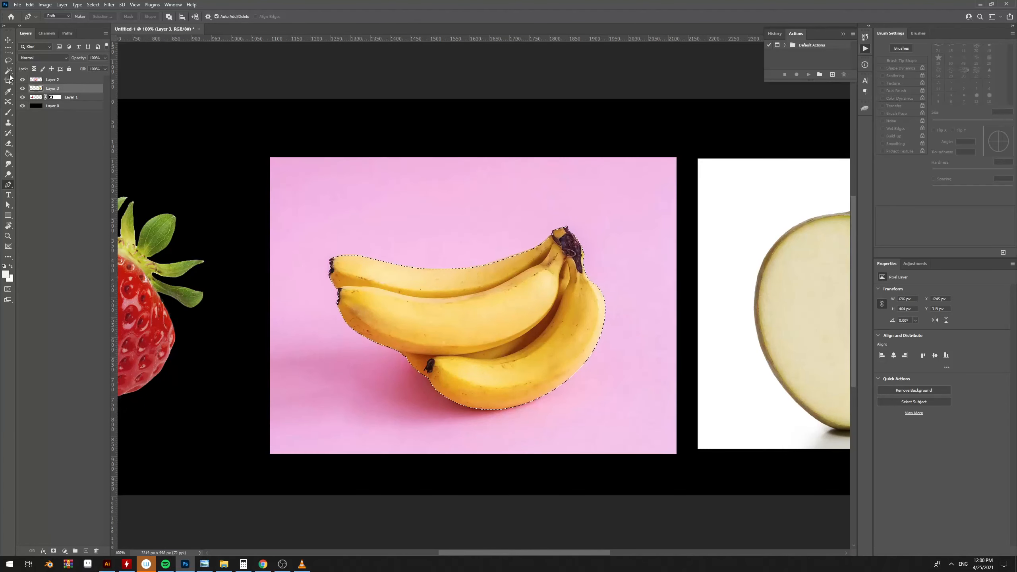
click(46, 80)
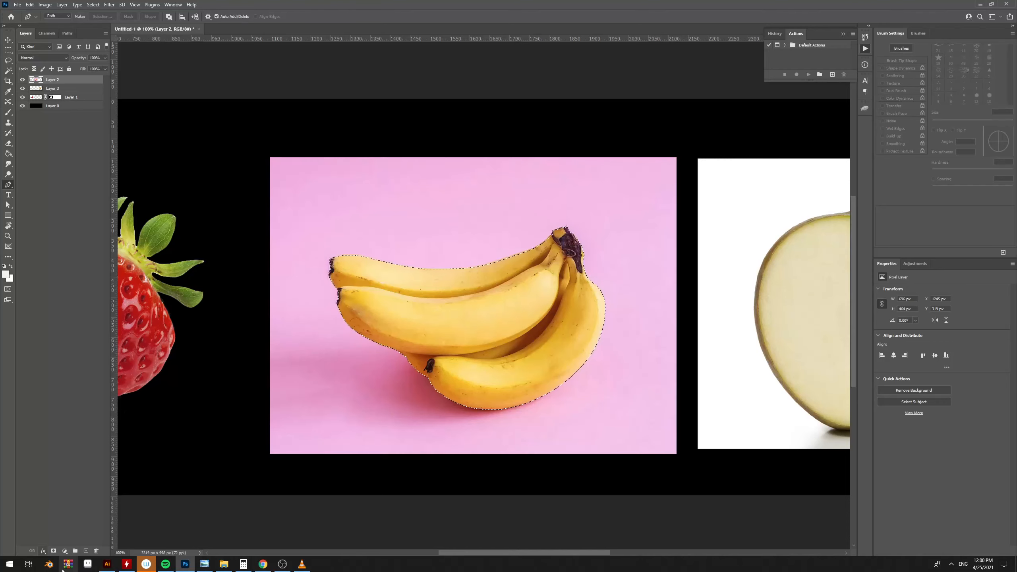
click(53, 551)
key(v)
drag(619, 338, 585, 343)
- Activate the apple image's layer and sample its white background with Color Range
scroll(521, 304, right, 10)
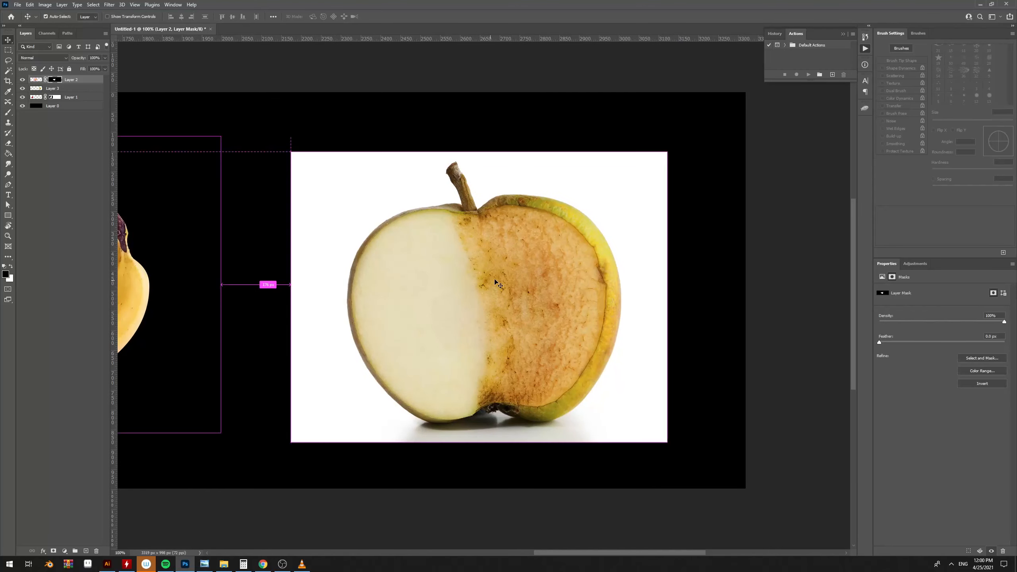
drag(533, 289, 520, 317)
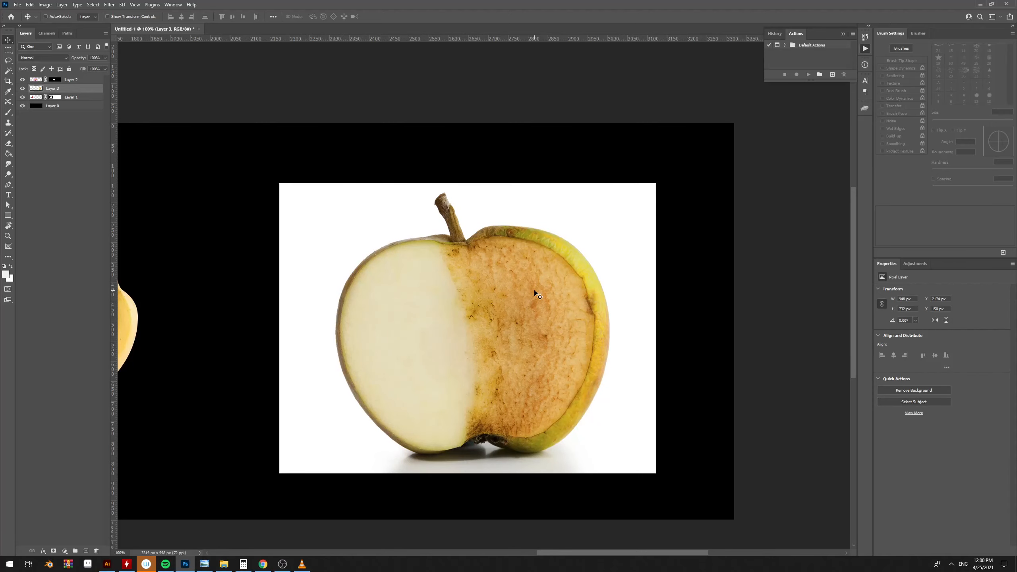
drag(465, 288, 468, 255)
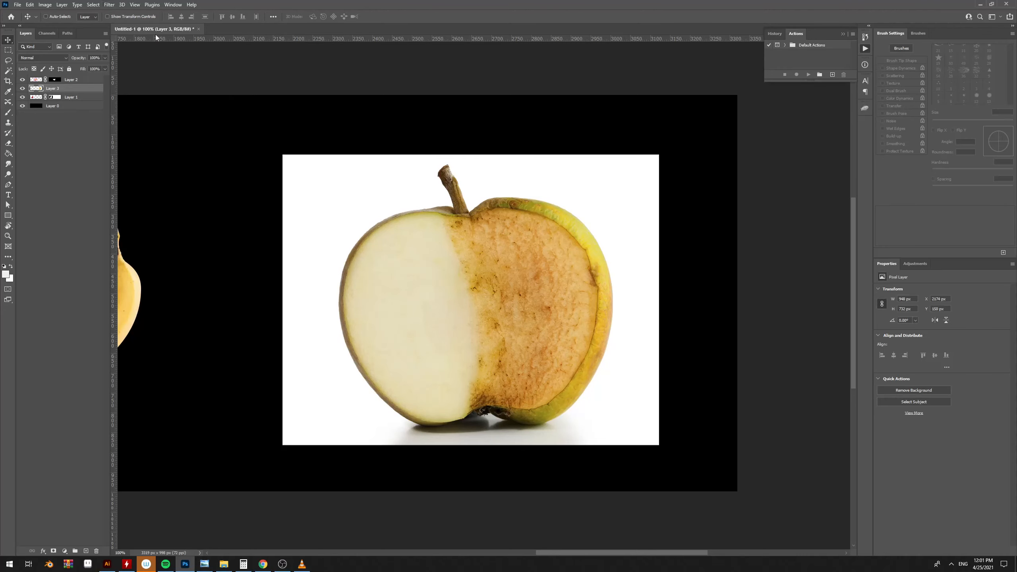
drag(379, 172, 368, 204)
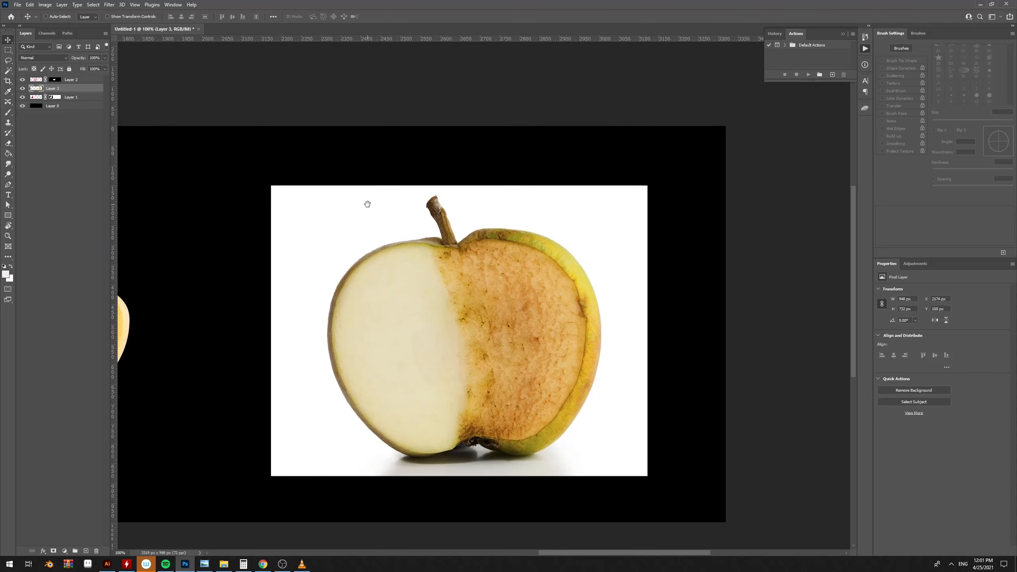
click(94, 5)
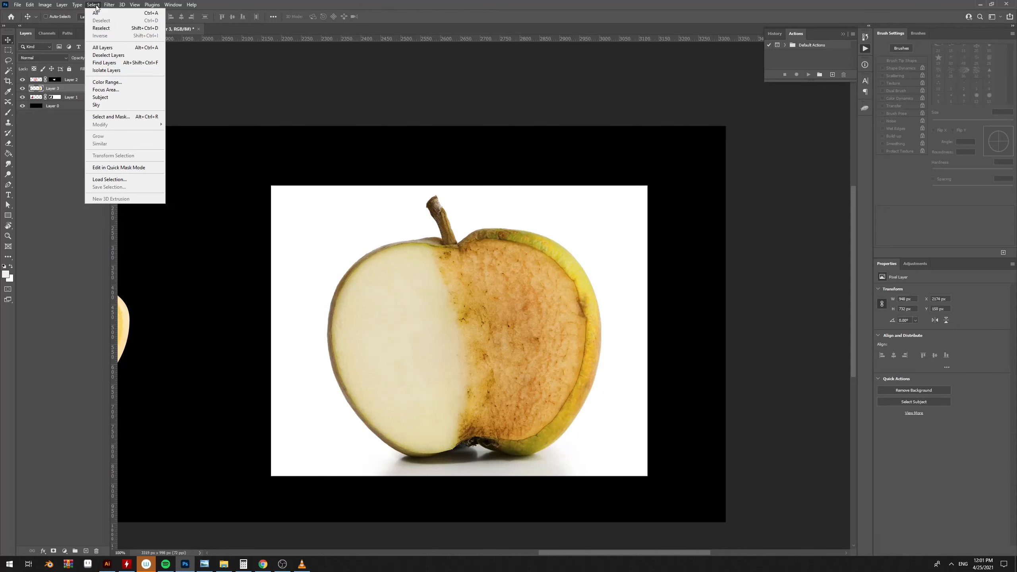
click(107, 82)
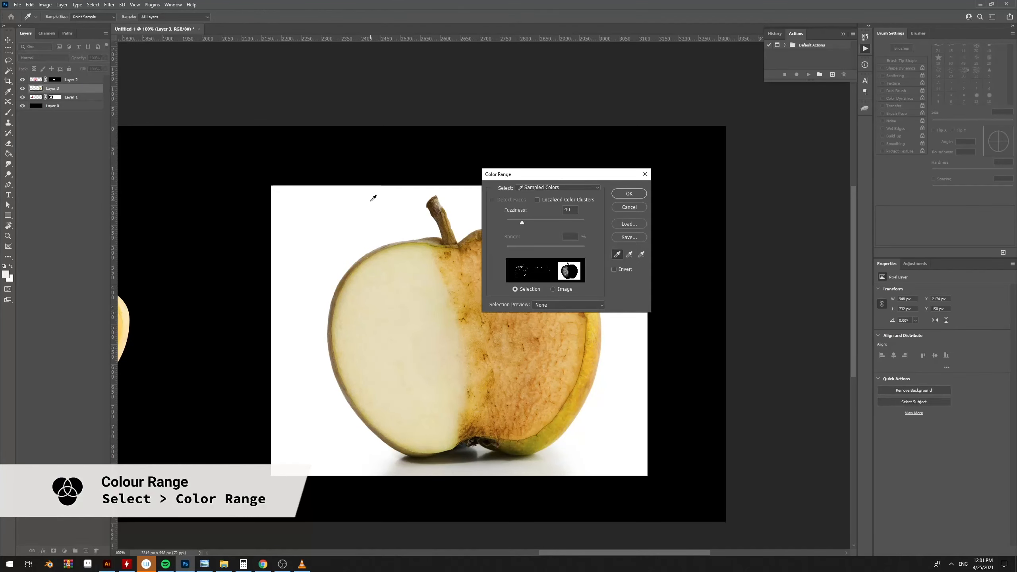
click(365, 206)
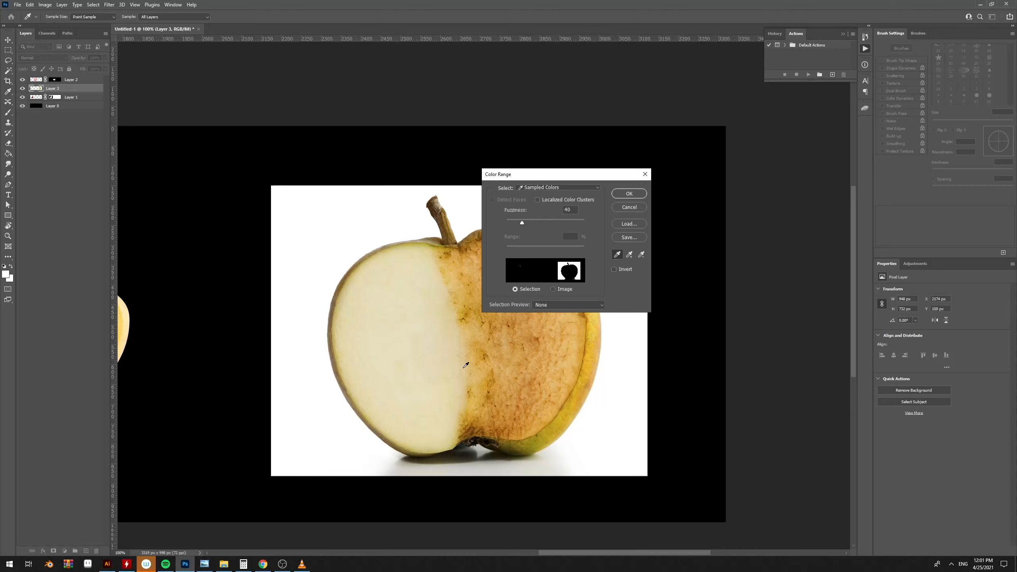
- Try to extend the Color Range sample to the shadow tones beneath the apple
click(393, 455)
click(397, 459)
click(418, 458)
click(468, 453)
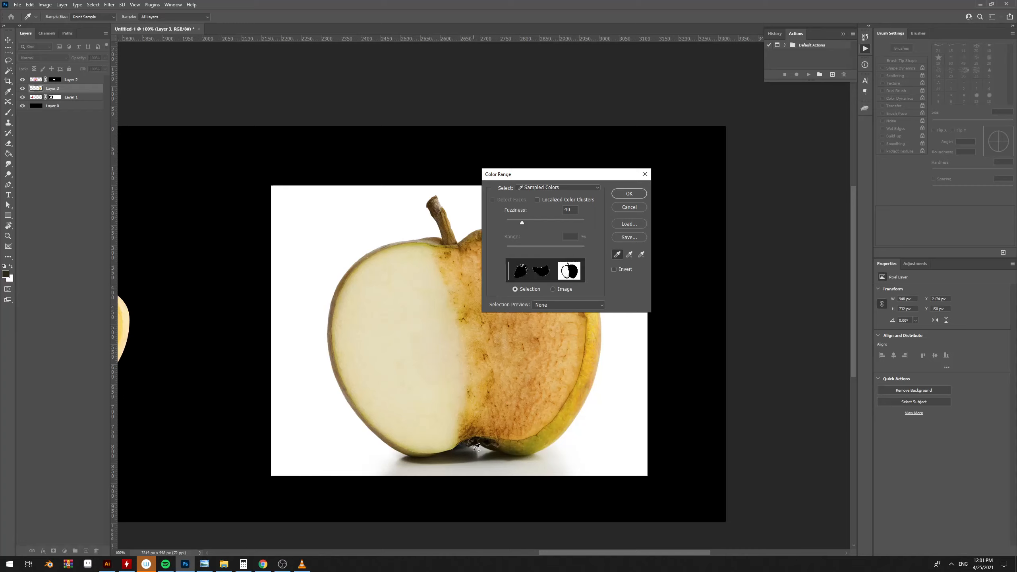
click(500, 453)
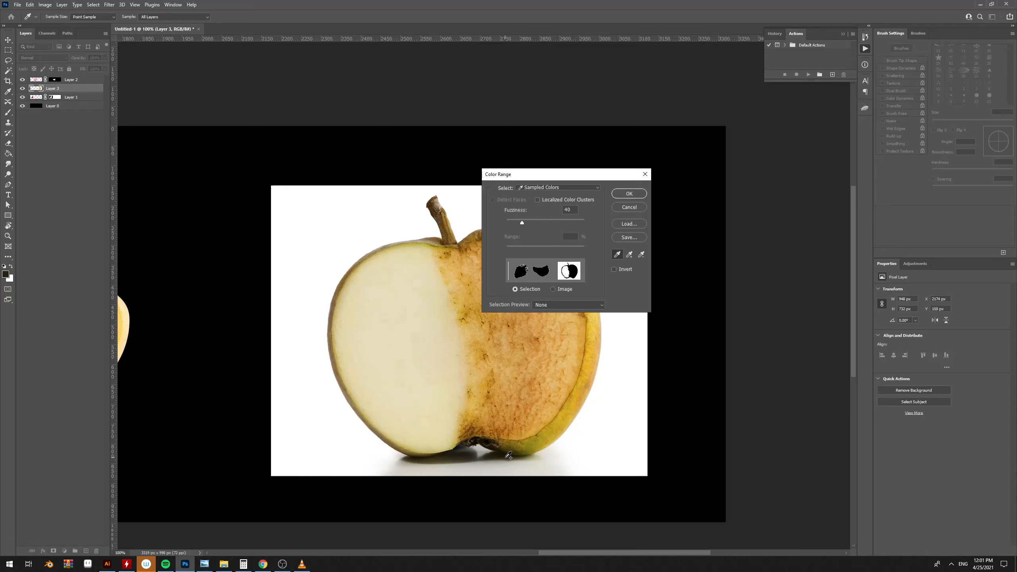
drag(513, 456, 545, 456)
- Set the Color Range Fuzziness to 30, accept it and clear the resulting selection
mouse_move(521, 224)
mouse_down()
mouse_move(532, 226)
mouse_move(518, 221)
mouse_up()
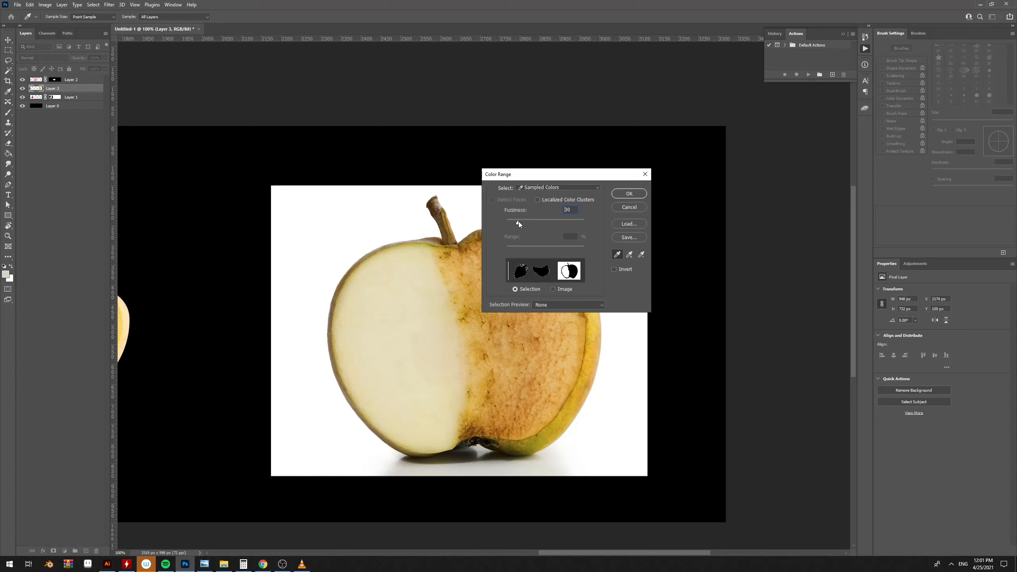
click(627, 193)
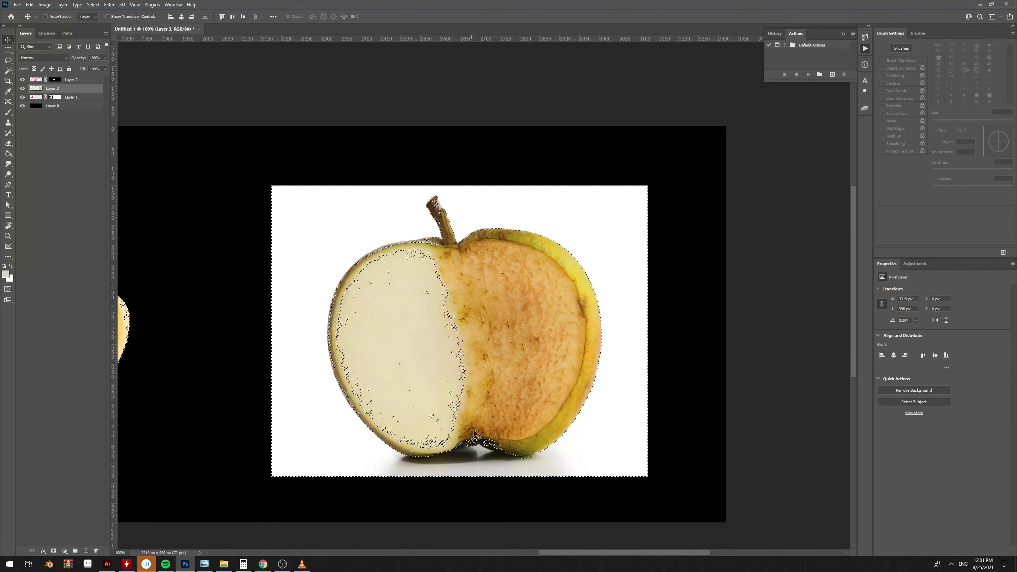
key(ctrl+d)
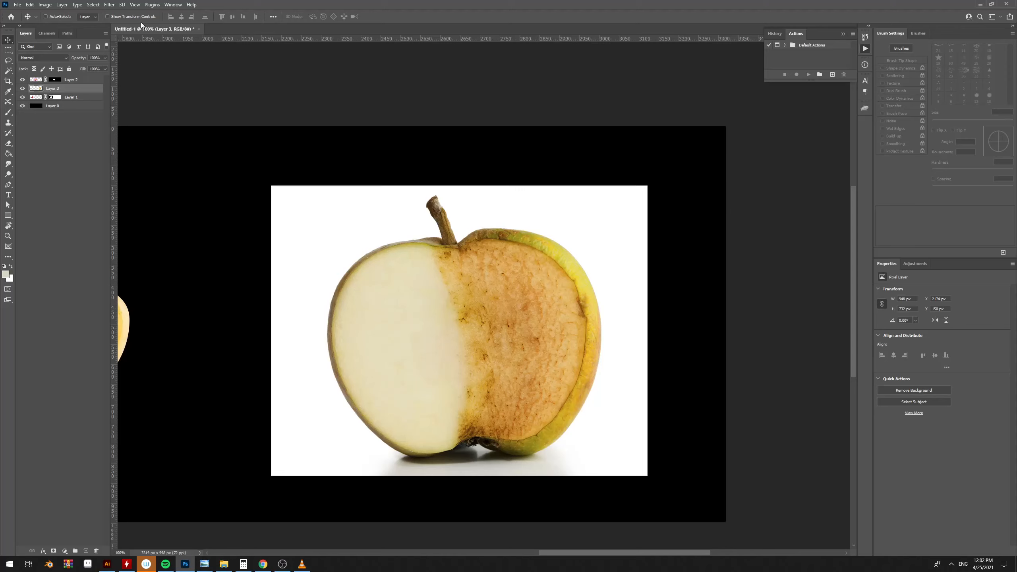
- Select the apple's white background again with Color Range, sampling only the lighter area around the base shadow
click(96, 6)
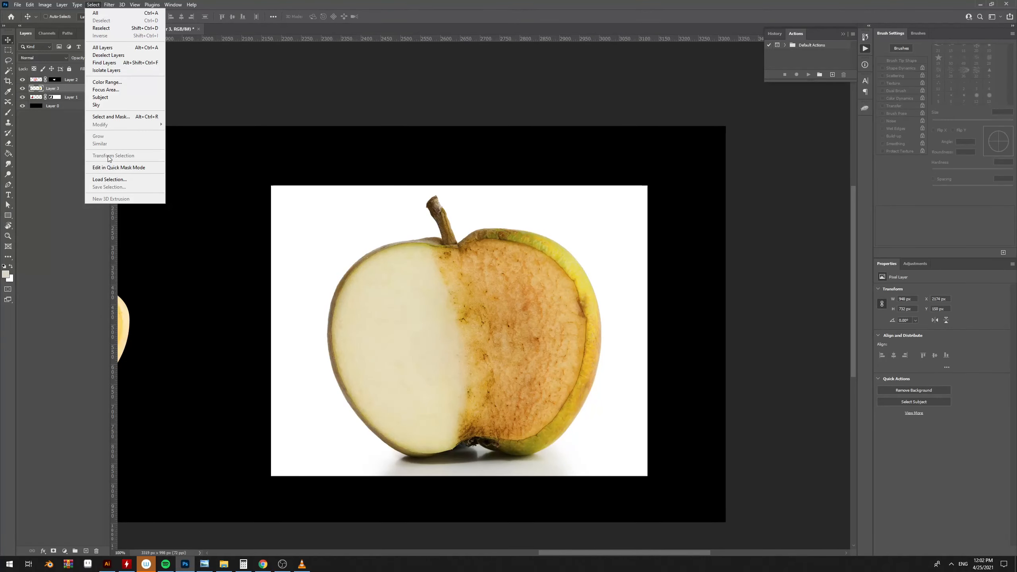
click(108, 82)
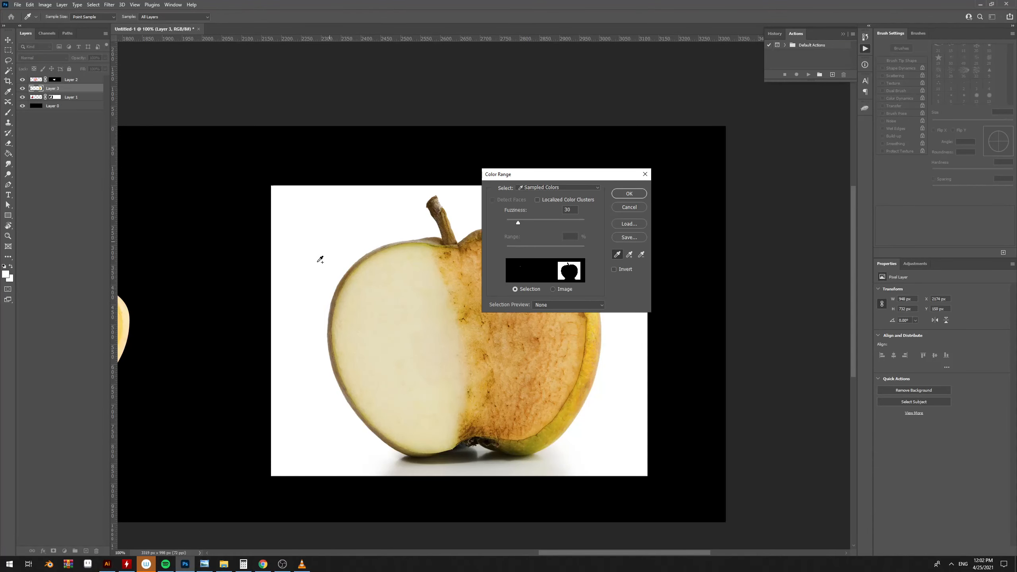
click(408, 464)
click(382, 462)
click(637, 193)
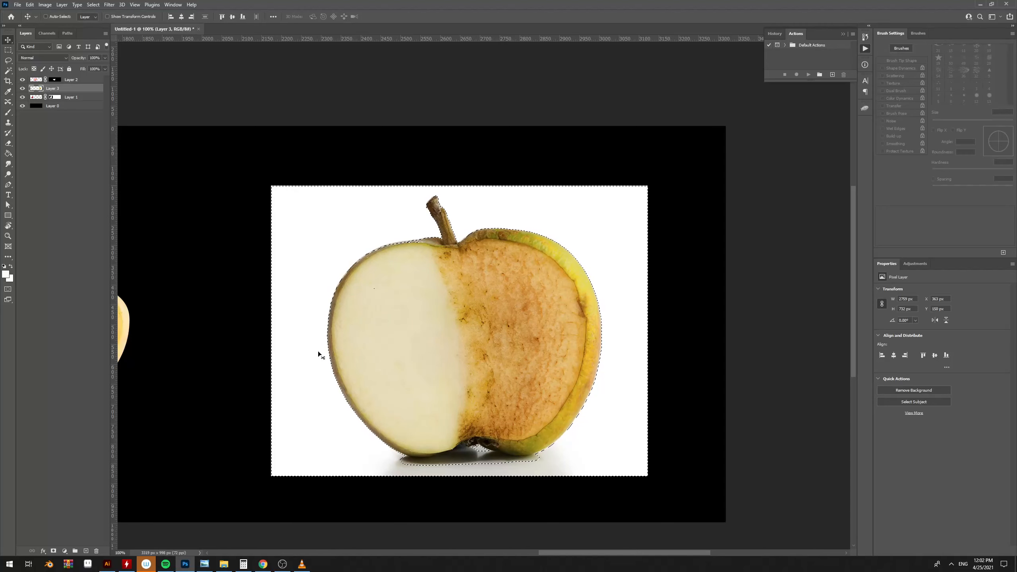
- Add a layer mask to the apple layer from the colour selection and invert the mask to hide the white background
key(ctrl)
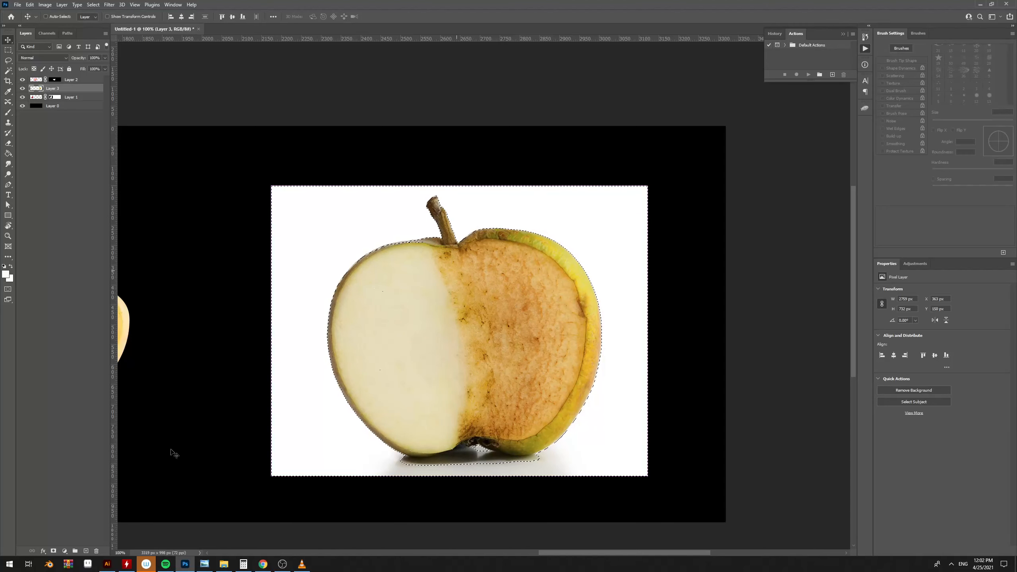
alt+click(54, 552)
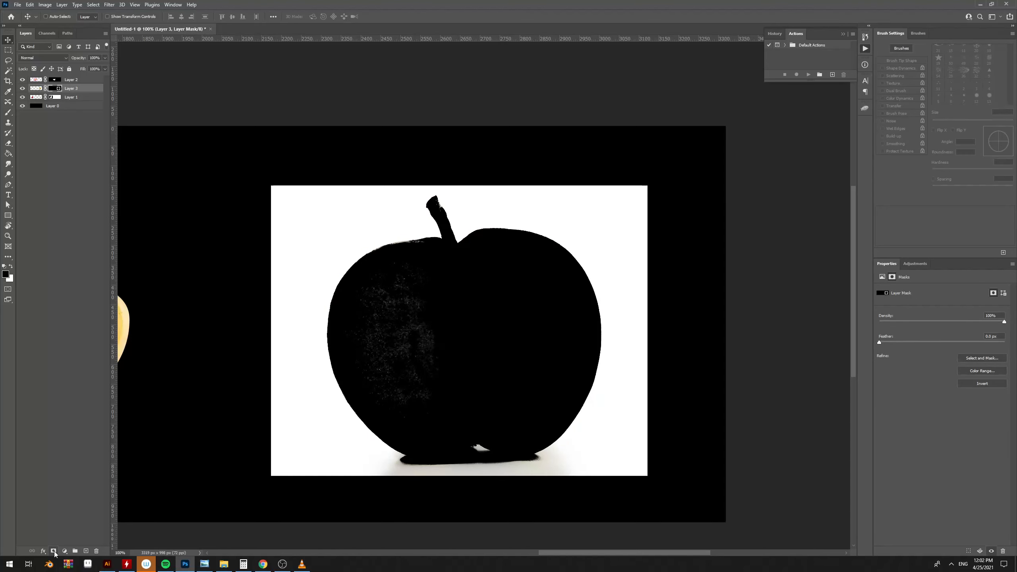
key(ctrl+z)
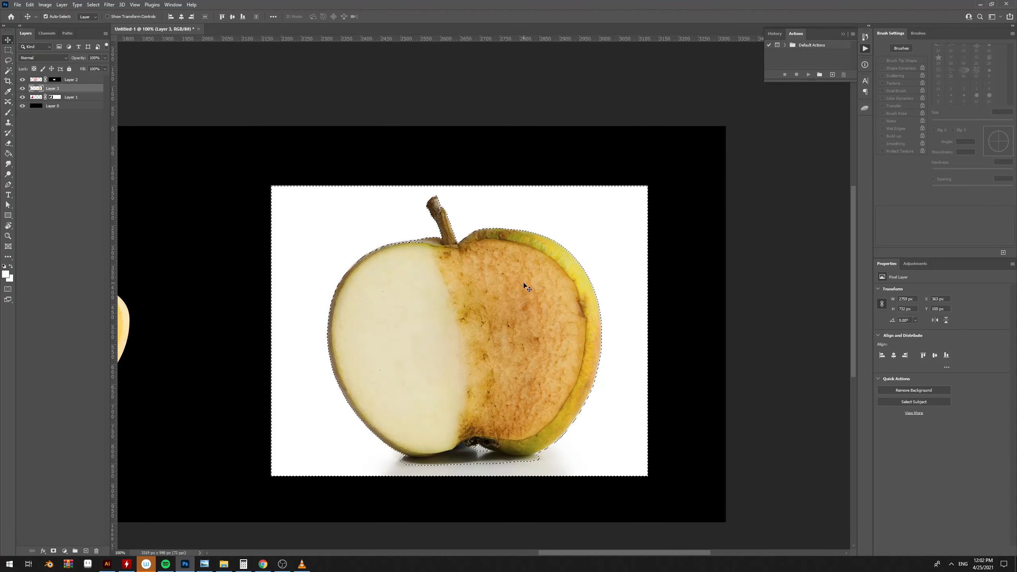
key(ctrl+shift+i)
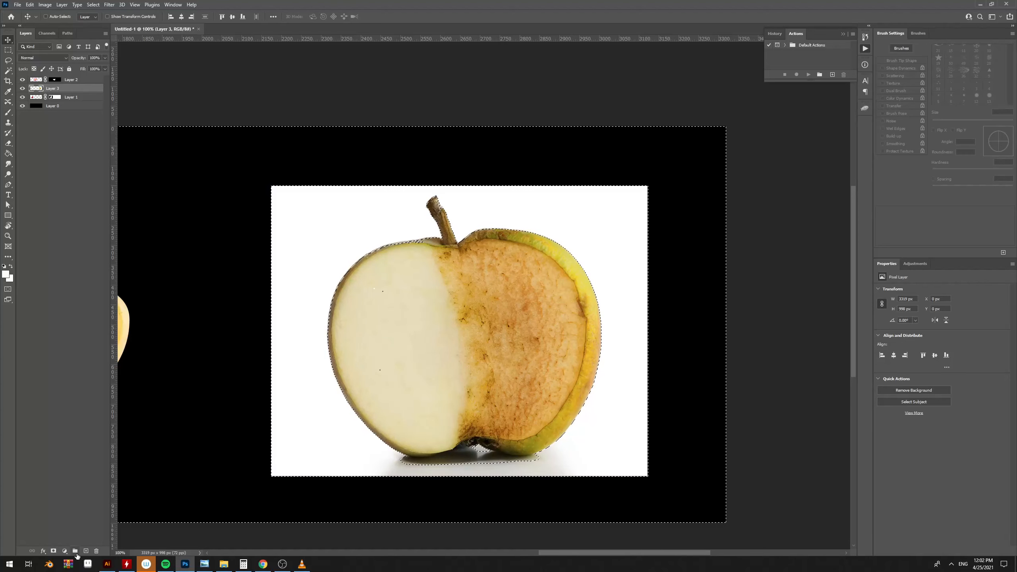
click(54, 551)
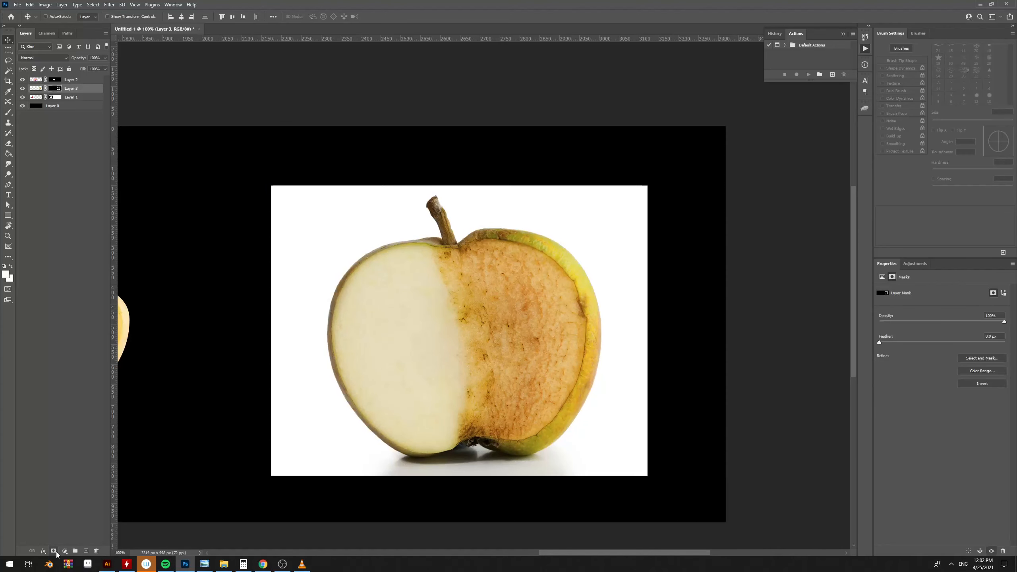
key(ctrl+i)
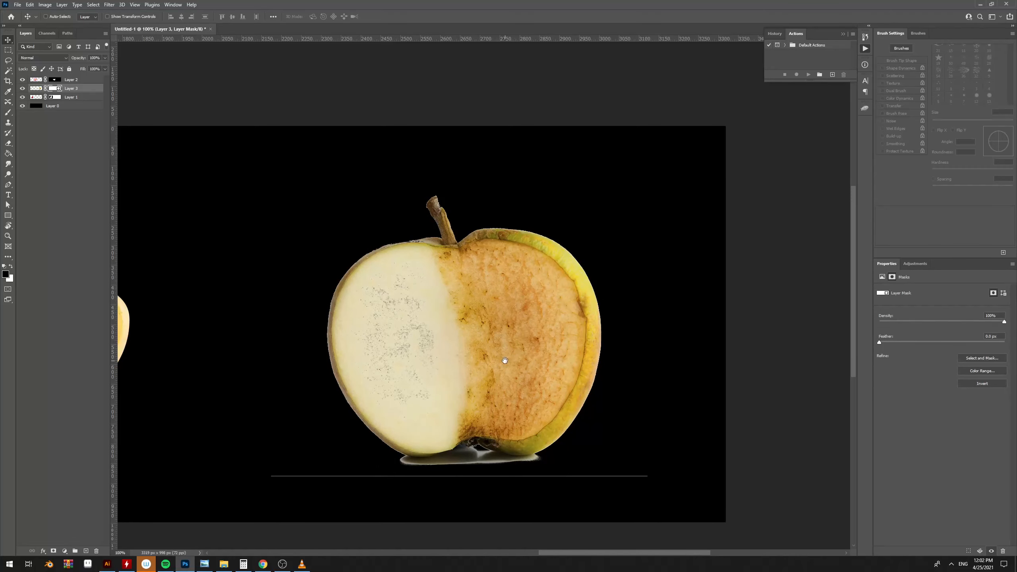
- Examine the masked apple's outline, pale half and base shadow up close, and compare it with the banana cutout
drag(505, 361, 549, 274)
key(ctrl+plus)
key(ctrl+minus)
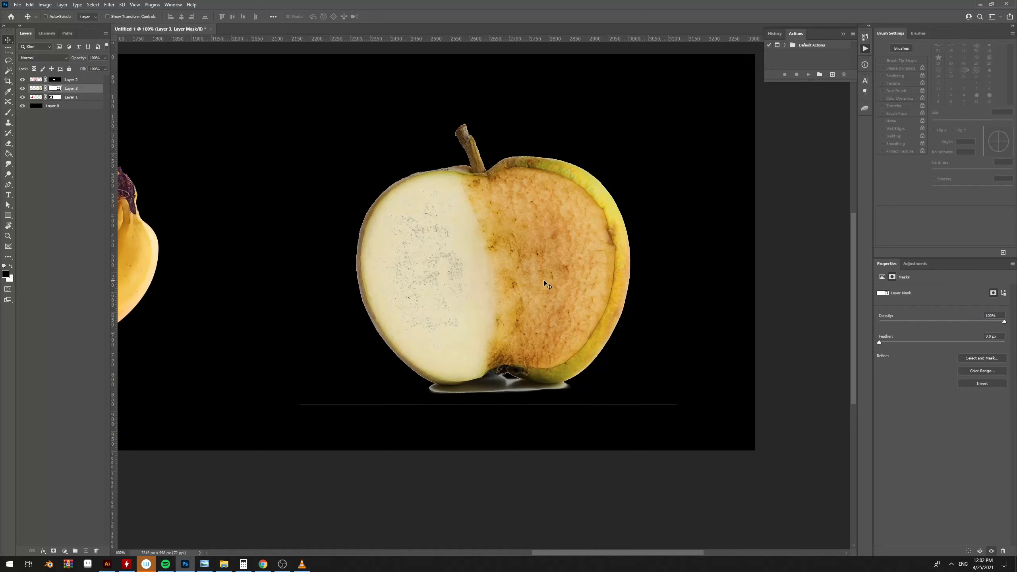
drag(547, 284, 591, 230)
key(ctrl+plus)
drag(581, 297, 580, 258)
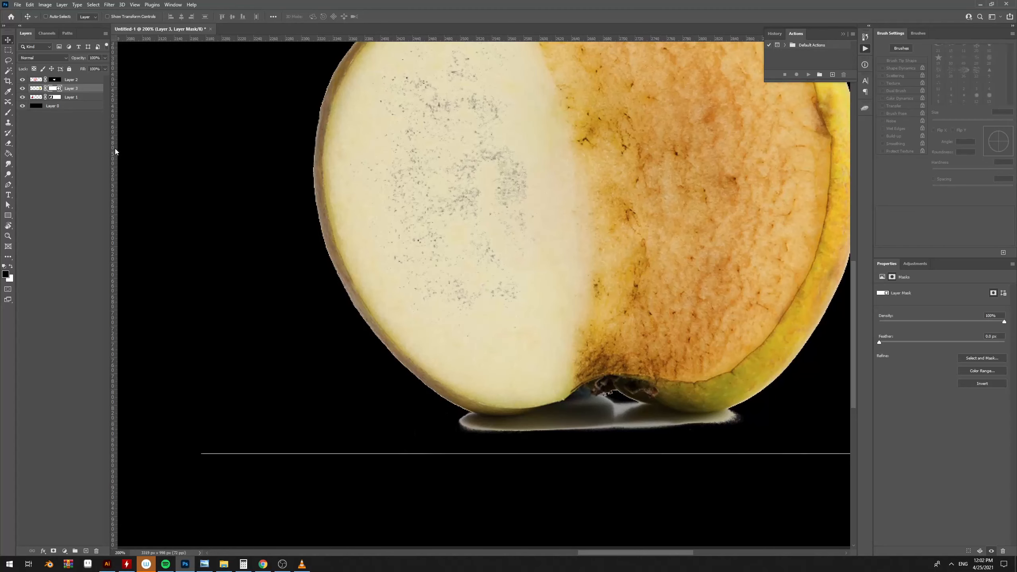
drag(508, 197, 512, 223)
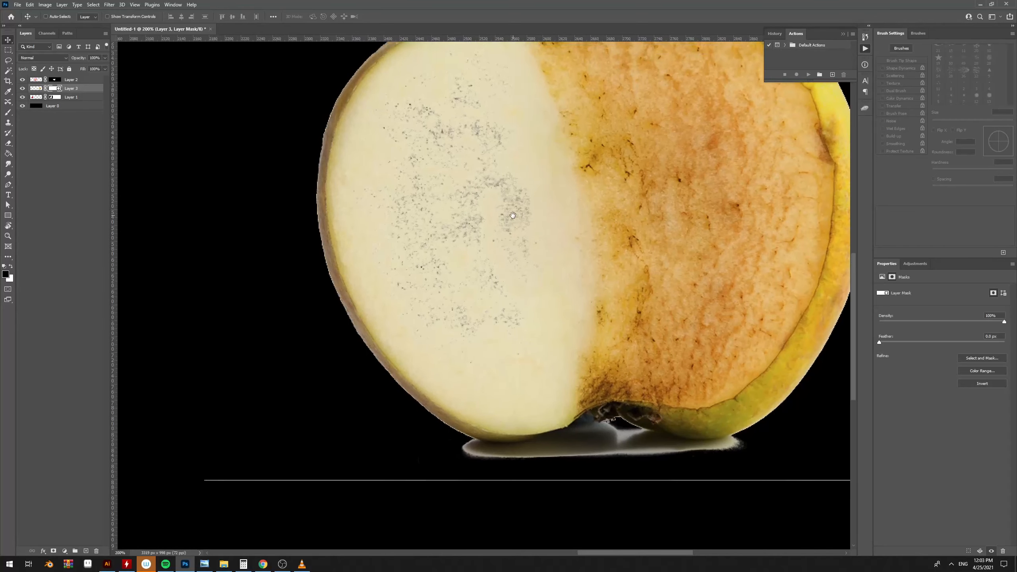
key(ctrl+minus)
key(ctrl+minus)
drag(192, 251, 292, 272)
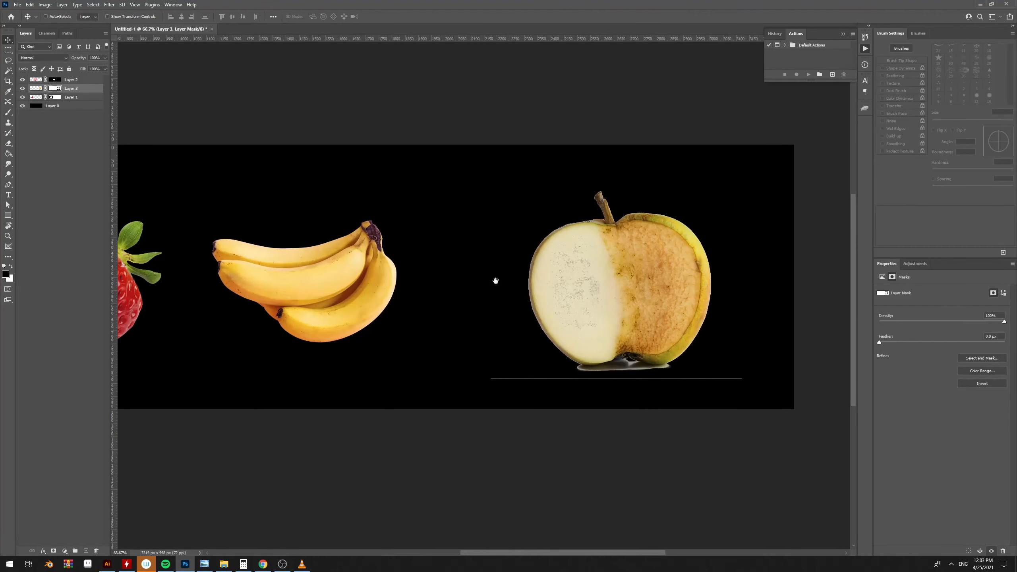
drag(495, 281, 424, 285)
key(ctrl+plus)
drag(611, 291, 553, 293)
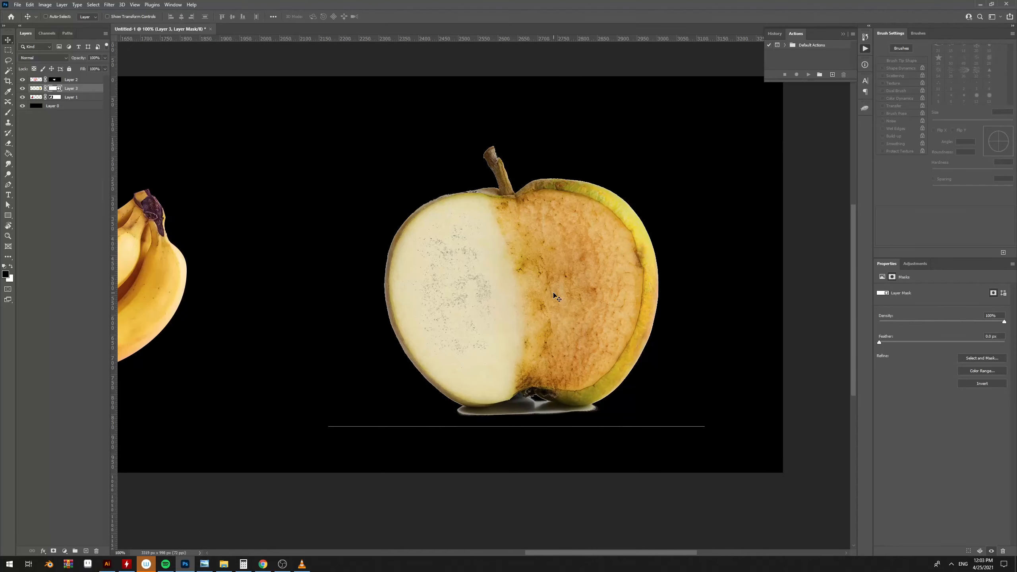
- Try to remove the thin white line below the apple by using the Eraser on the layer mask
scroll(554, 296, up, 1)
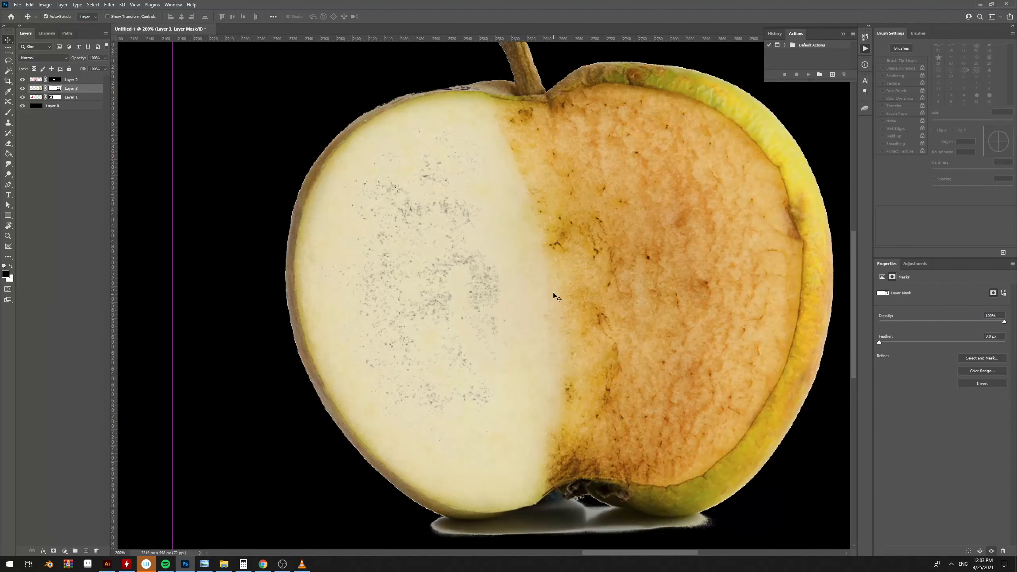
scroll(558, 296, down, 4)
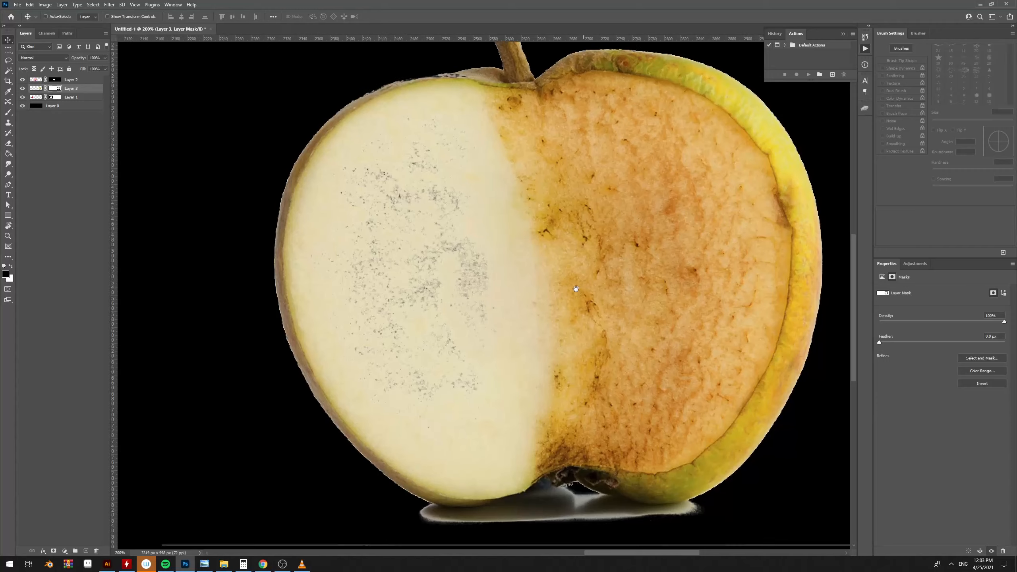
scroll(520, 304, left, 2)
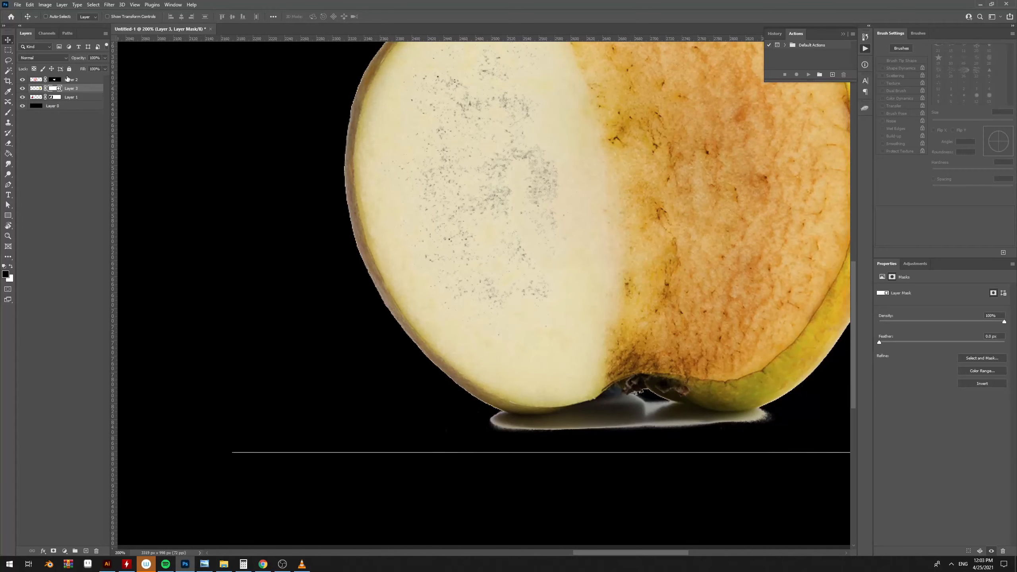
key(e)
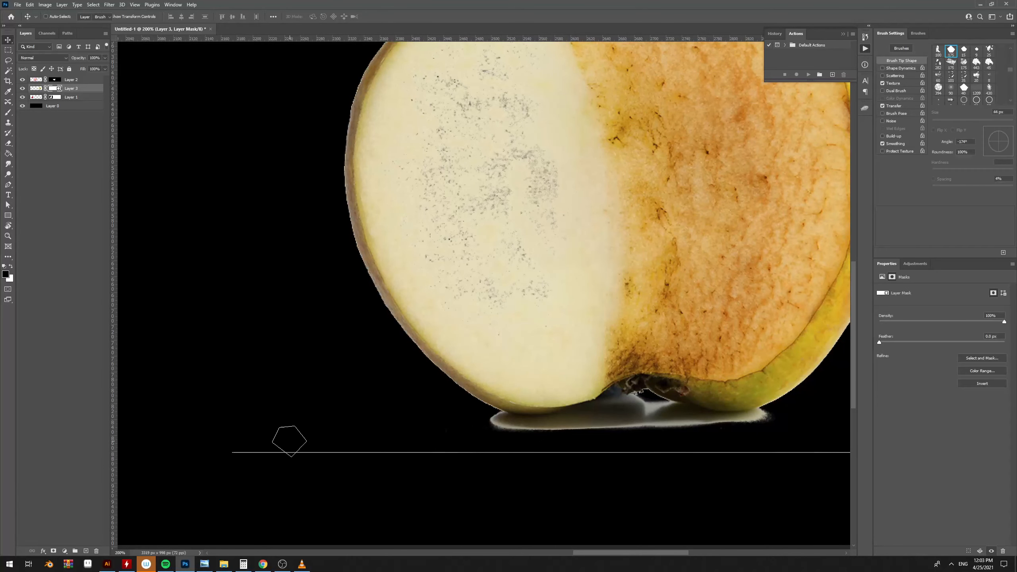
drag(227, 447, 336, 462)
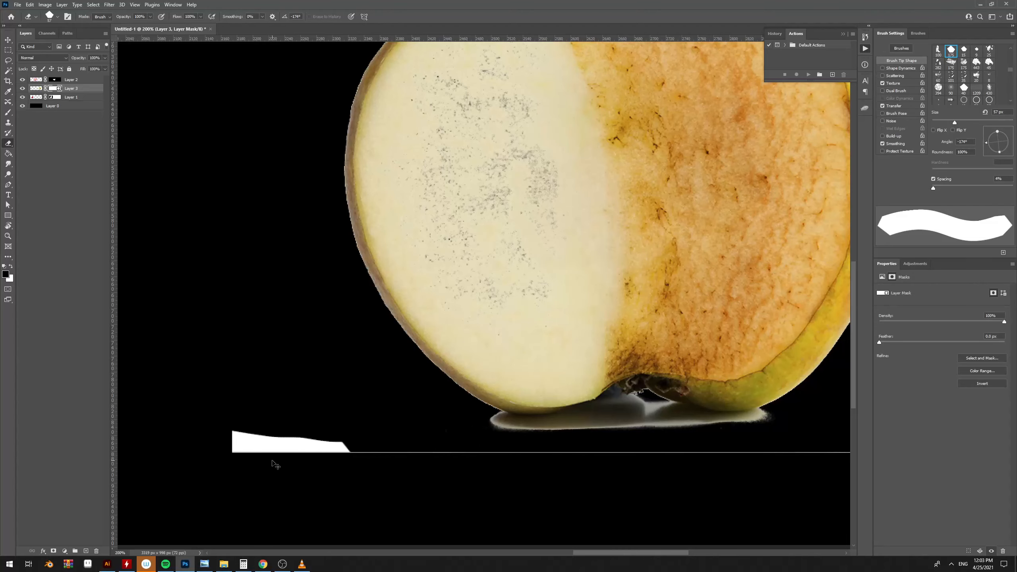
key(ctrl+z)
key(x)
mouse_move(522, 450)
mouse_down()
mouse_move(472, 438)
mouse_move(541, 446)
mouse_move(546, 457)
mouse_move(303, 456)
mouse_move(740, 463)
mouse_up()
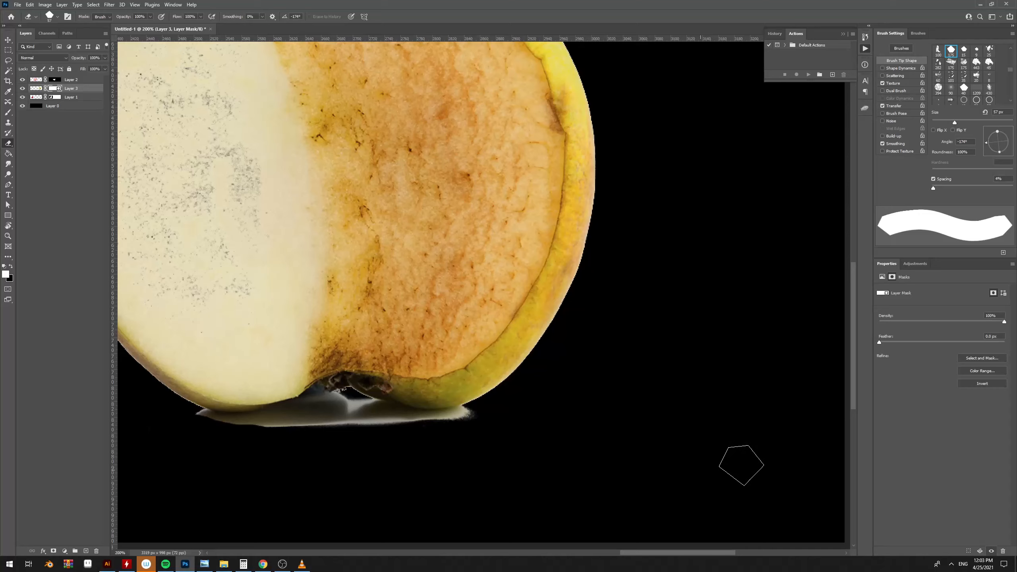
scroll(542, 458, left, 5)
key(b)
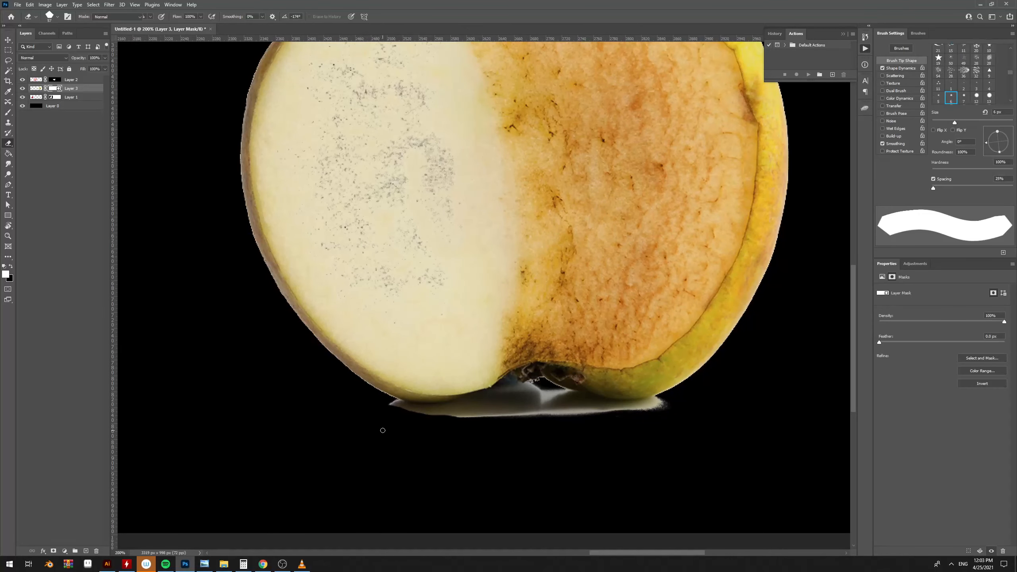
key(ctrl+z)
key(ctrl+z)
key(ctrl+z)
key(ctrl+z)
- Try to cover the thin line below the apple by brushing colour 000000 directly onto the layer's pixels
drag(370, 418, 523, 401)
key(ctrl+shift+z)
drag(307, 381, 327, 390)
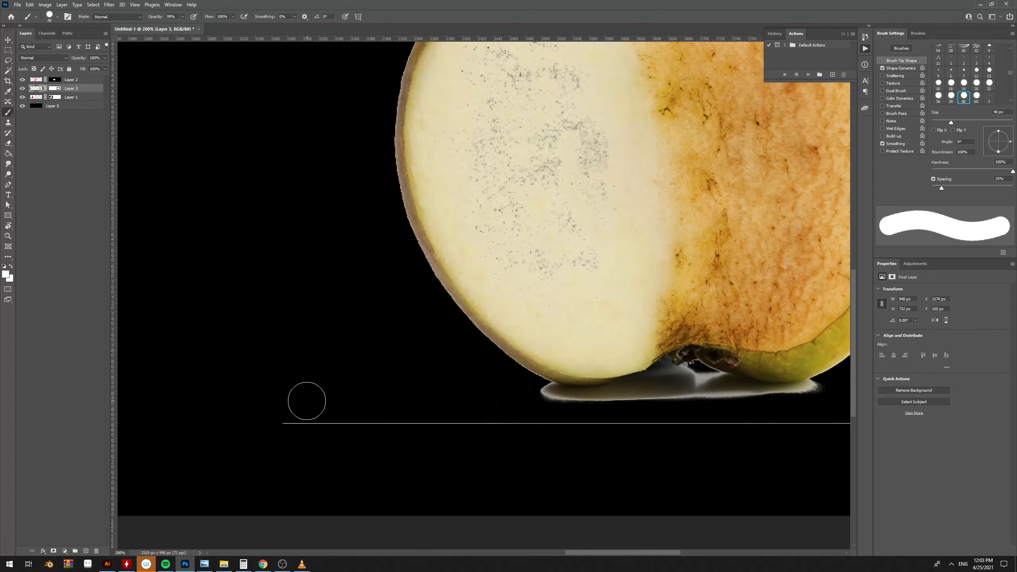
text(n)
text(000000)
key(Return)
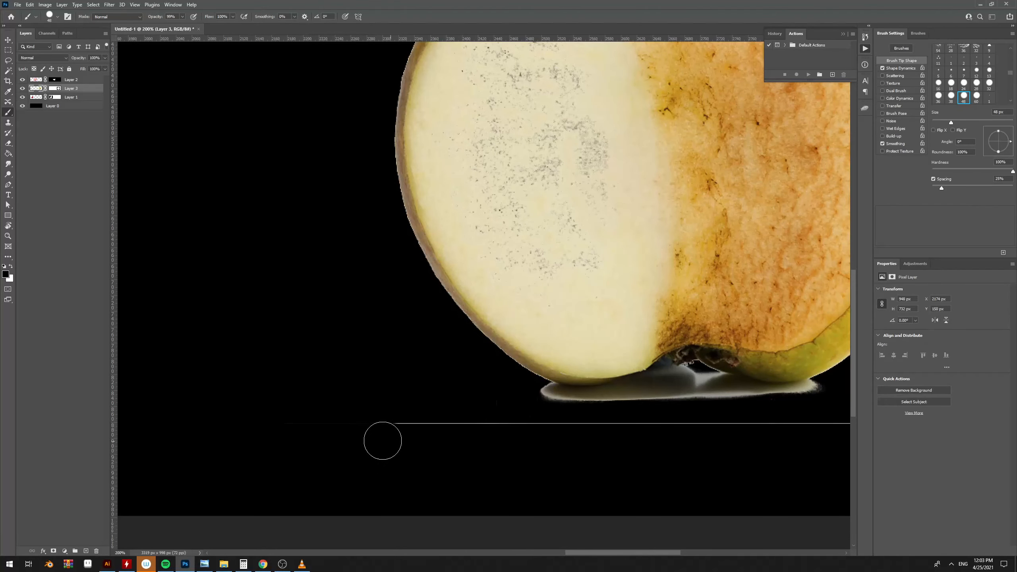
drag(422, 415, 171, 417)
mouse_move(240, 423)
mouse_down()
mouse_move(420, 429)
mouse_move(790, 421)
mouse_up()
mouse_move(597, 423)
mouse_down()
mouse_move(565, 403)
mouse_move(350, 408)
mouse_up()
key(ctrl+z)
key(ctrl+z)
drag(448, 447, 496, 437)
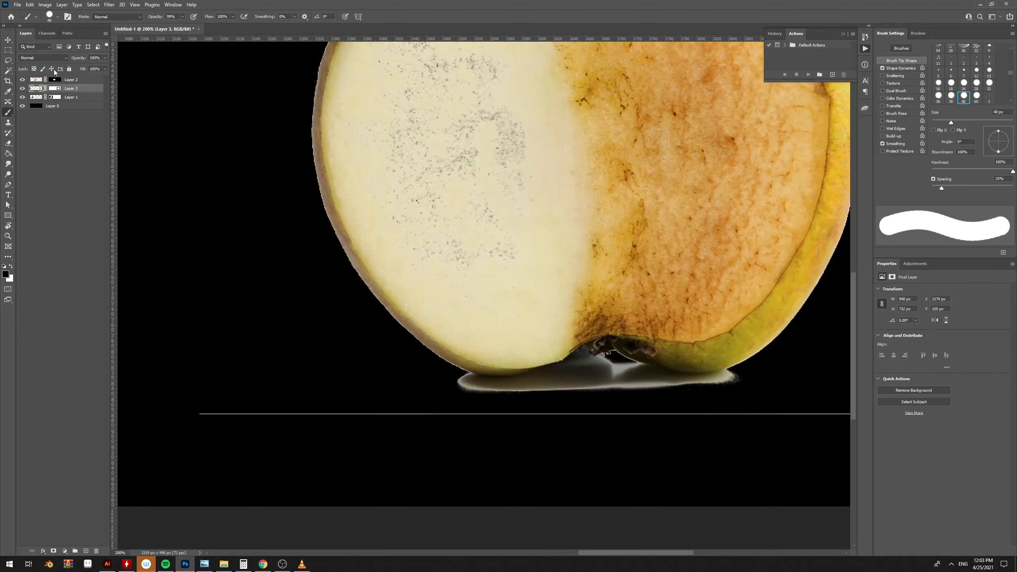
- Hide the thin line below the apple by brushing black on the apple layer's mask
click(58, 91)
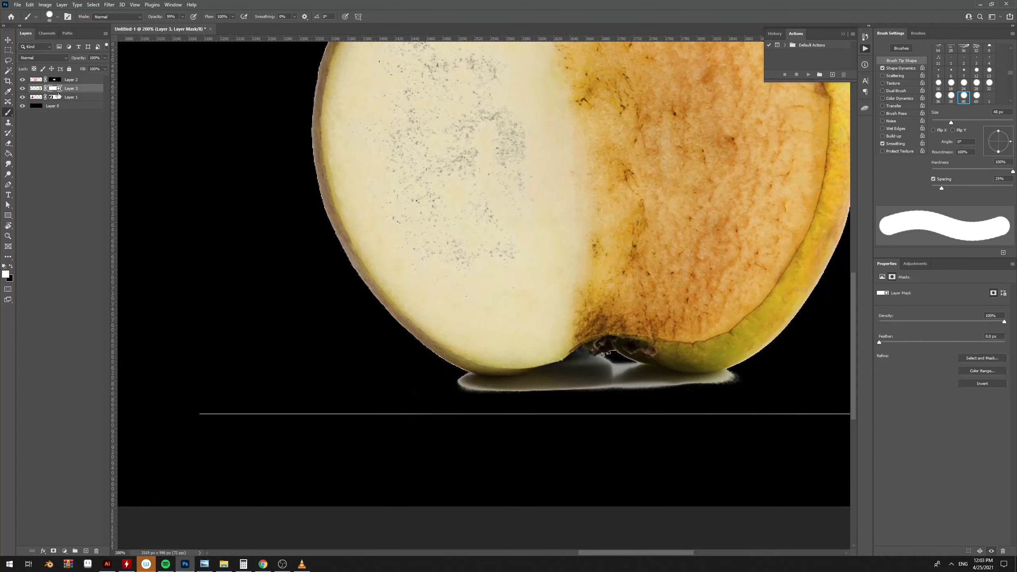
key(x)
drag(193, 409, 428, 412)
key(ctrl+z)
key(x)
drag(361, 408, 285, 408)
mouse_move(363, 409)
mouse_down()
mouse_move(730, 415)
mouse_move(714, 414)
mouse_up()
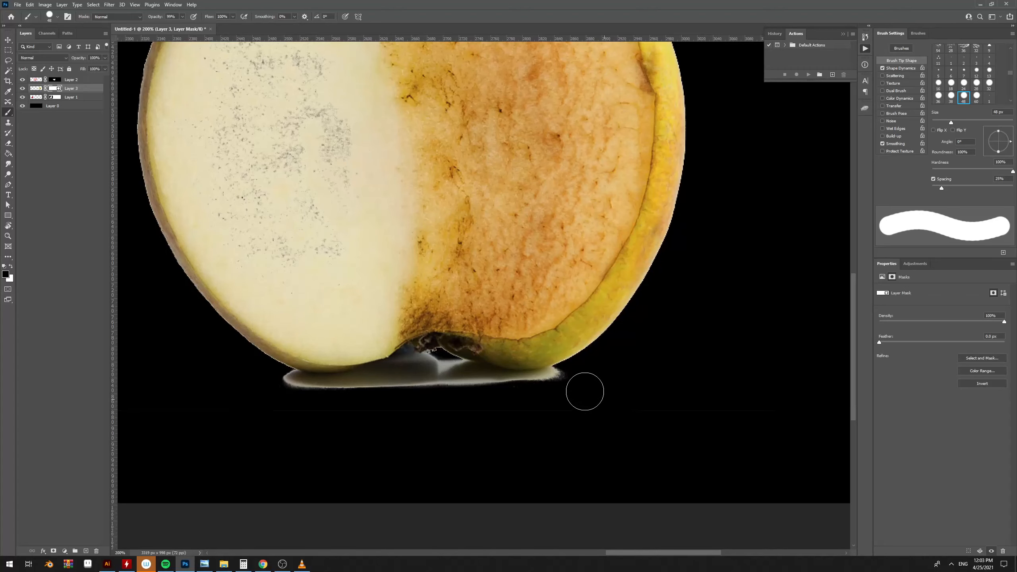
- Mask out the shadow under the apple with black, reducing the brush to 16 px for the hollow at the base
mouse_move(576, 377)
mouse_down()
mouse_move(524, 389)
mouse_move(286, 388)
mouse_up()
key(bracketleft)
key(bracketleft)
key(bracketleft)
key(bracketleft)
key(bracketleft)
key(bracketleft)
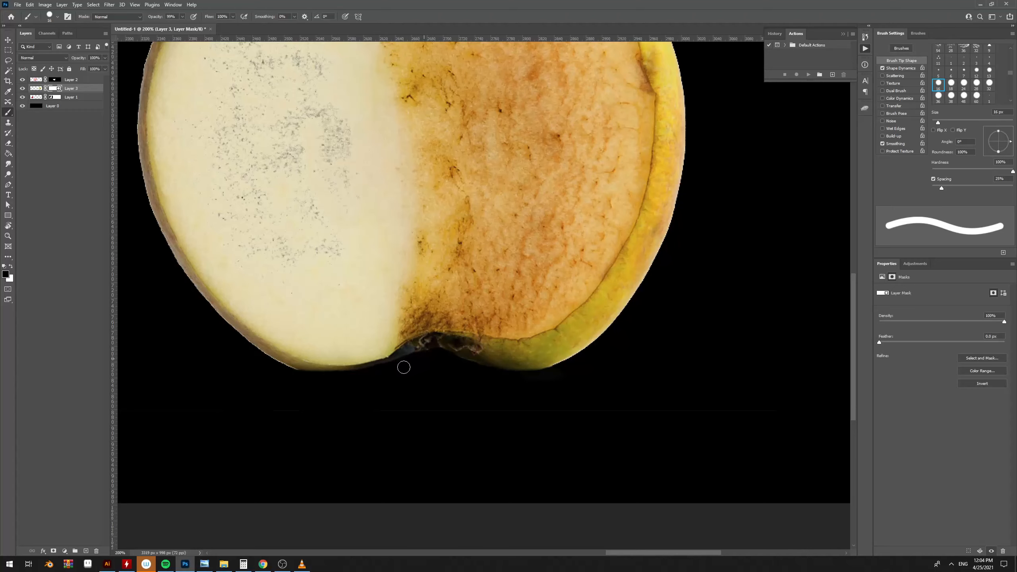
drag(281, 379, 453, 492)
drag(361, 390, 349, 441)
- Restore the apple's upper rim beside the stem by brushing white on the mask
mouse_move(482, 82)
mouse_down()
mouse_move(319, 295)
mouse_move(364, 278)
mouse_move(394, 171)
mouse_move(416, 219)
mouse_up()
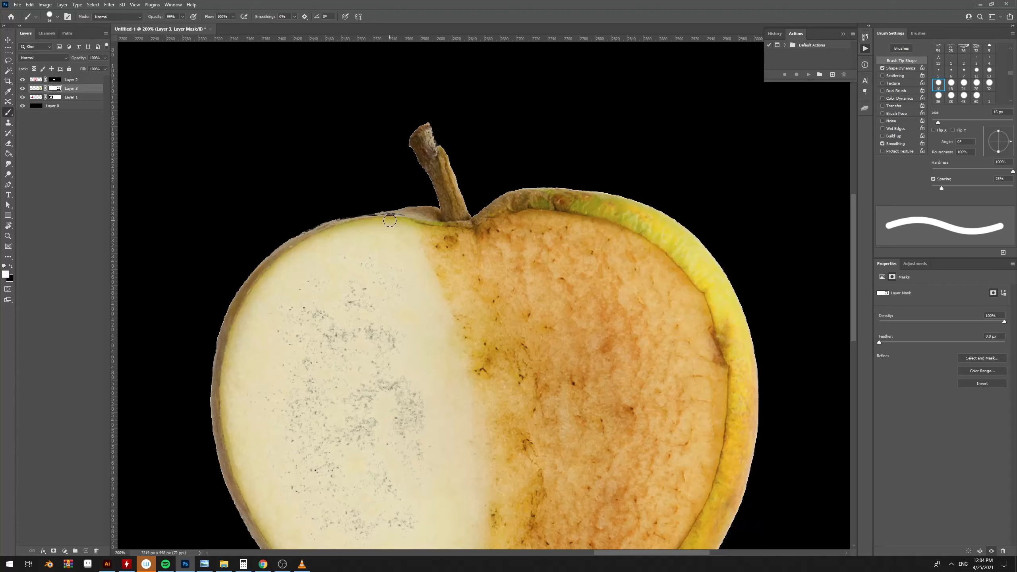
drag(391, 215, 296, 238)
key(v)
- Load the apple's layer mask as a selection and contract that selection
scroll(480, 256, down, 5)
scroll(524, 314, up, 7)
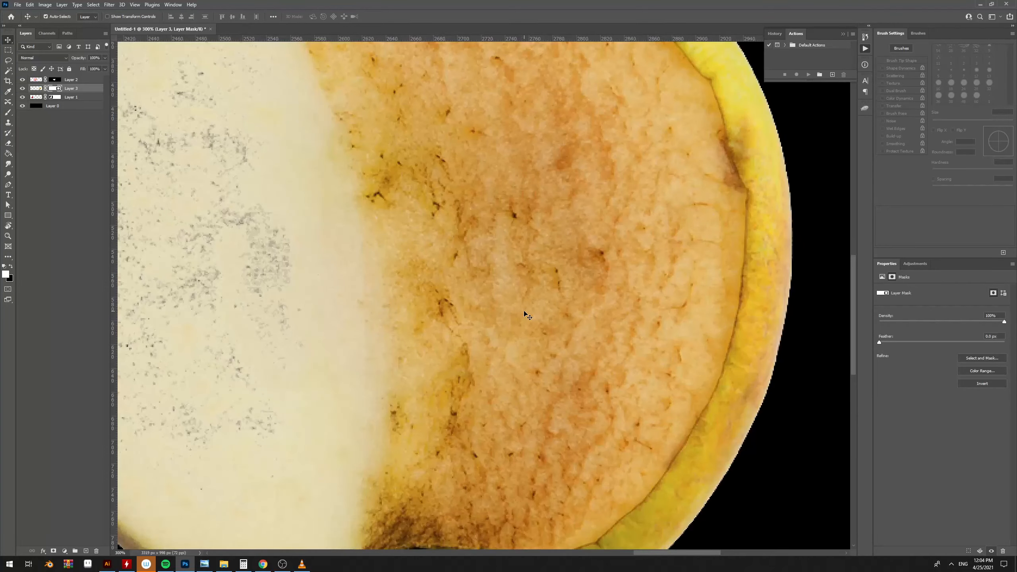
scroll(524, 314, right, 3)
scroll(321, 256, left, 8)
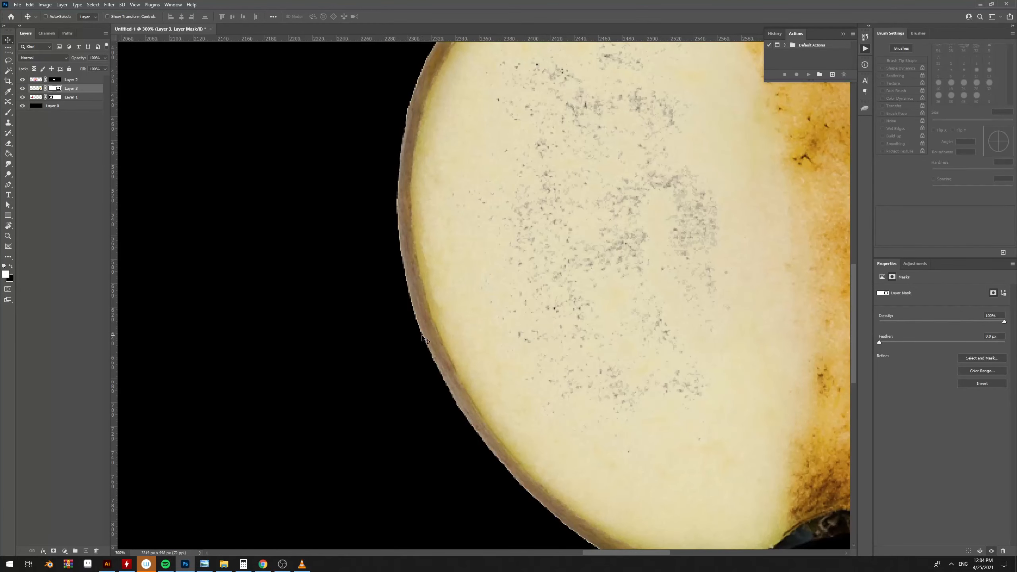
scroll(434, 345, down, 2)
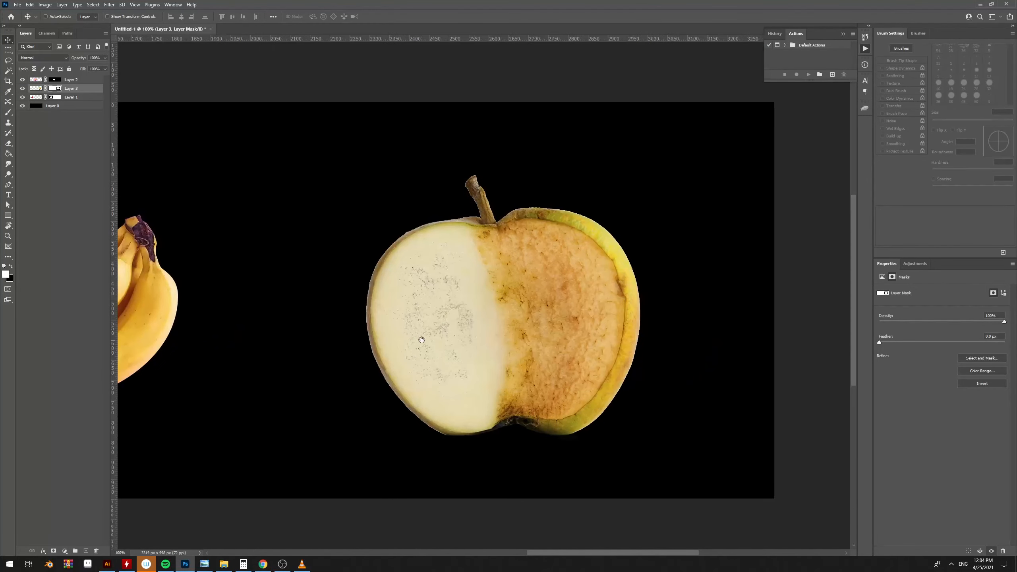
ctrl+click(59, 92)
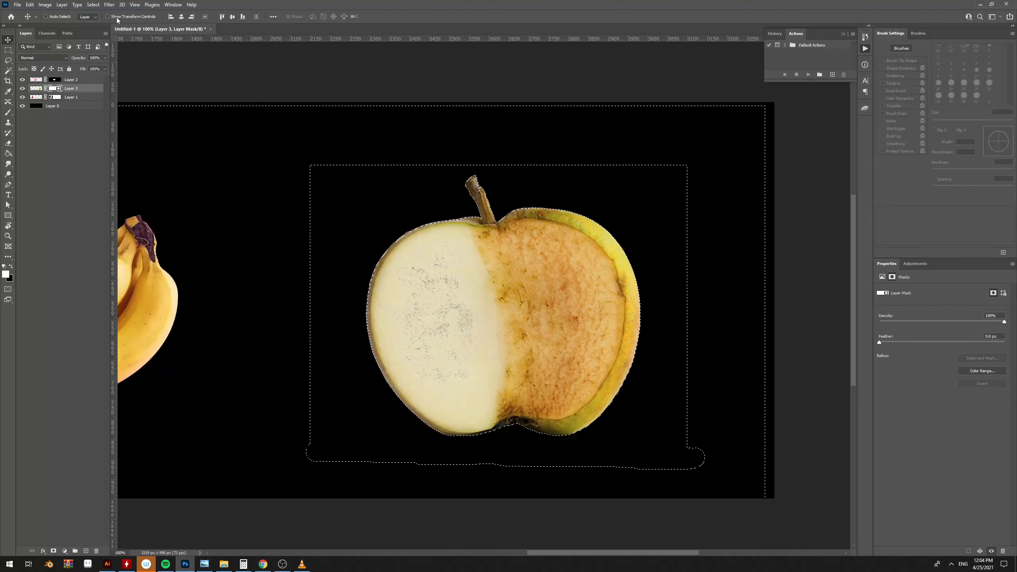
key(ctrl+d)
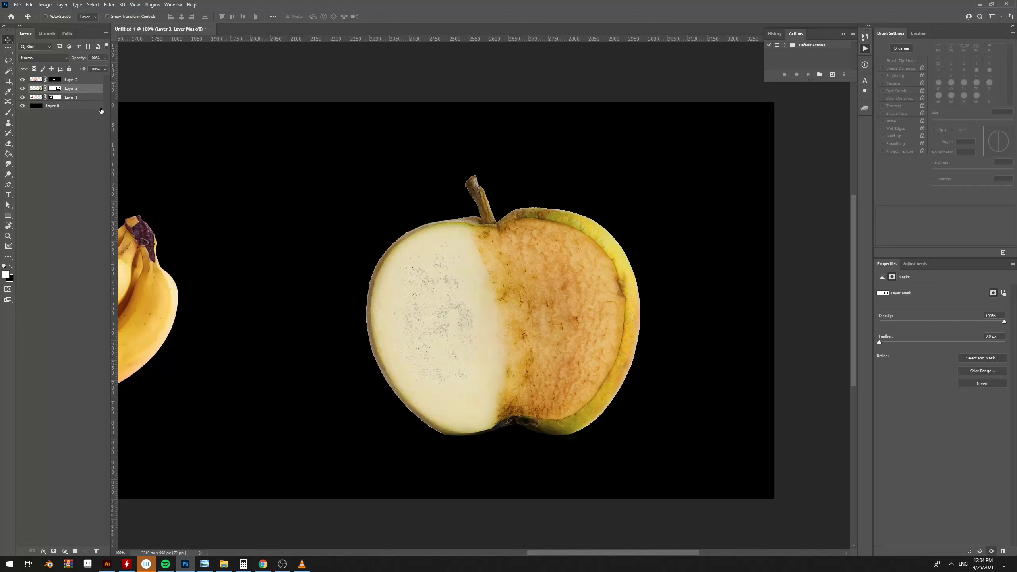
ctrl+click(57, 91)
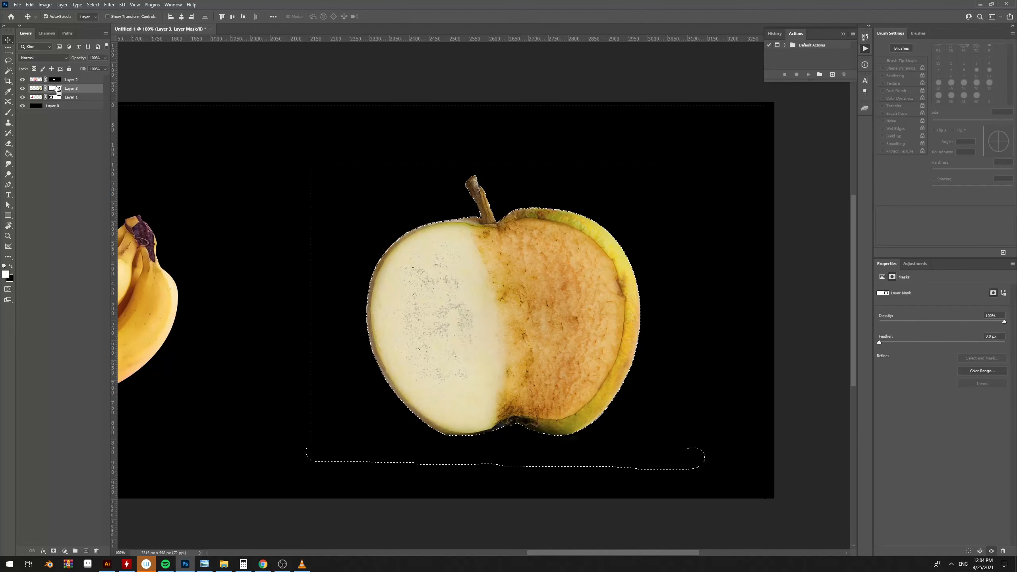
click(93, 5)
mouse_move(121, 126)
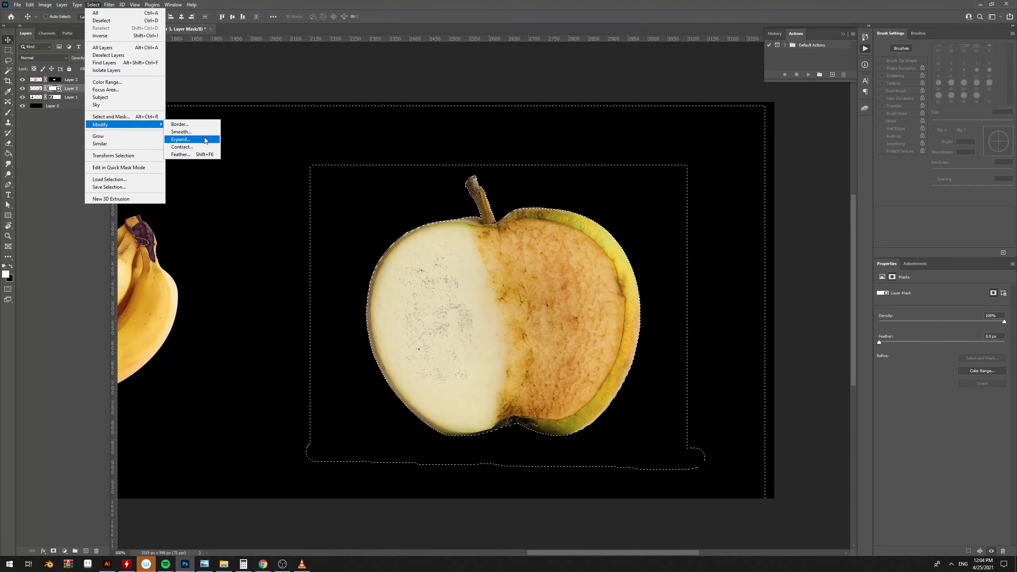
click(180, 147)
key(Return)
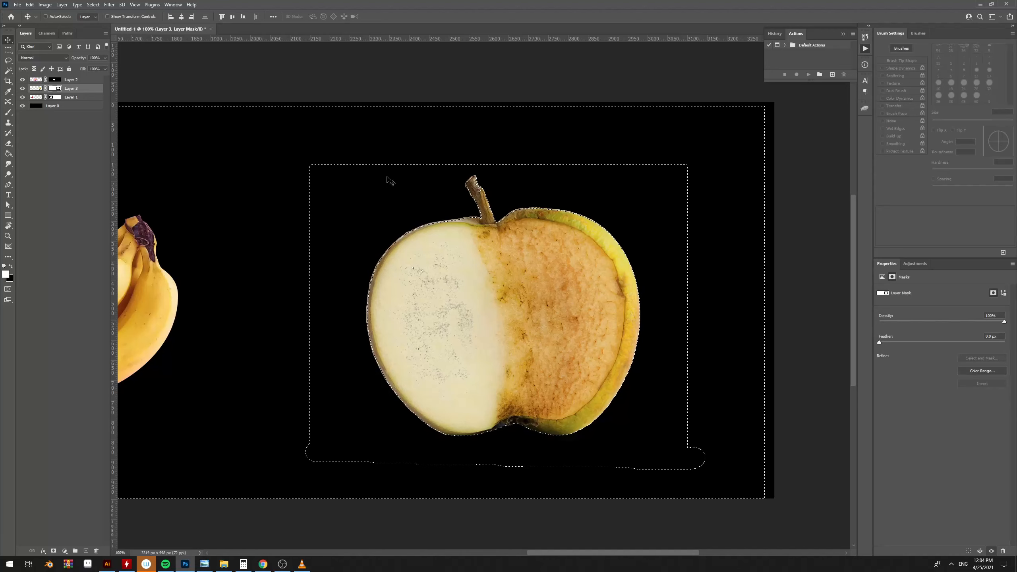
- Try brushing the mask along the apple's edge within the contracted selection, using a 102 px brush in white and black
key(b)
drag(421, 239, 420, 239)
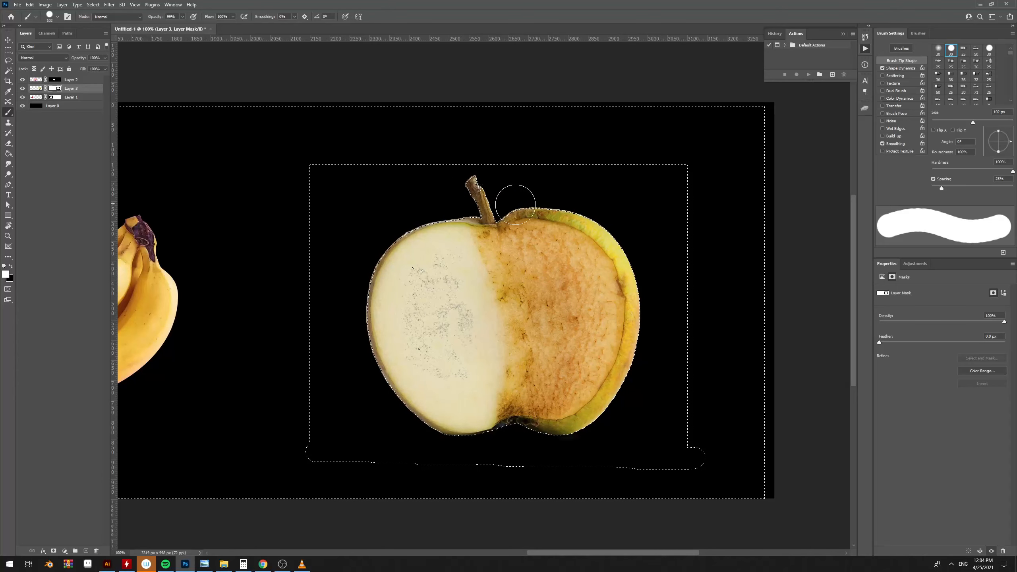
key(ctrl+d)
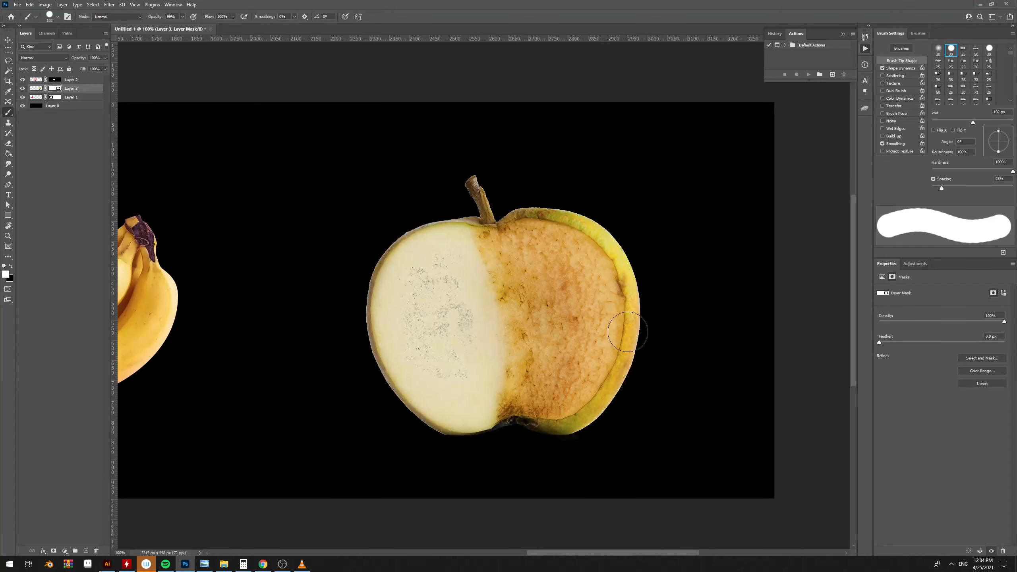
key(ctrl+plus)
key(ctrl+plus)
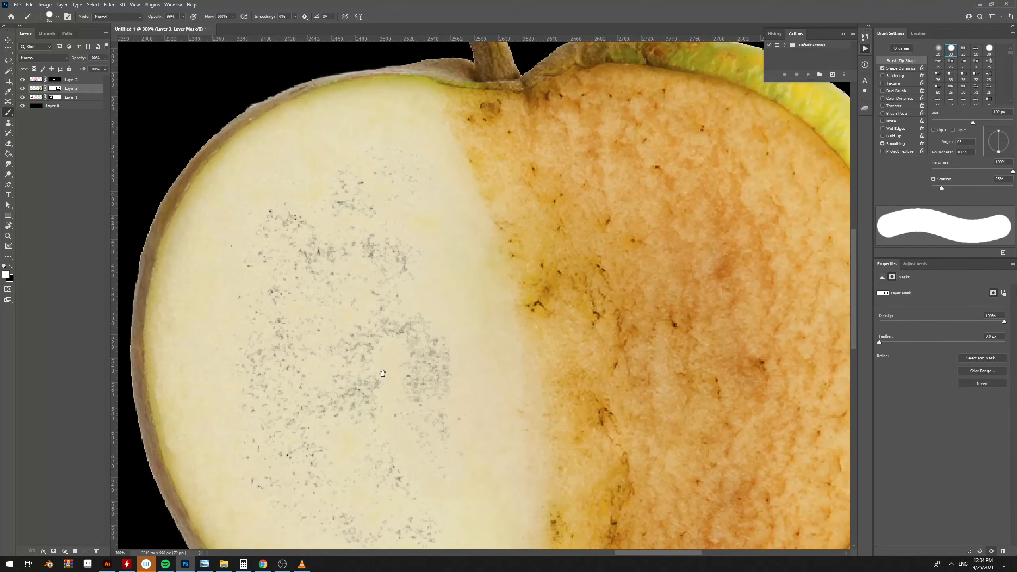
key(ctrl+z)
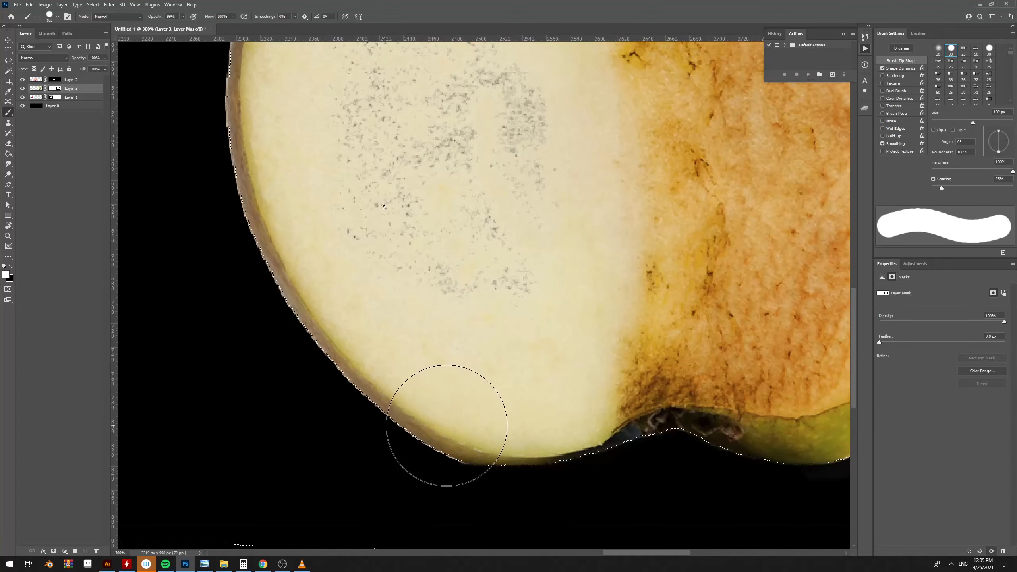
key(x)
drag(417, 412, 482, 433)
key(ctrl+z)
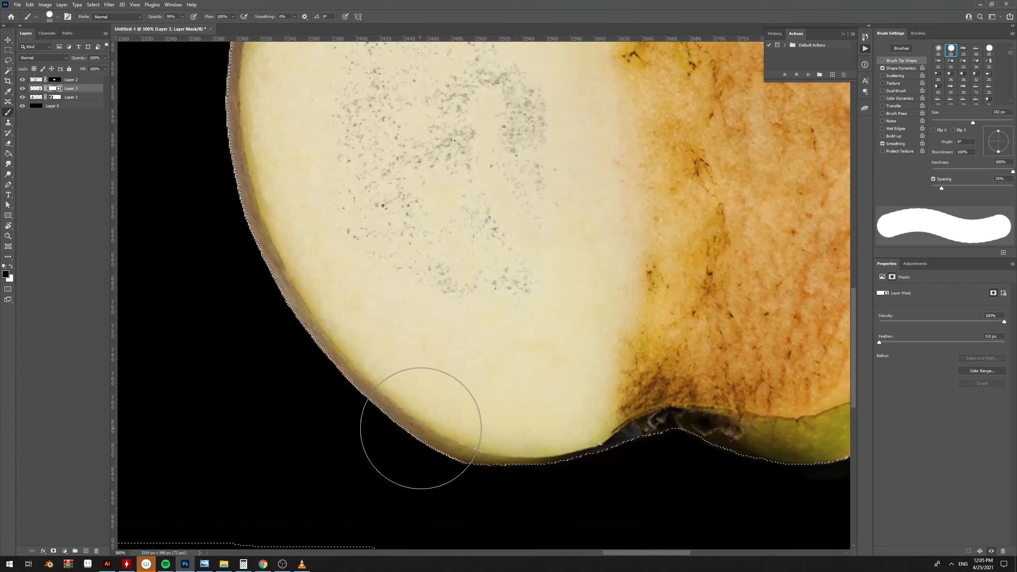
- Invert the selection and brush black on the mask along the apple's left edge with a 56 px brush
key(ctrl+minus)
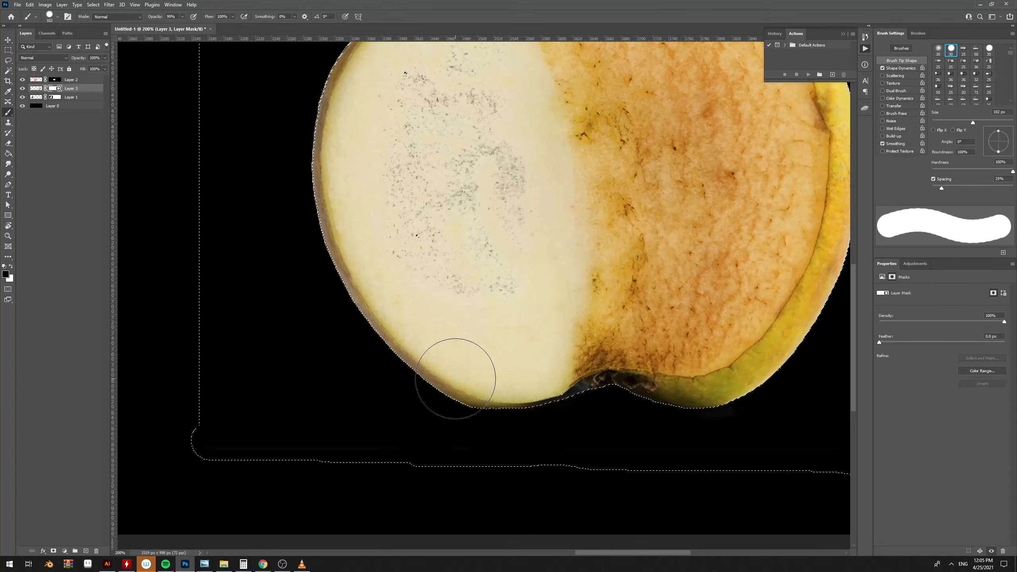
drag(325, 227, 333, 240)
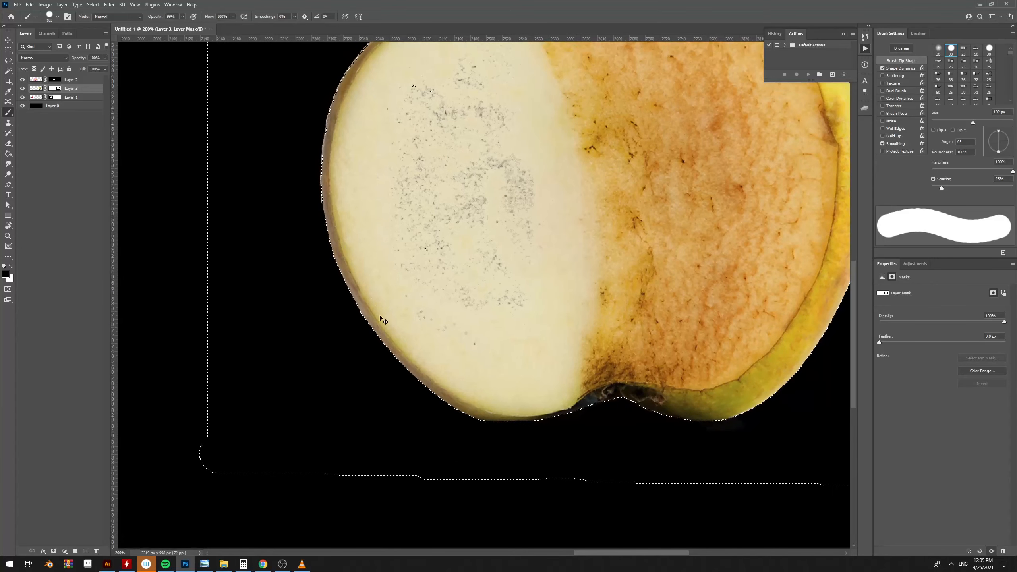
drag(475, 442, 459, 443)
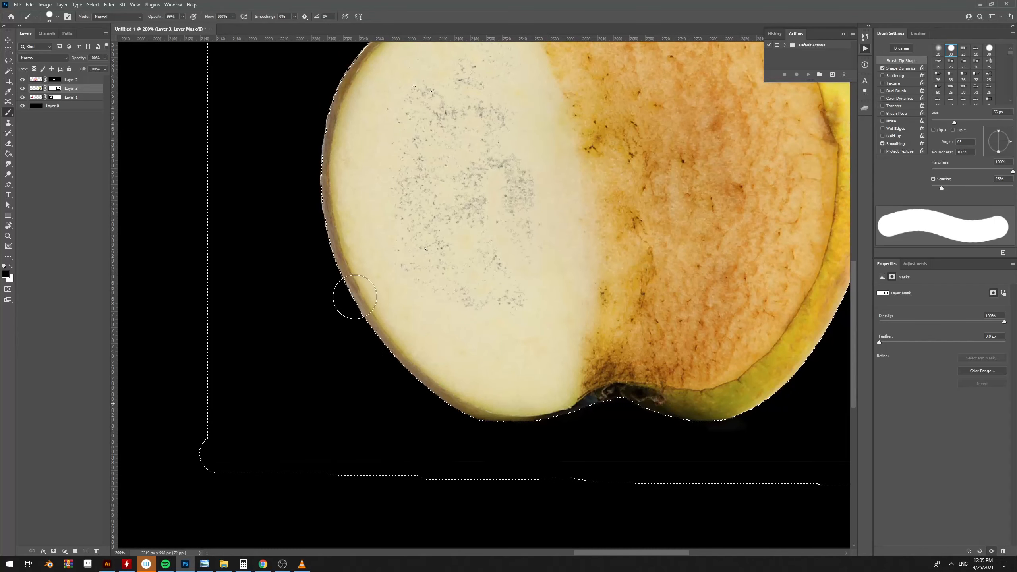
drag(330, 263, 347, 386)
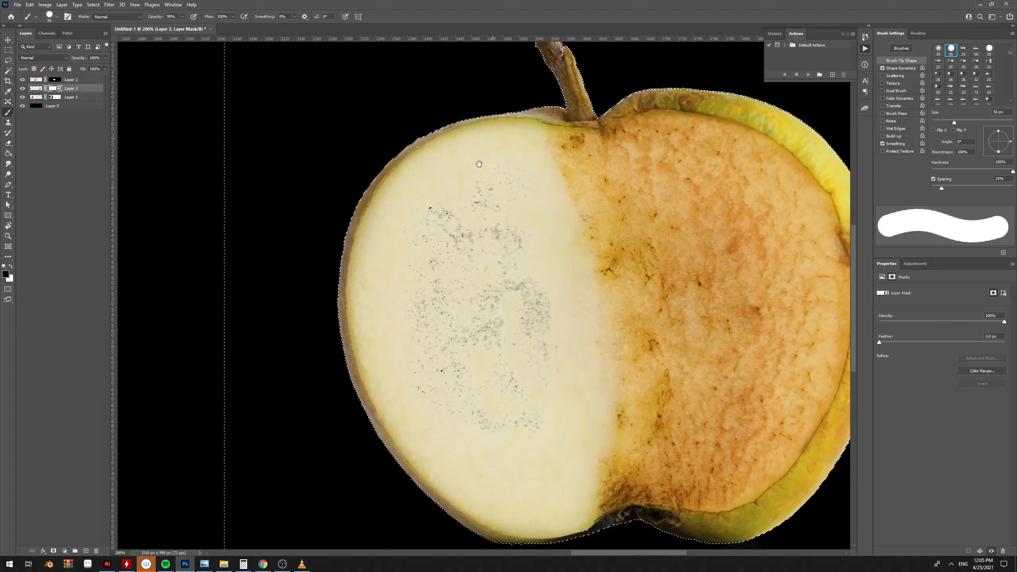
drag(560, 81, 540, 169)
- Trim the mask around the apple's stem in black with a 22 px brush
alt+right_click(510, 130)
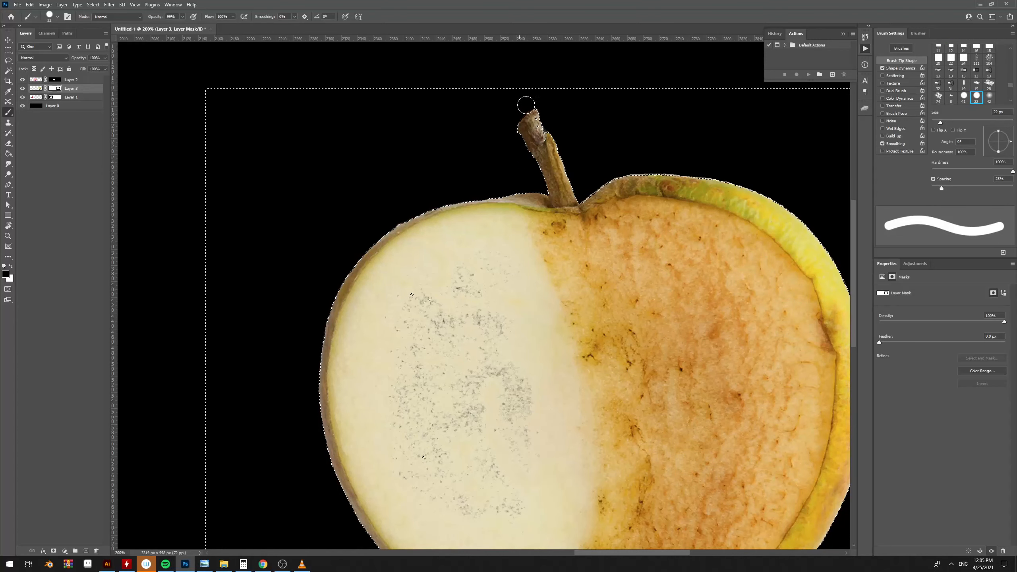
drag(552, 131, 567, 165)
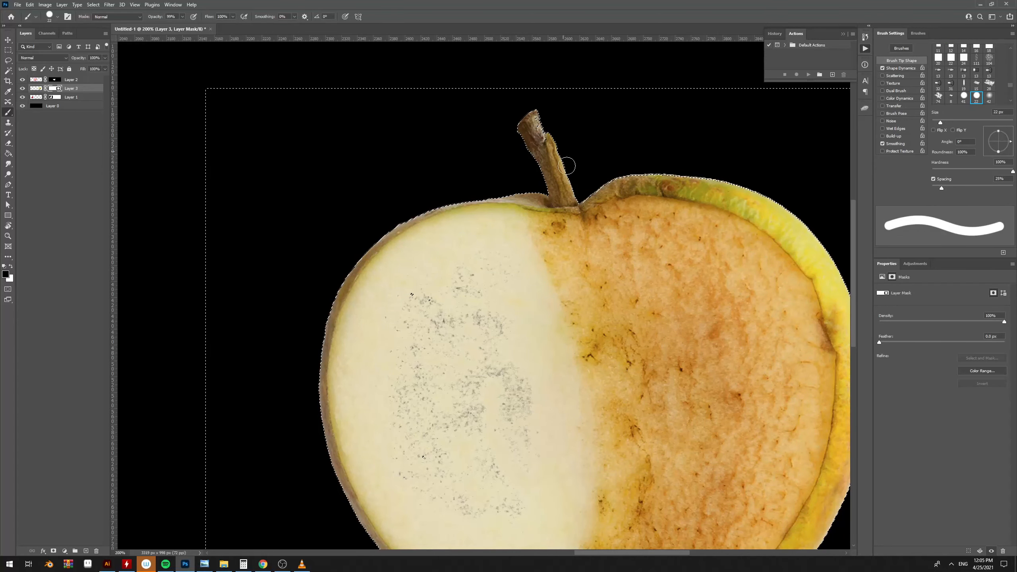
mouse_move(580, 199)
mouse_down()
mouse_move(642, 174)
mouse_move(444, 159)
mouse_move(508, 160)
mouse_move(606, 208)
mouse_move(671, 349)
mouse_up()
- Trim the mask along the apple's right edge and underside with a 66 px black brush, and clear the selection
right_click(445, 159)
click(442, 155)
drag(674, 356, 637, 183)
mouse_move(631, 184)
mouse_down()
mouse_move(615, 291)
mouse_move(574, 388)
mouse_move(491, 441)
mouse_move(415, 452)
mouse_move(426, 457)
mouse_up()
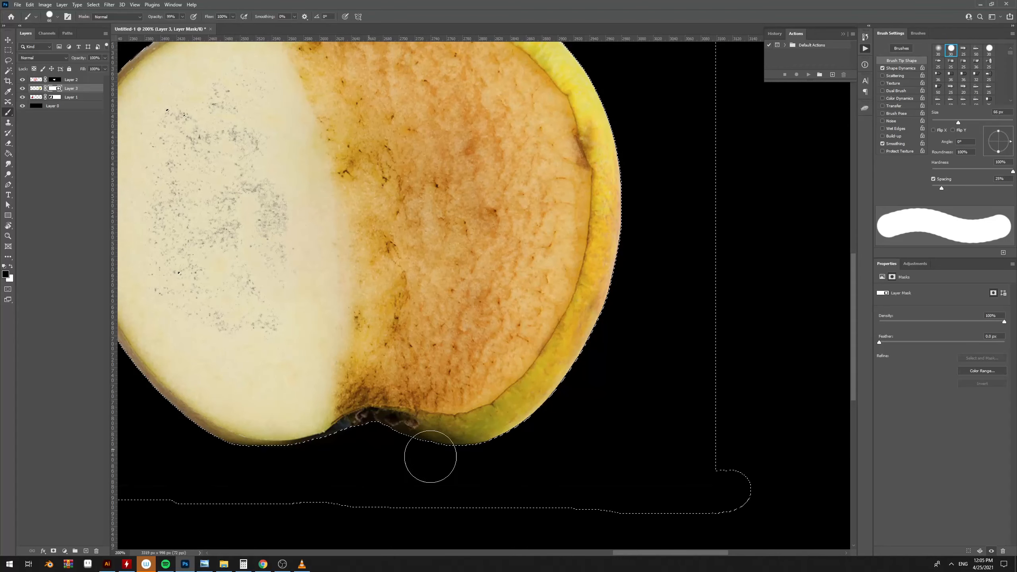
key(ctrl+d)
key(v)
key(ctrl+minus)
key(ctrl+minus)
drag(557, 270, 672, 322)
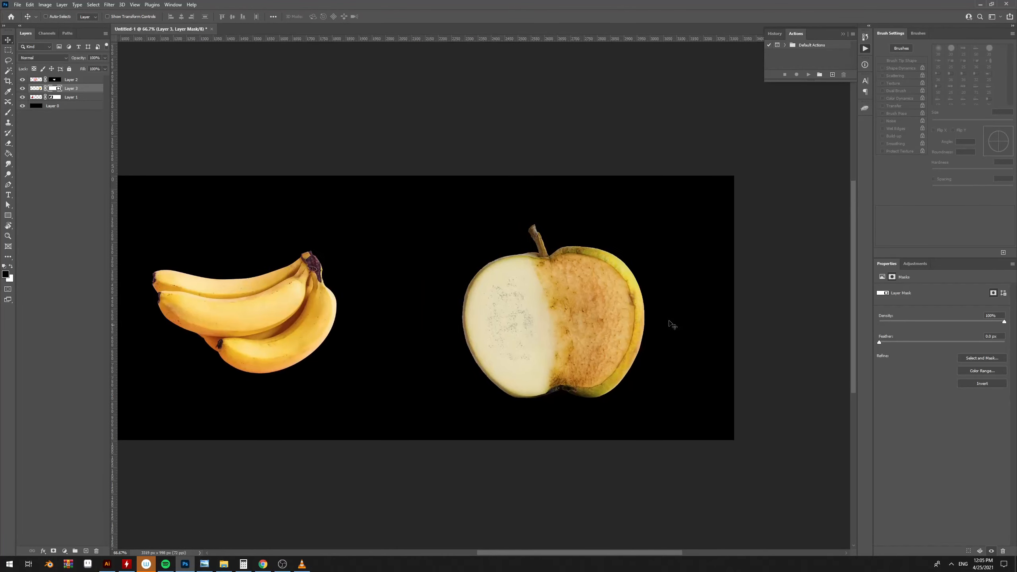
drag(605, 321, 716, 275)
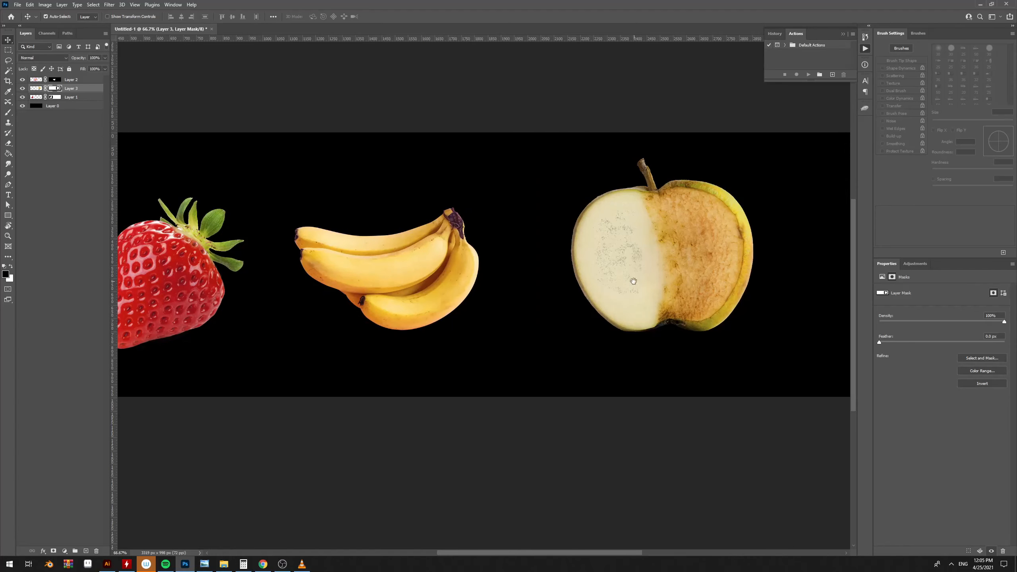
key(ctrl+z)
drag(631, 281, 642, 258)
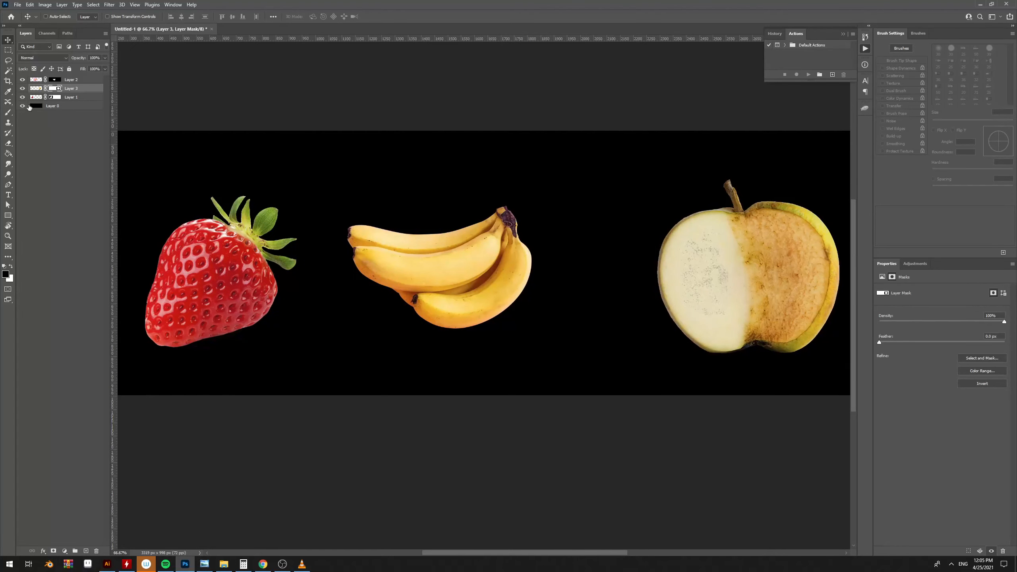
click(62, 106)
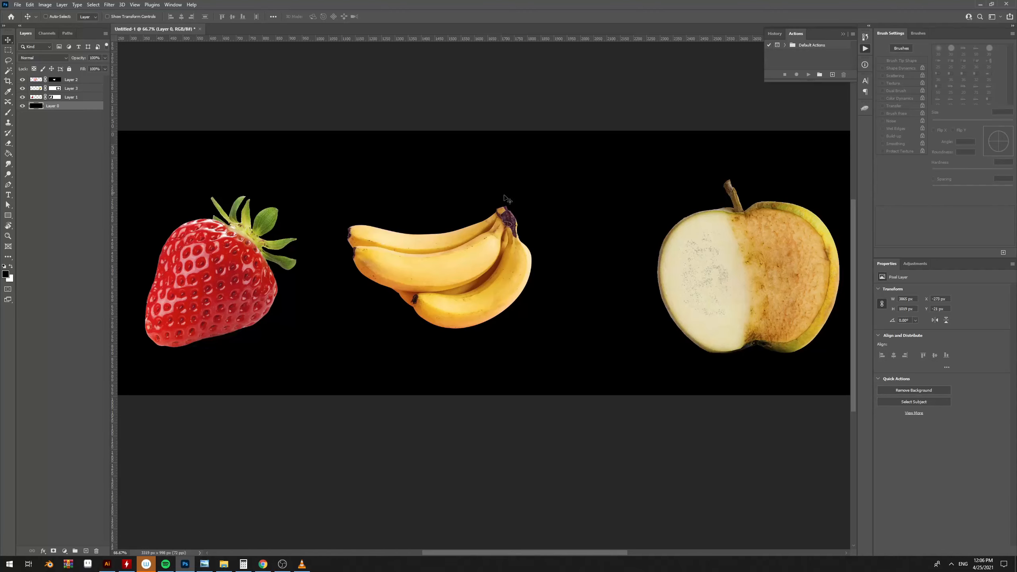
drag(665, 222, 422, 268)
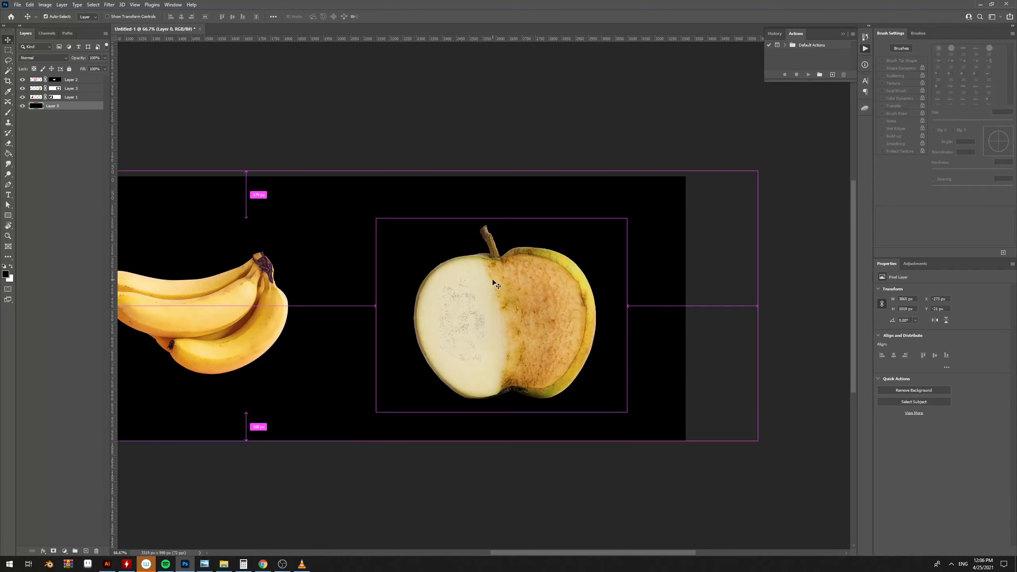
key(ctrl+plus)
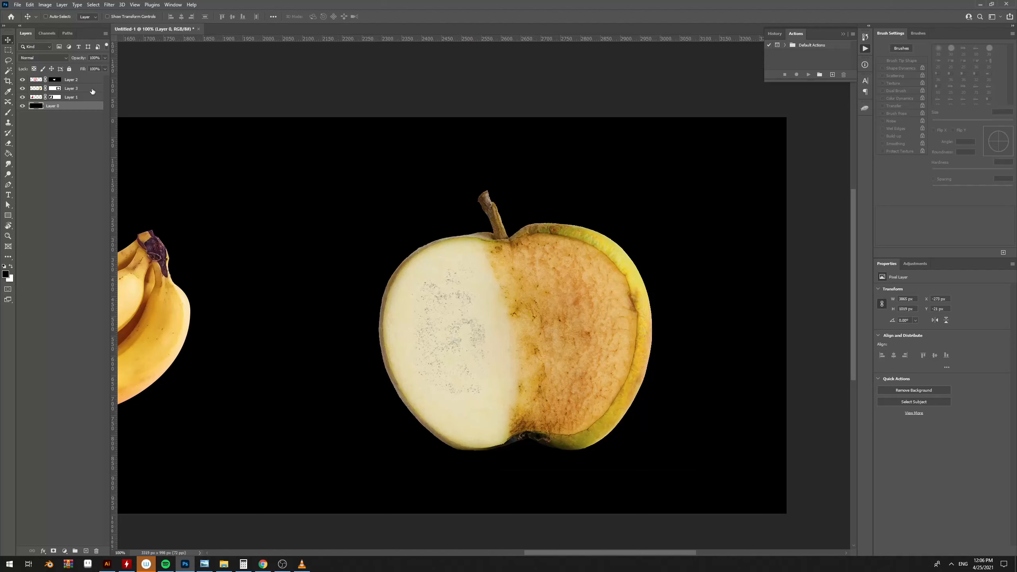
click(55, 80)
key(b)
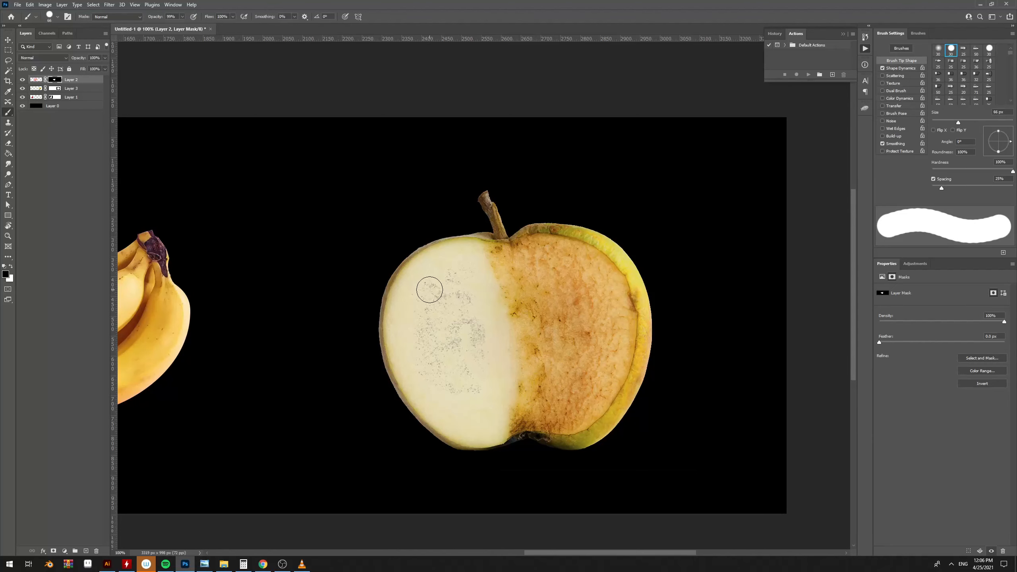
click(59, 92)
drag(467, 344, 468, 392)
key(ctrl+z)
- Paint white on the apple layer's mask with a 119 px brush to restore the speckled holes in the apple's pale half
key(x)
alt+right_click(460, 319)
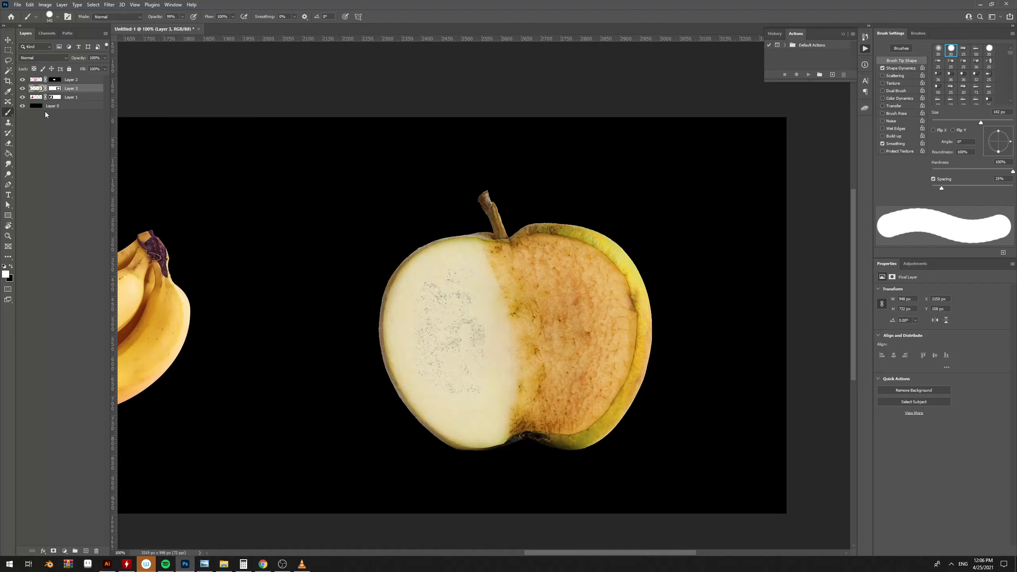
click(56, 91)
mouse_move(441, 320)
mouse_down()
mouse_move(459, 305)
mouse_move(469, 373)
mouse_move(452, 294)
mouse_move(433, 318)
mouse_move(451, 387)
mouse_move(419, 333)
mouse_move(444, 299)
mouse_move(473, 339)
mouse_up()
mouse_move(500, 296)
mouse_down()
mouse_move(490, 198)
mouse_move(475, 281)
mouse_move(476, 291)
mouse_move(501, 293)
mouse_up()
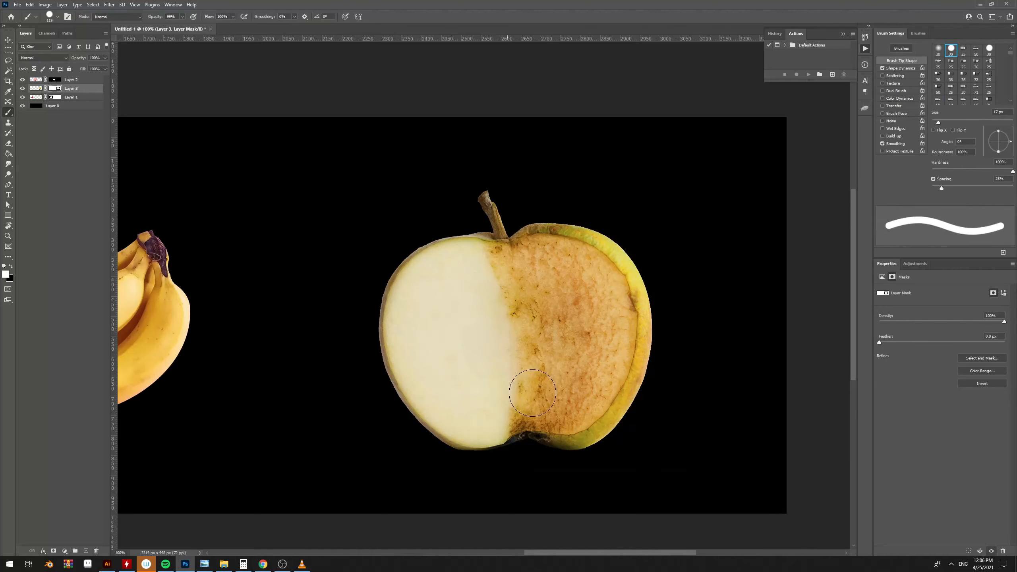
key(v)
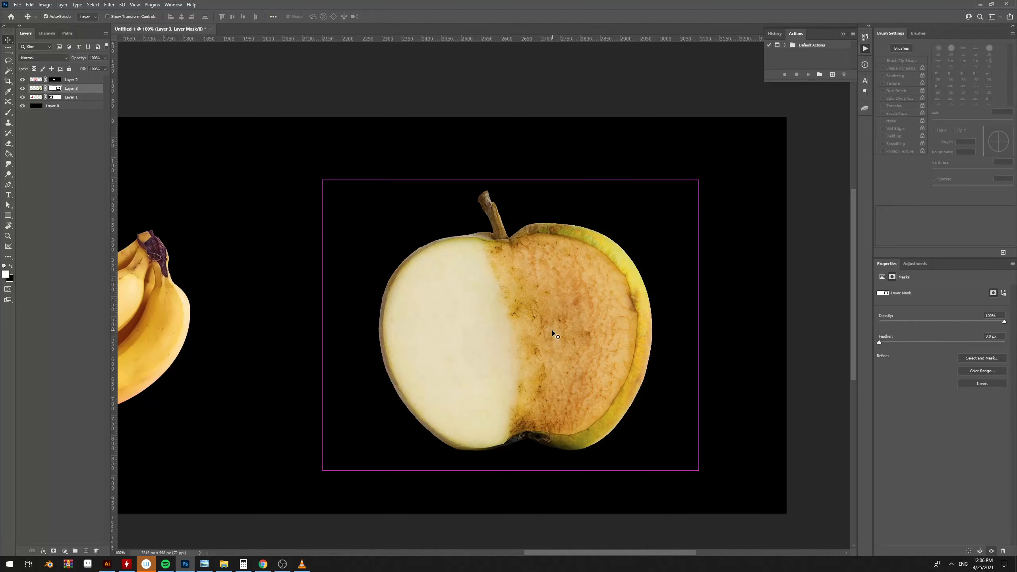
key(ctrl+minus)
key(ctrl+minus)
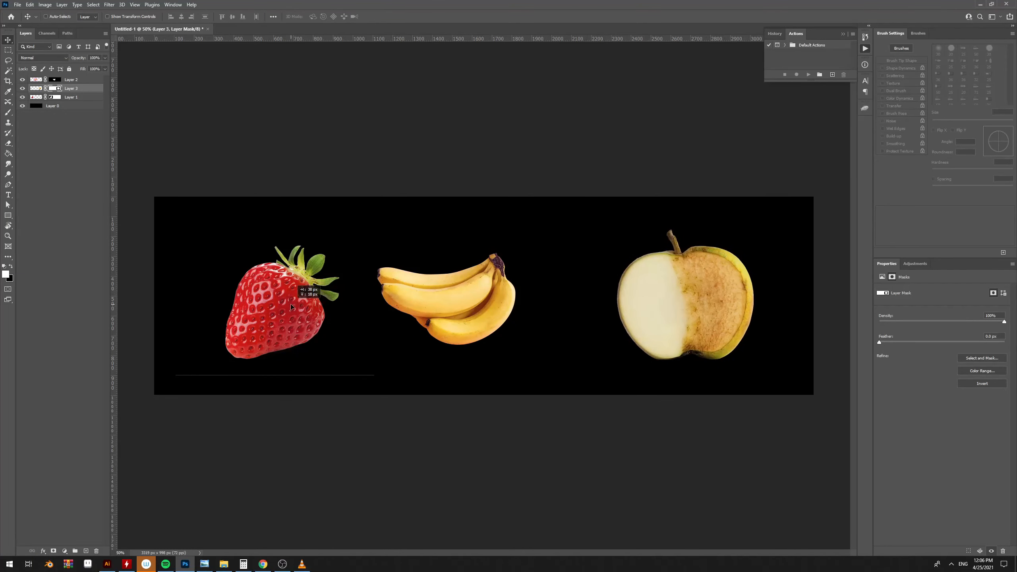
- Pick a light green foreground colour and fill the background layer, Layer 0, with it using the Paint Bucket
ctrl+click(279, 314)
click(38, 107)
key(i)
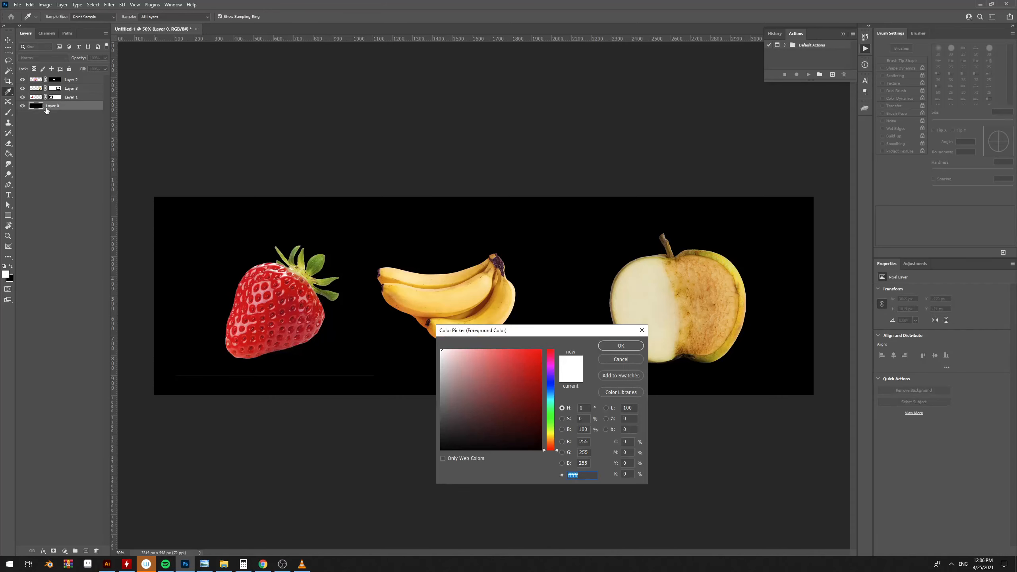
drag(464, 384, 518, 351)
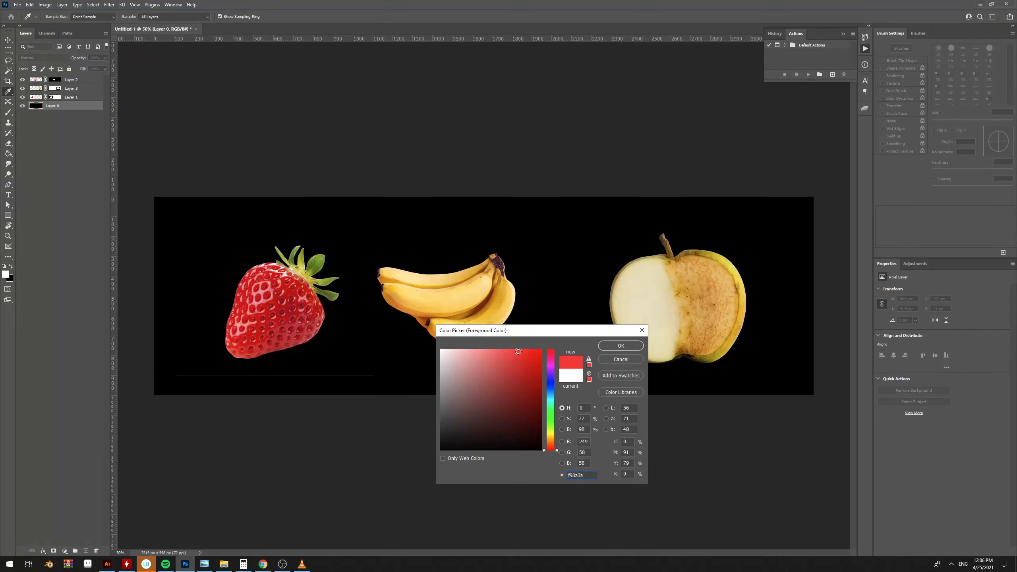
click(552, 415)
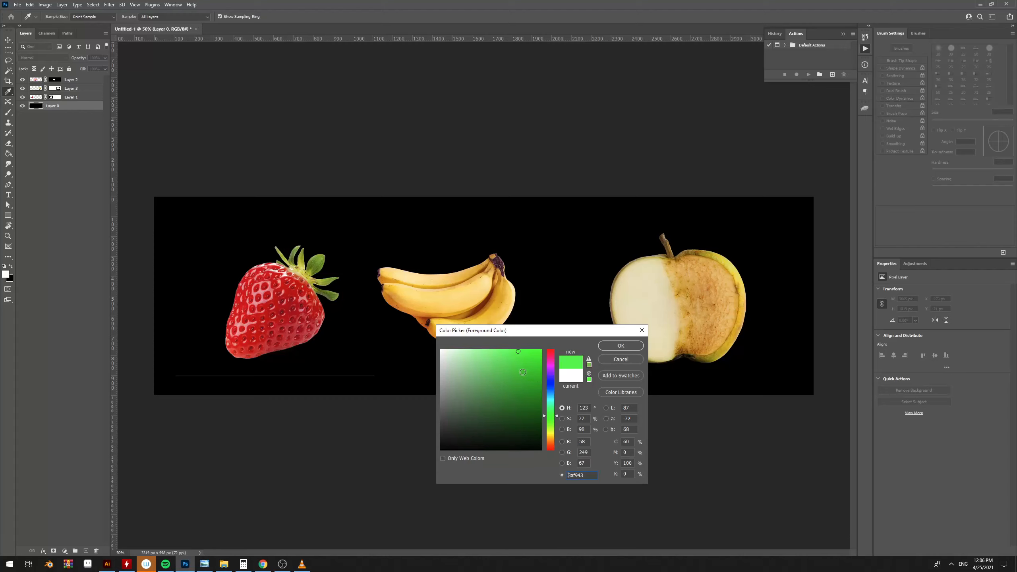
key(Return)
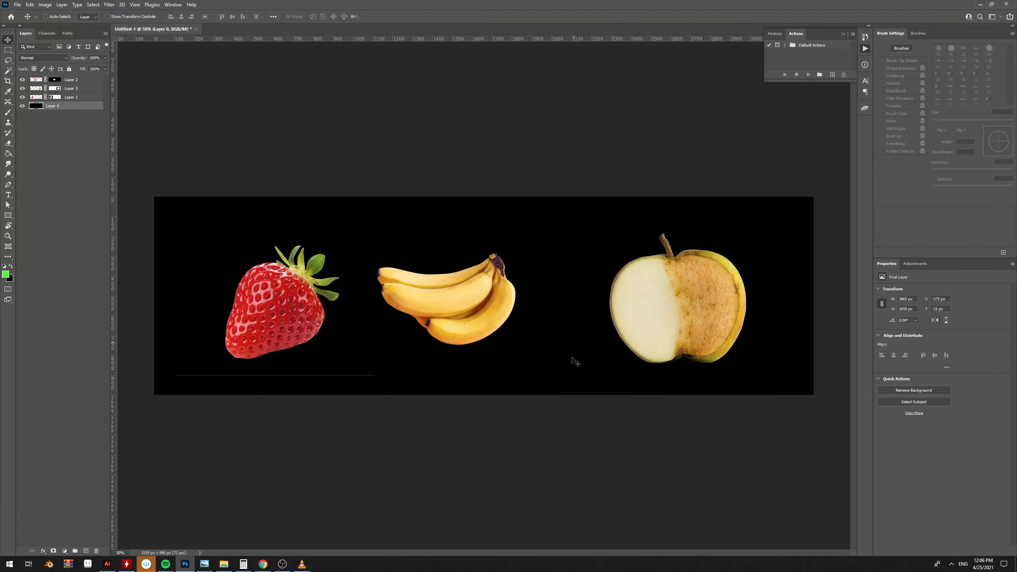
key(F2)
text(ff0000)
click(552, 416)
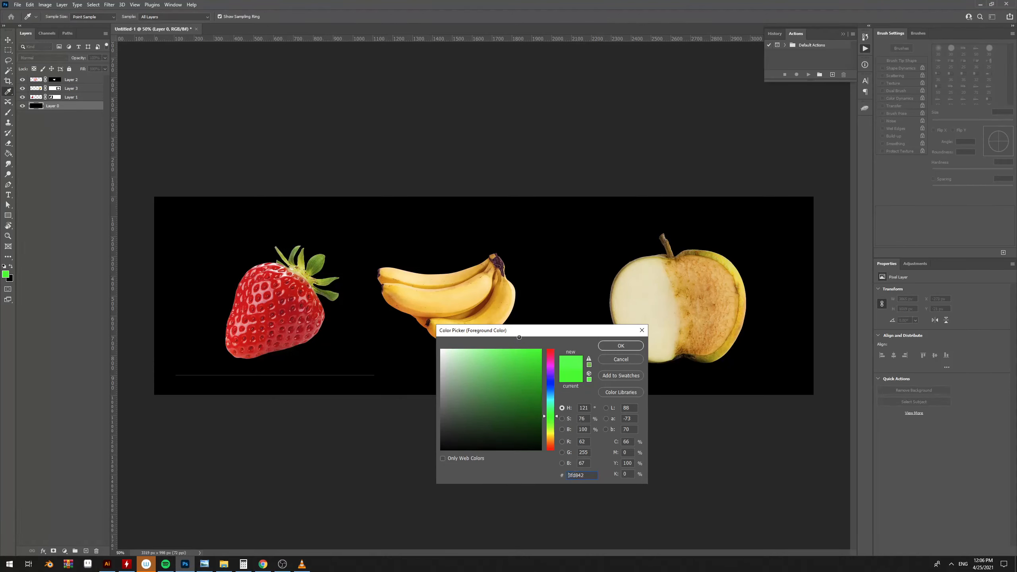
key(Return)
key(g)
click(554, 344)
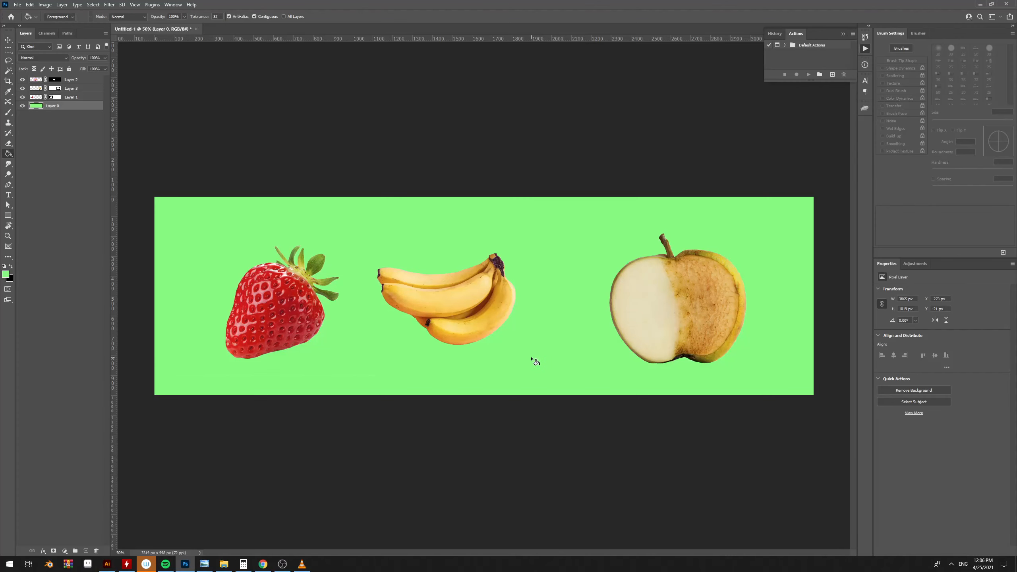
- Change the foreground colour to a vivid purple and fill the background layer with it
key(F2)
drag(548, 399, 549, 371)
key(Return)
click(551, 347)
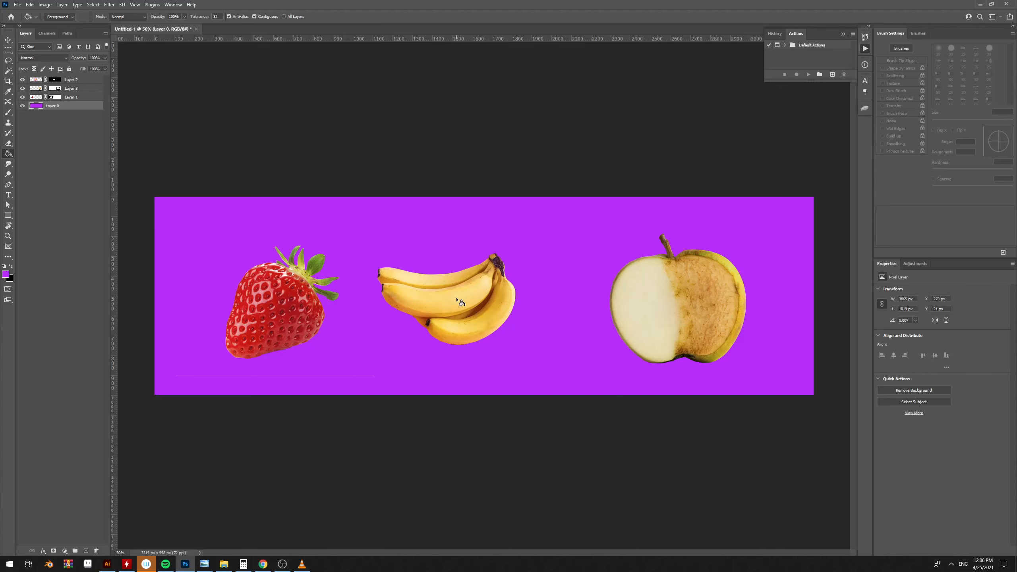
- Paint black on the strawberry layer's mask with a 119 px brush to remove the leftover line beneath the strawberry
key(v)
scroll(501, 336, up, 1)
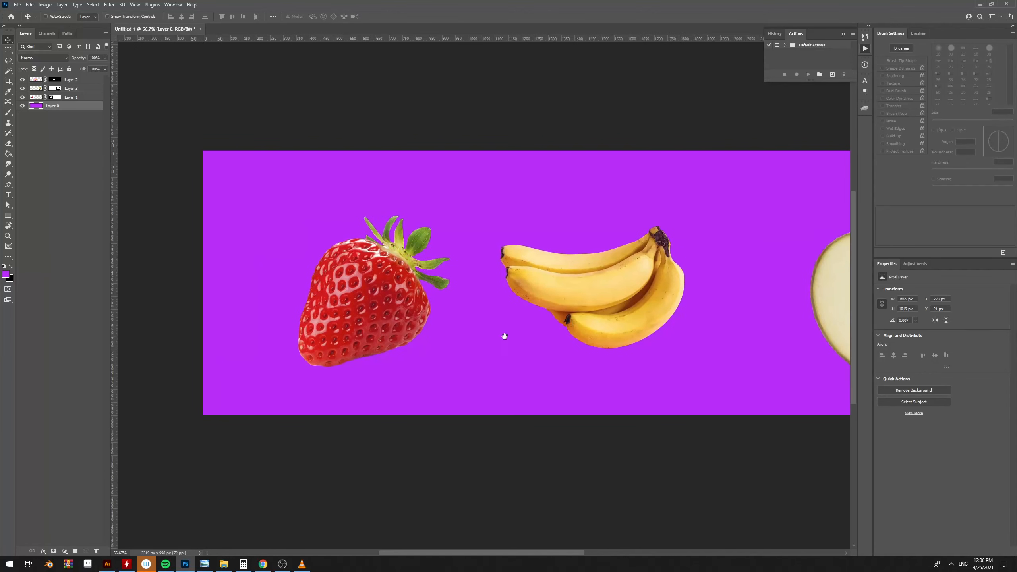
mouse_move(360, 320)
mouse_down()
mouse_move(365, 295)
mouse_move(365, 305)
mouse_up()
key(ctrl+z)
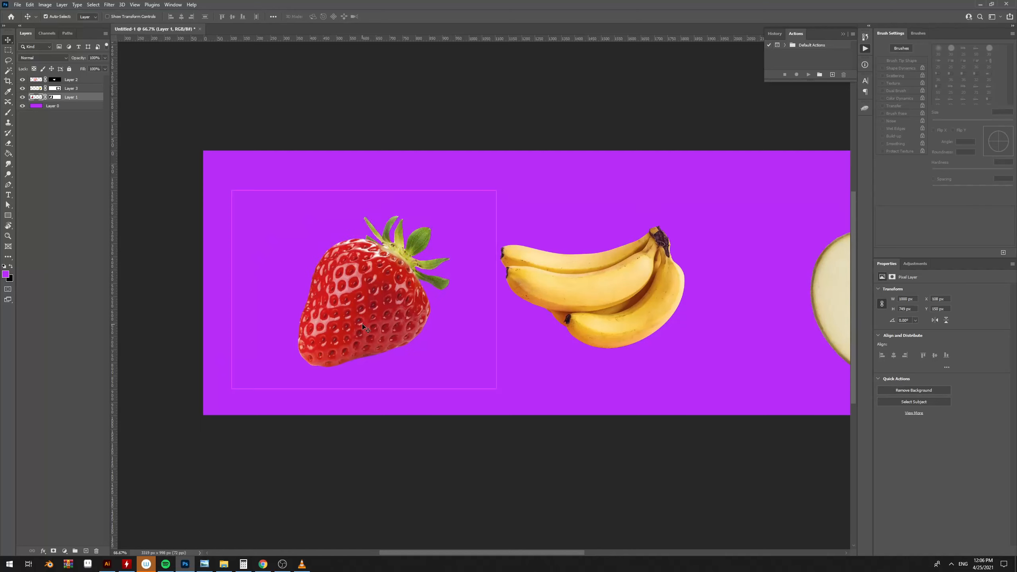
click(54, 98)
key(e)
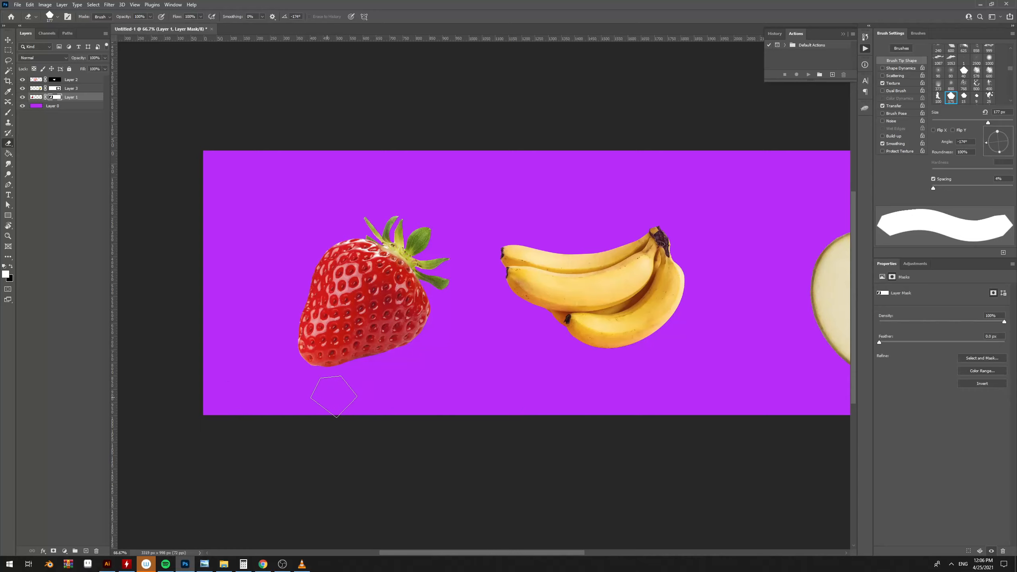
key(b)
mouse_move(218, 361)
mouse_down()
mouse_move(227, 375)
mouse_move(350, 387)
mouse_up()
key(ctrl+z)
key(x)
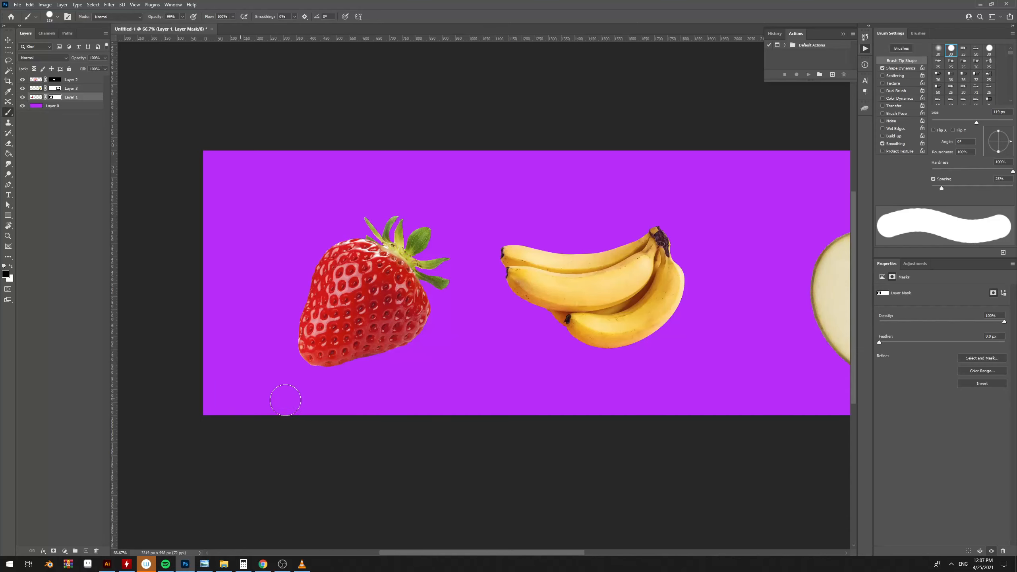
- Darken the purple foreground colour and refill the background layer, Layer 0, with it using the Paint Bucket
drag(522, 383, 264, 385)
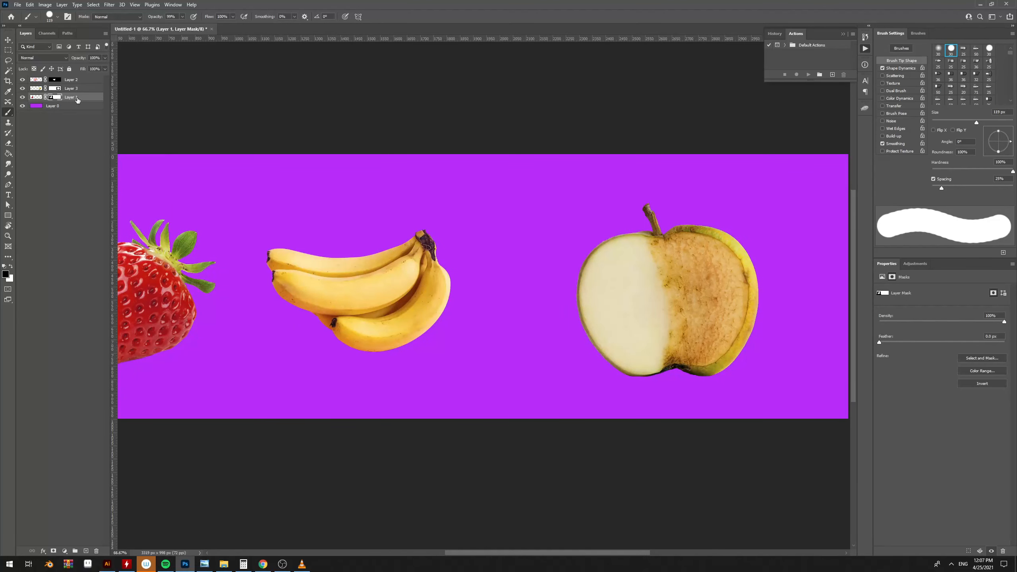
click(36, 108)
click(5, 274)
click(541, 395)
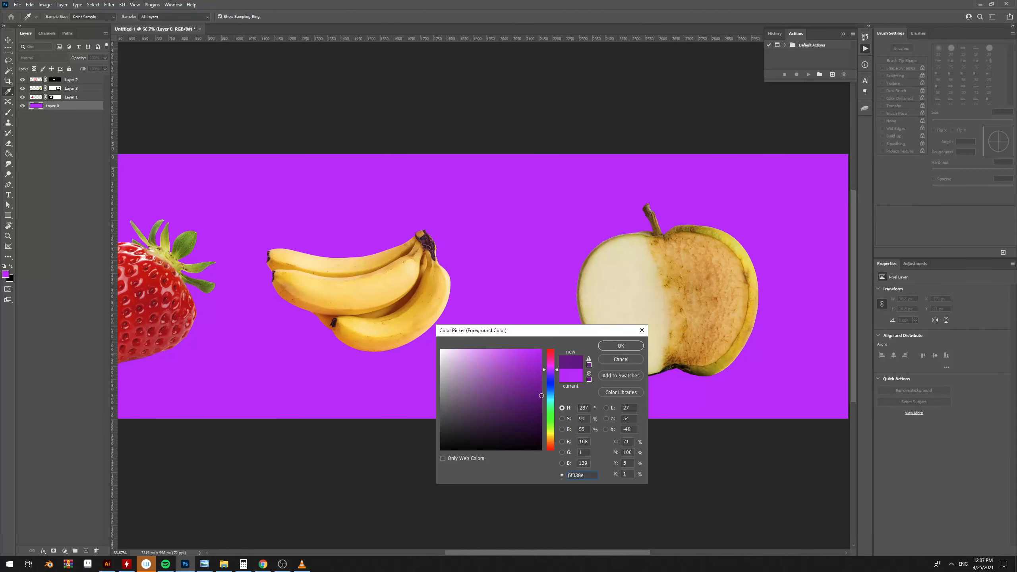
key(Return)
key(g)
click(494, 334)
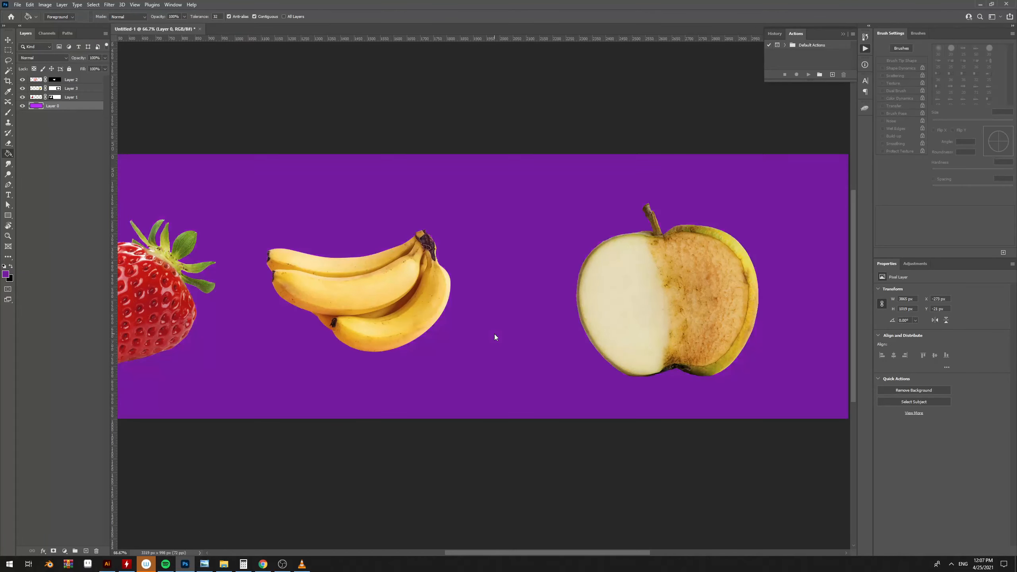
- Inspect the apple's masked edges up close against the dark purple background, and review all three fruit cutouts together
mouse_move(518, 302)
mouse_down()
mouse_move(489, 309)
mouse_move(785, 238)
mouse_move(484, 262)
mouse_up()
key(v)
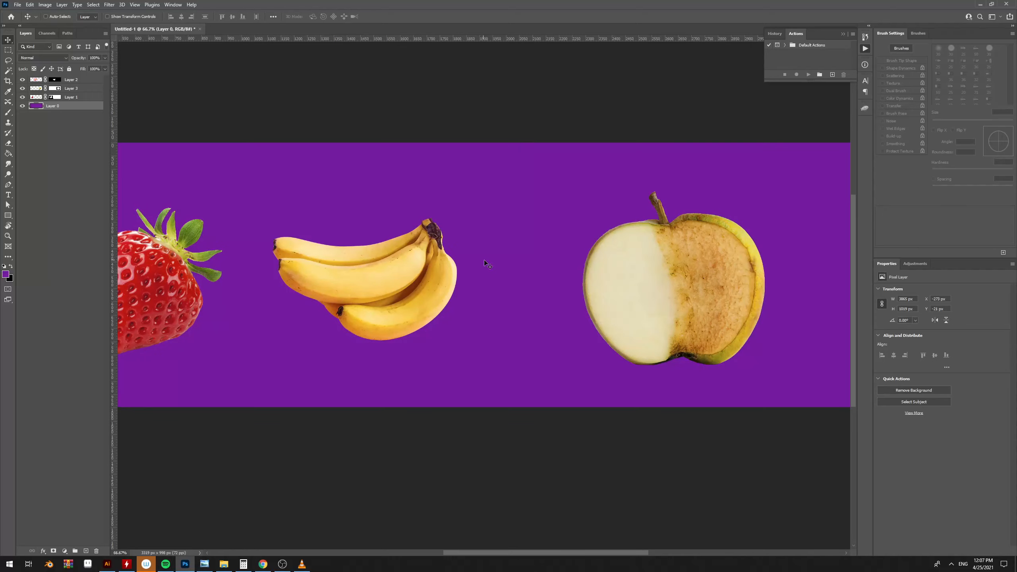
scroll(485, 262, right, 5)
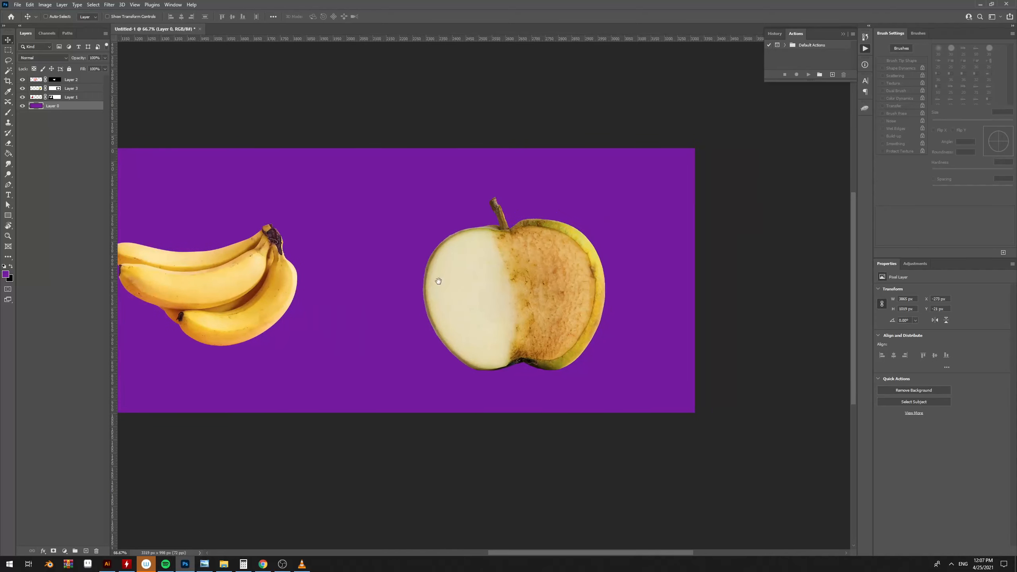
ctrl+click(574, 286)
drag(590, 291, 528, 287)
key(ctrl+plus)
key(ctrl+plus)
mouse_move(470, 231)
mouse_down()
mouse_move(483, 270)
mouse_move(444, 137)
mouse_up()
key(b)
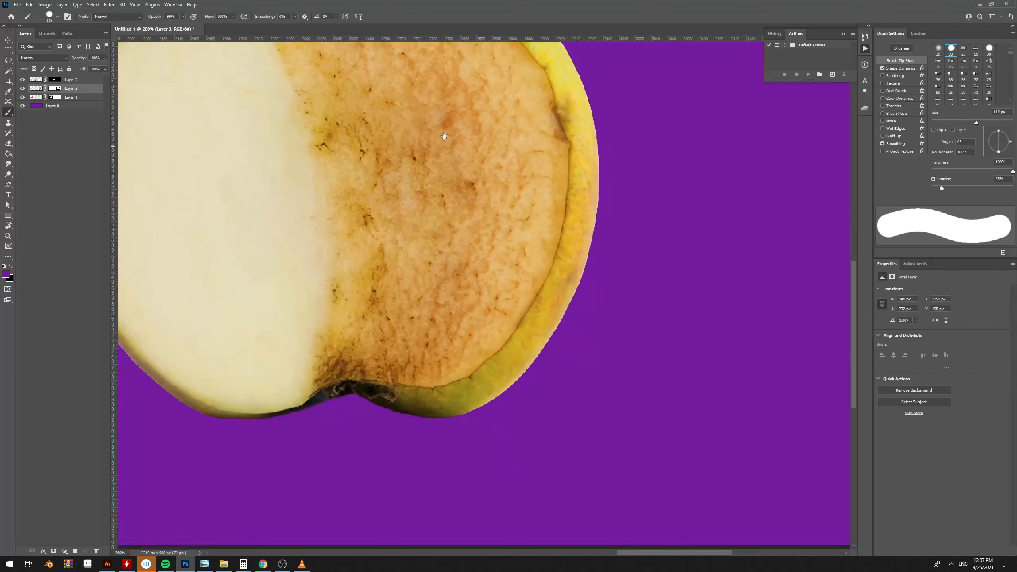
drag(500, 217, 546, 239)
key(v)
key(ctrl+minus)
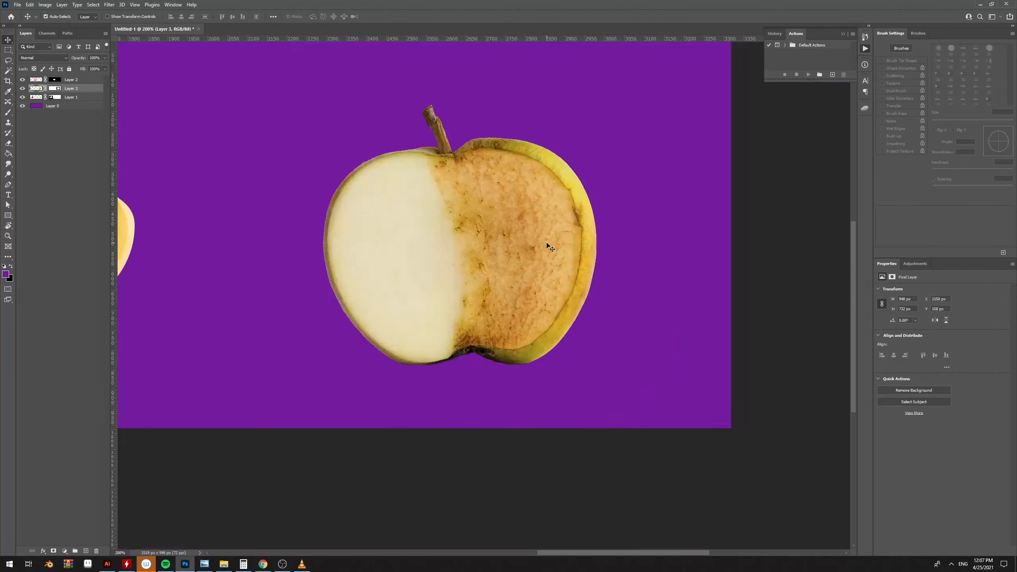
key(ctrl+minus)
key(ctrl+minus)
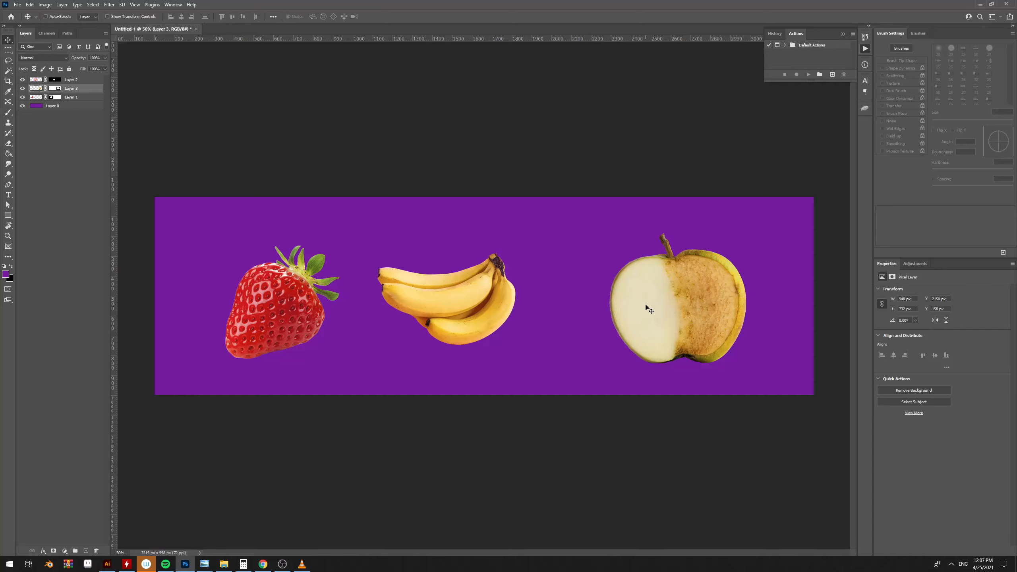